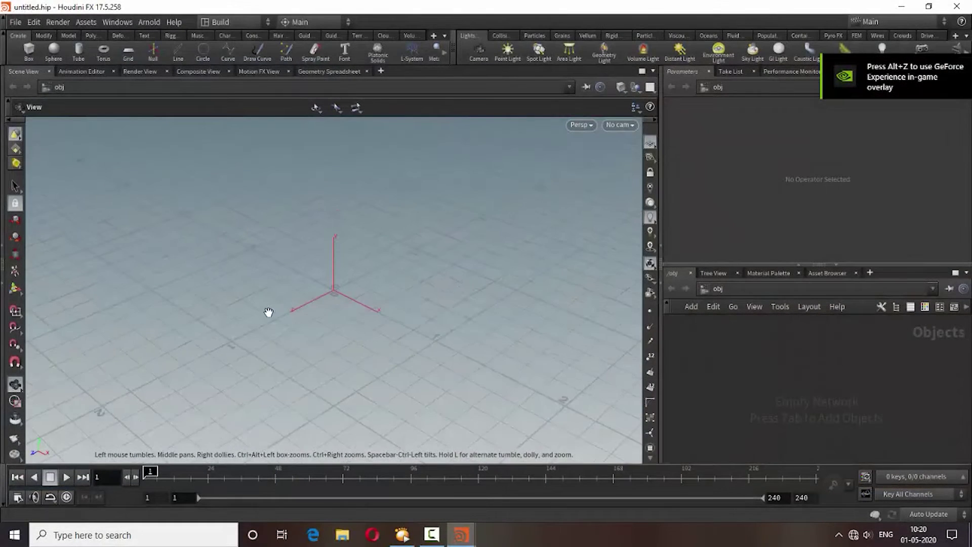
- Orbit the empty scene slightly as the intro finishes
mouse_move(268, 312)
mouse_down()
mouse_move(233, 298)
mouse_move(270, 319)
mouse_up()
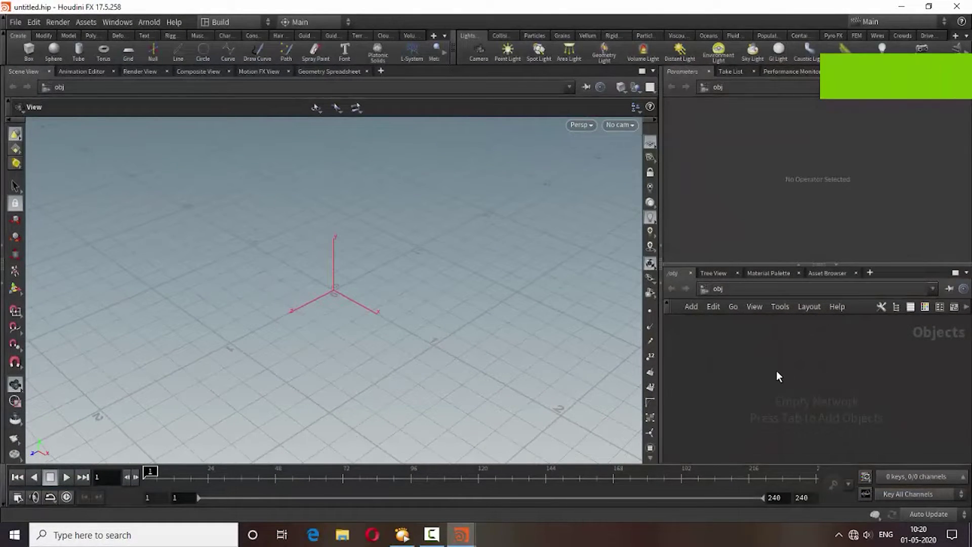
- Create a Geometry object and rename it Model
key(Tab)
text(ge)
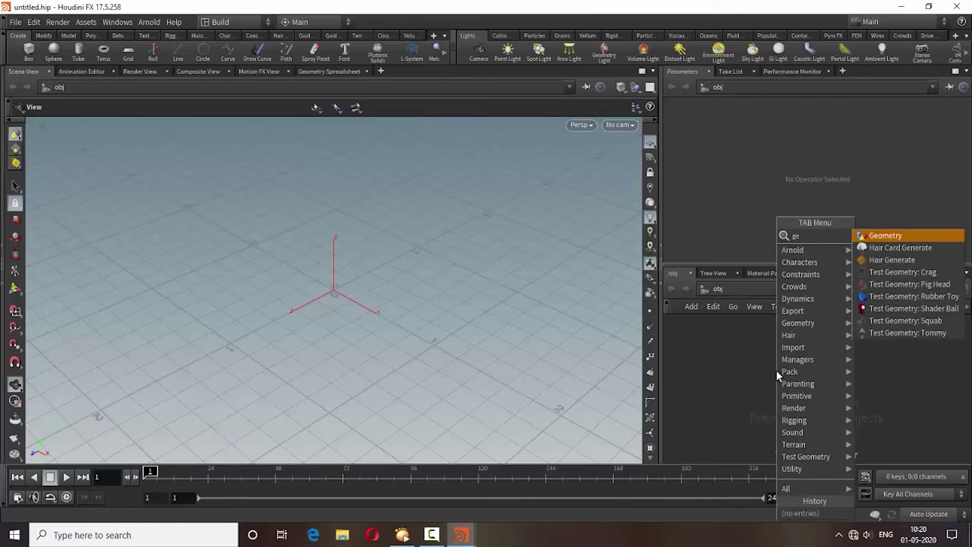
text(o)
click(879, 235)
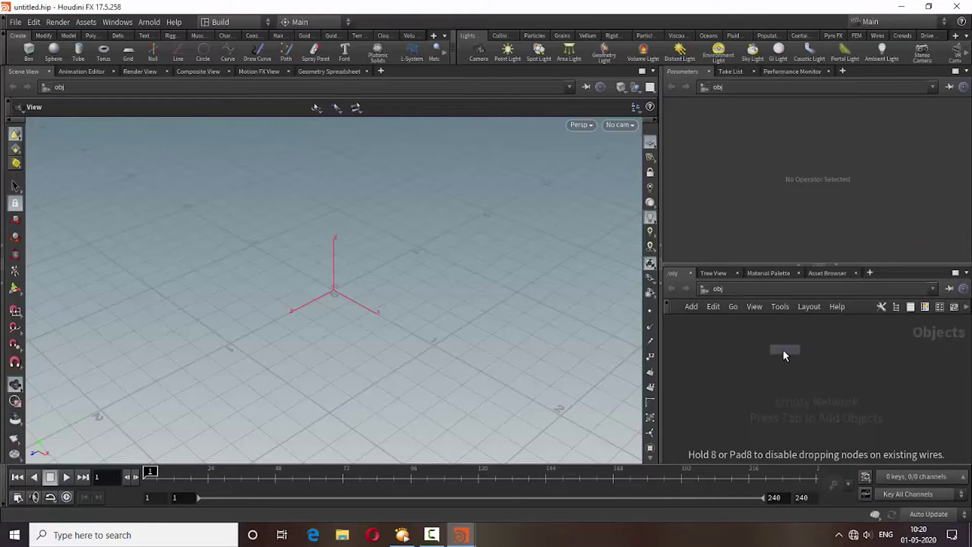
click(782, 350)
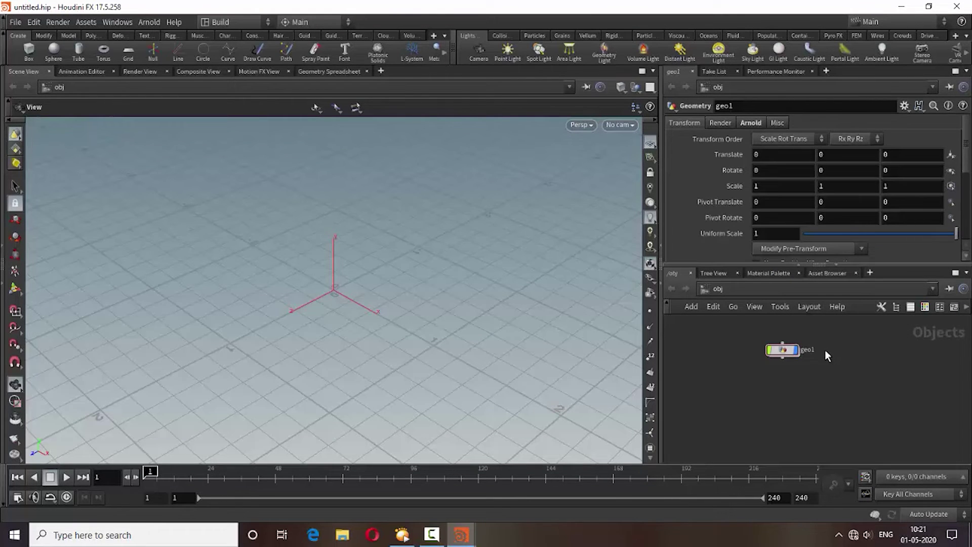
double_click(809, 350)
text(Mod)
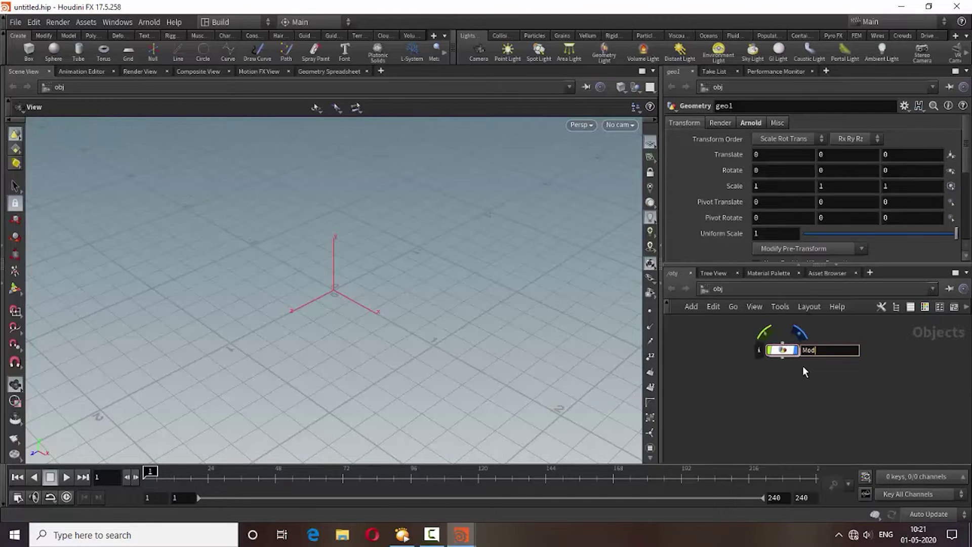
text(el)
key(Return)
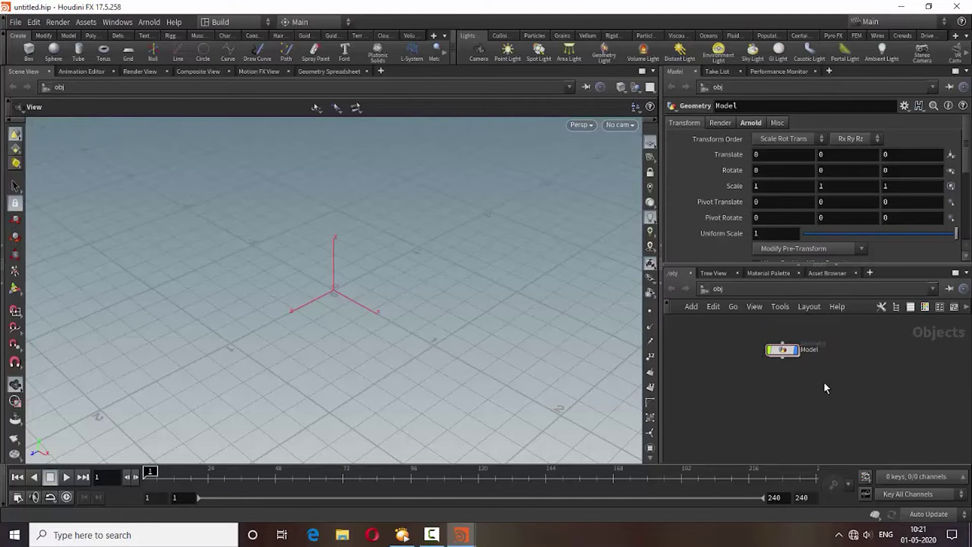
- Inside Model, pick the Test Geometry: Crag node from a 'test' search
double_click(782, 350)
key(Tab)
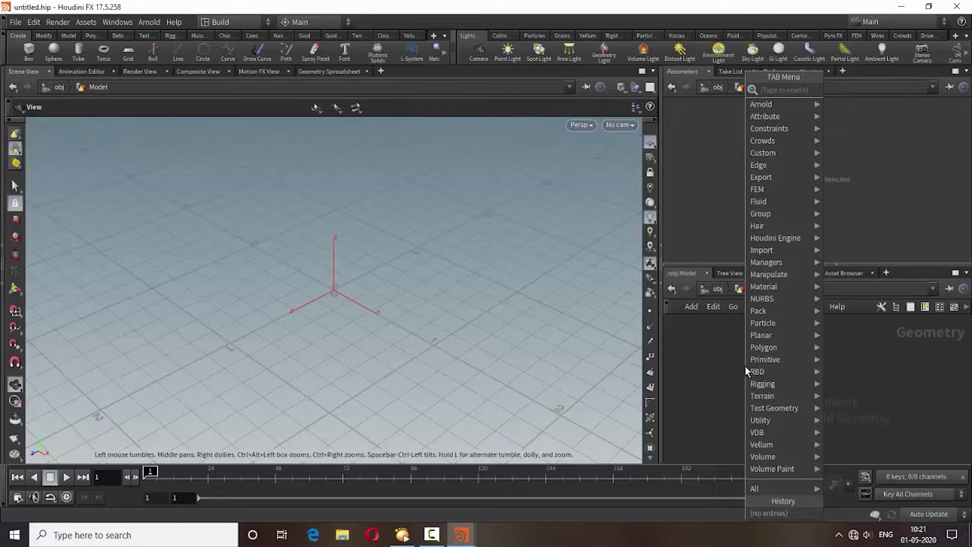
text(test)
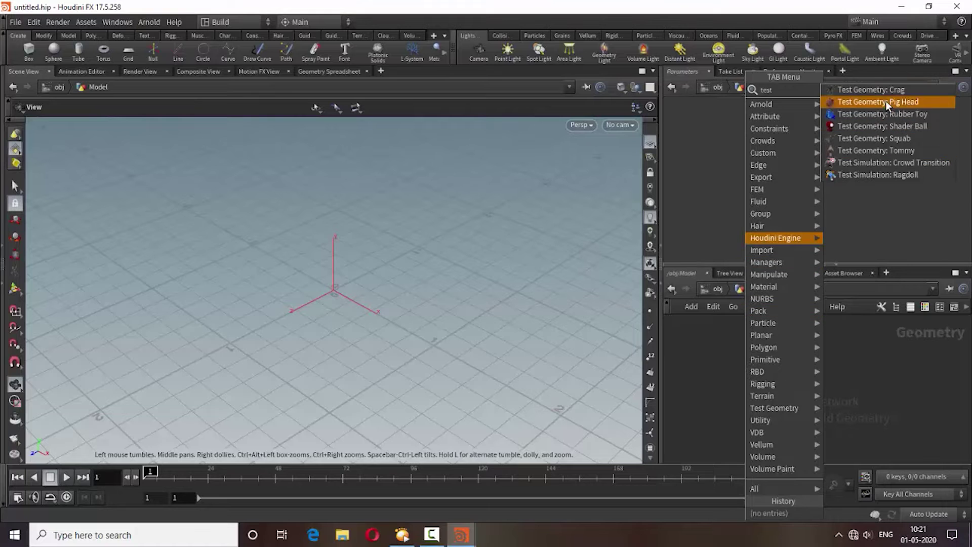
click(888, 91)
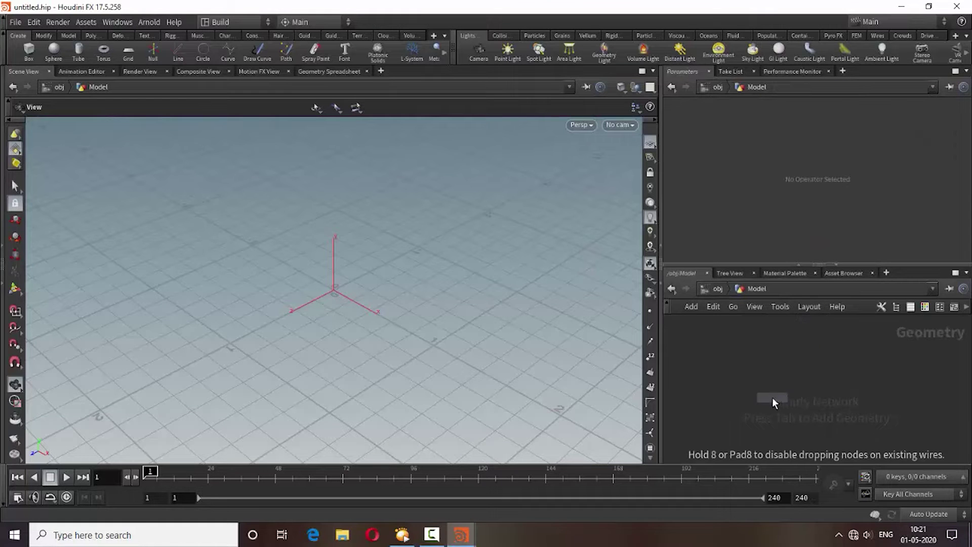
- Place the Crag test geometry and orbit the view to see the whole figure
click(773, 366)
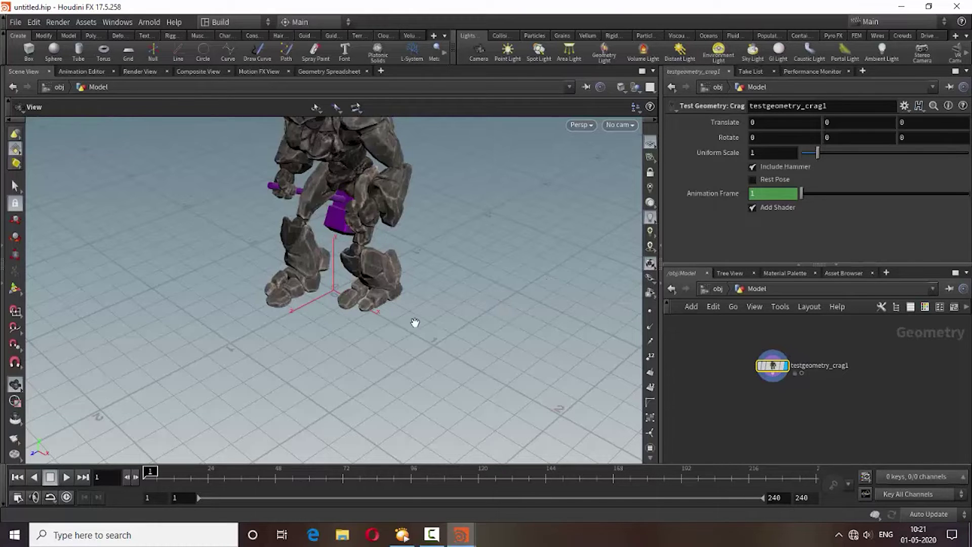
drag(271, 333, 434, 343)
mouse_move(488, 307)
mouse_down()
mouse_move(454, 317)
mouse_move(408, 358)
mouse_move(272, 306)
mouse_move(307, 322)
mouse_up()
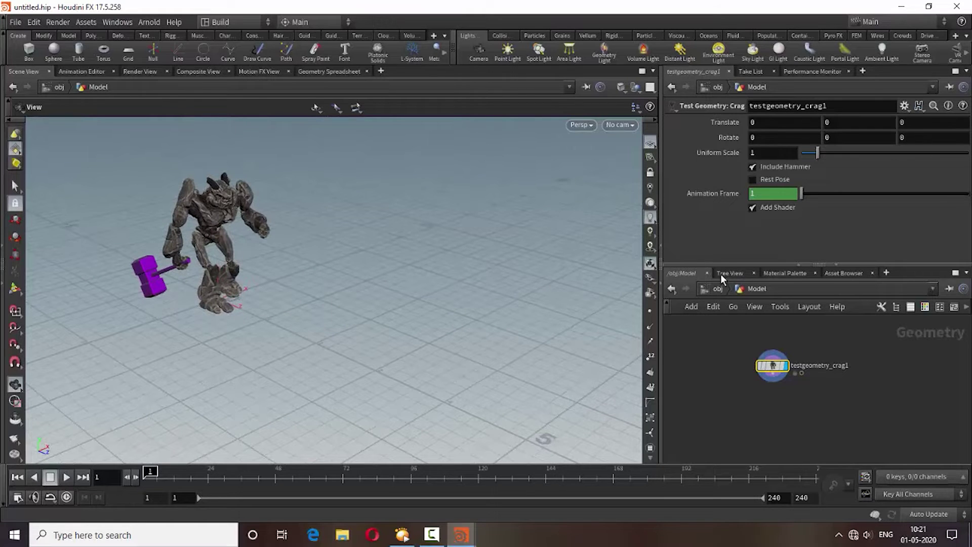
- Turn off Include Hammer and Add Shader on the crag node
click(753, 167)
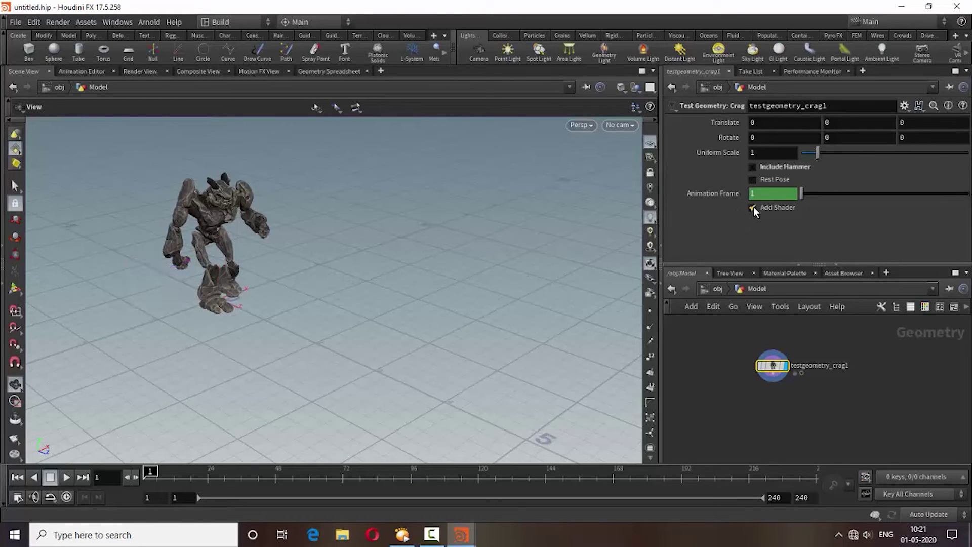
click(753, 208)
click(729, 412)
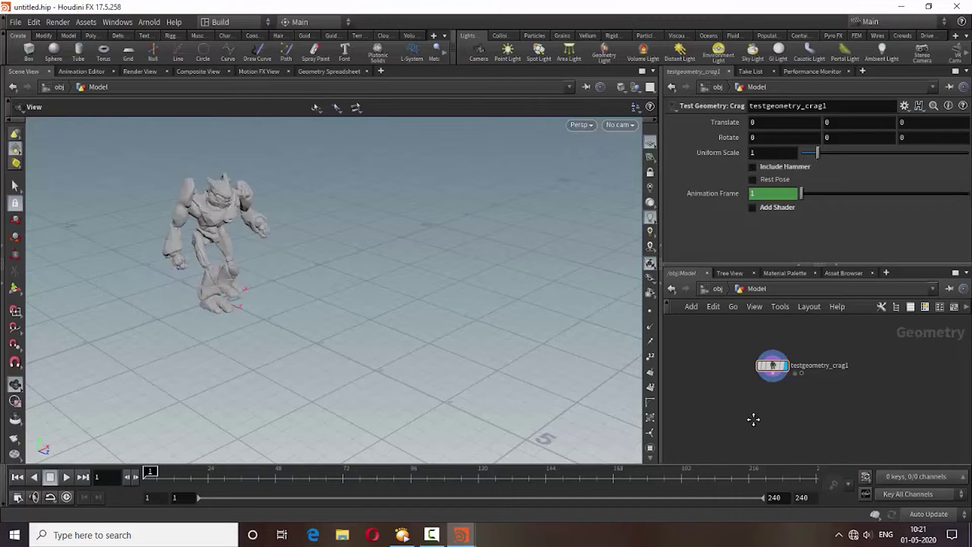
key(Tab)
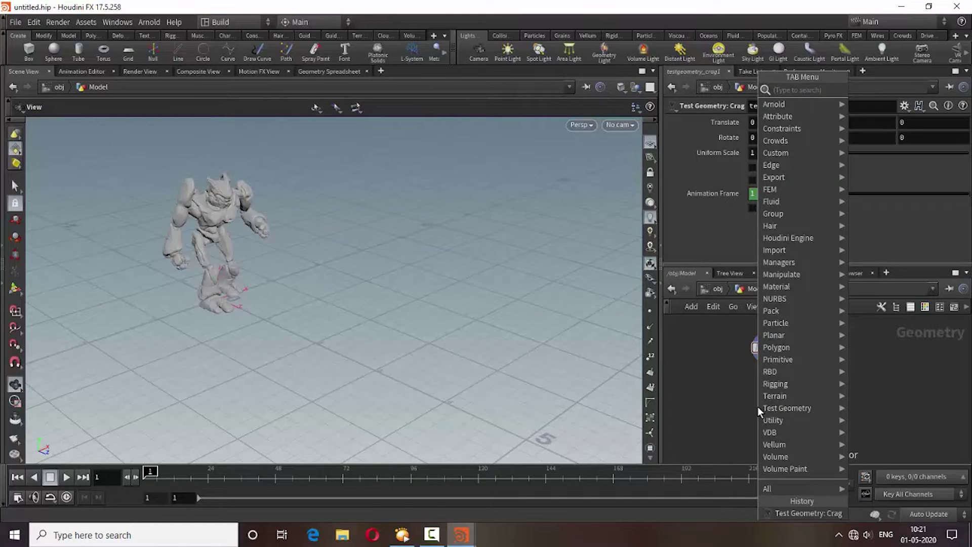
text(conve)
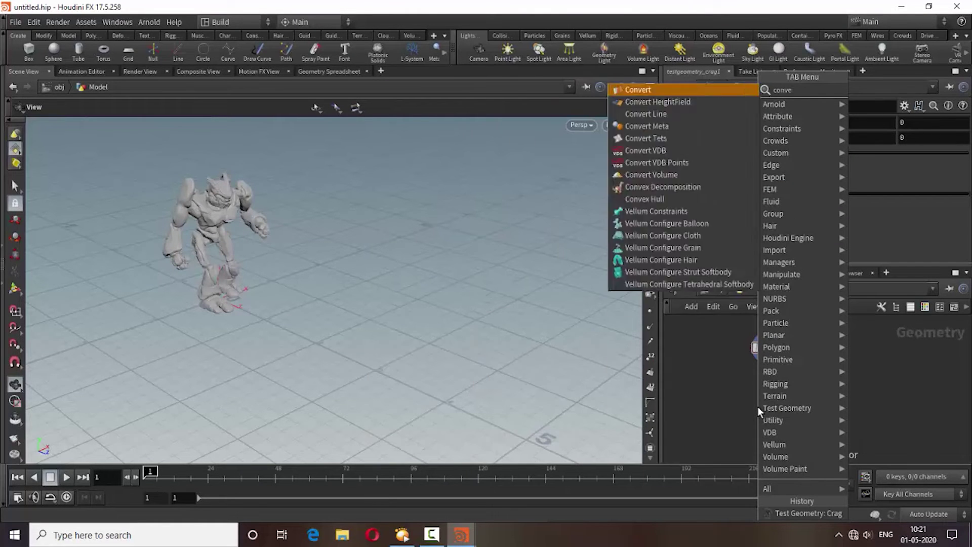
text(rt)
- Wire a Convert node under the crag and display convert1
click(874, 91)
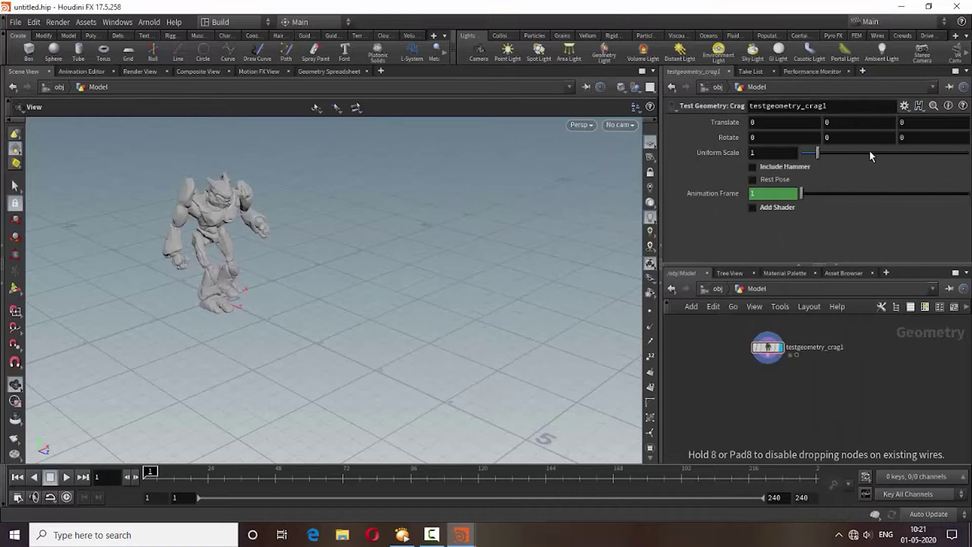
click(770, 393)
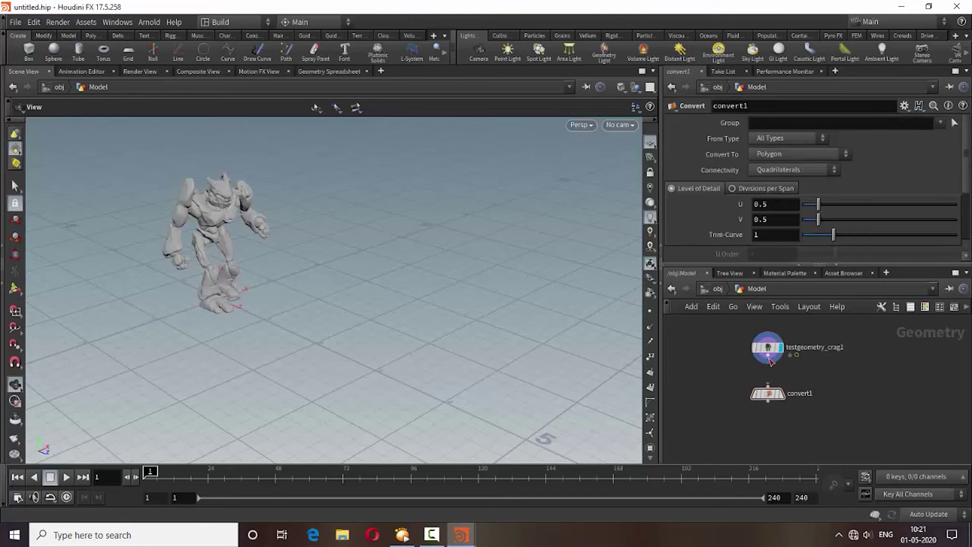
drag(768, 361, 769, 389)
click(782, 394)
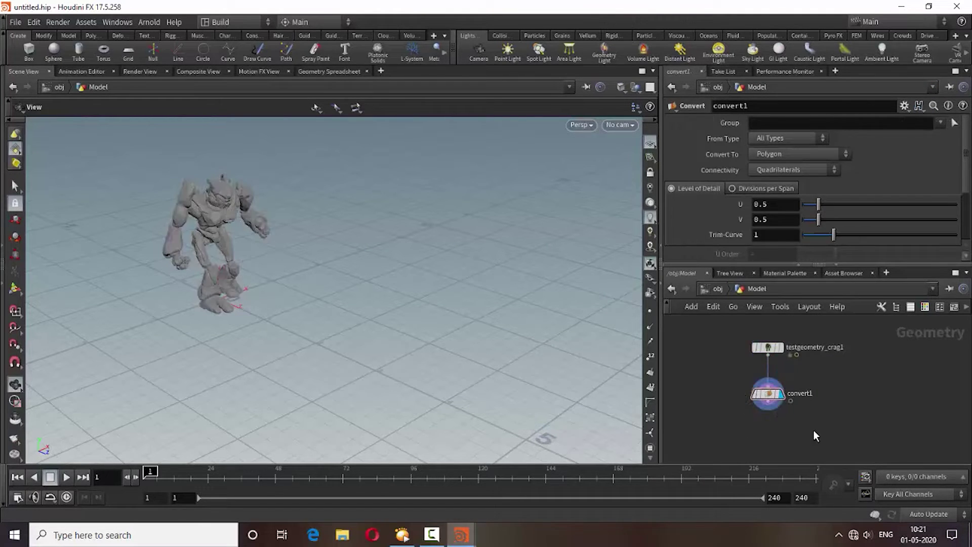
middle_drag(845, 411, 821, 414)
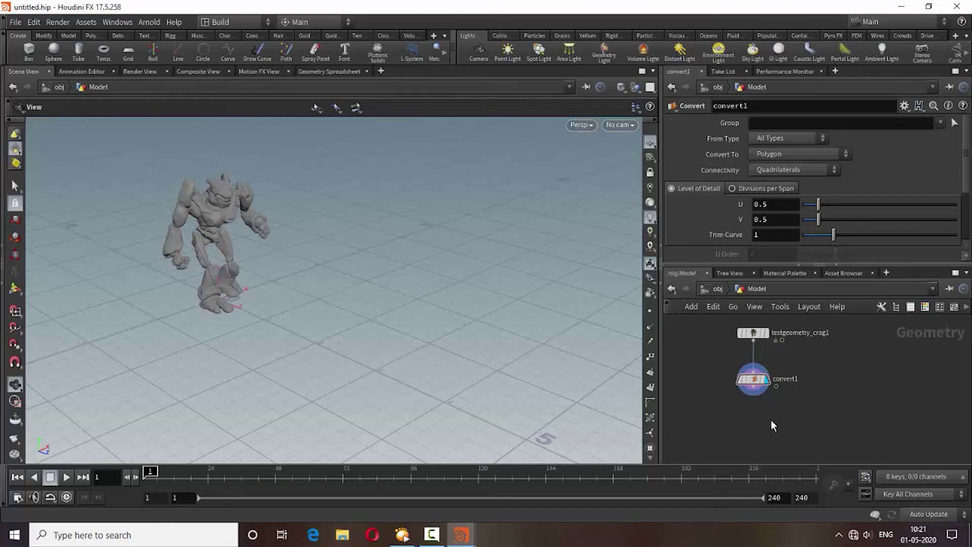
- Add a Null named Out below convert1, then return to object level
key(Tab)
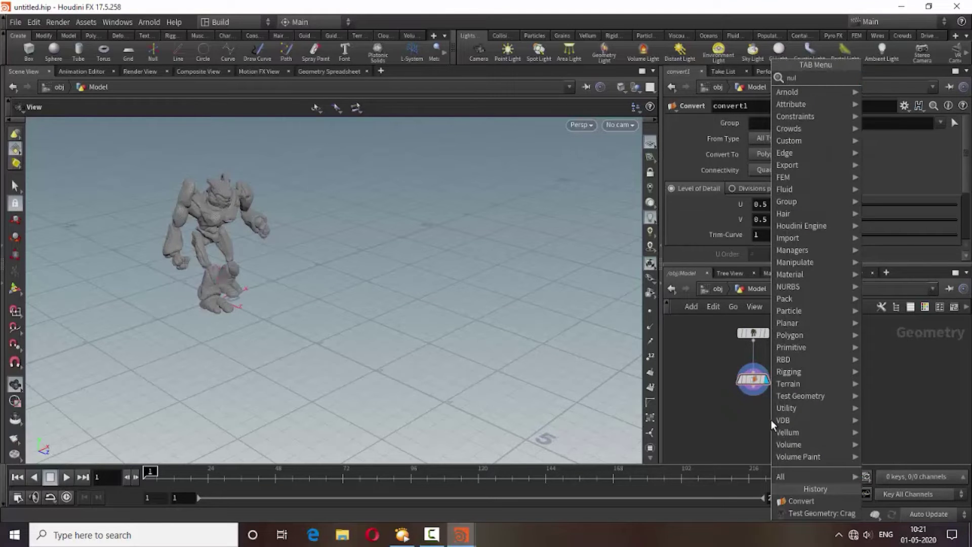
text(l)
click(878, 80)
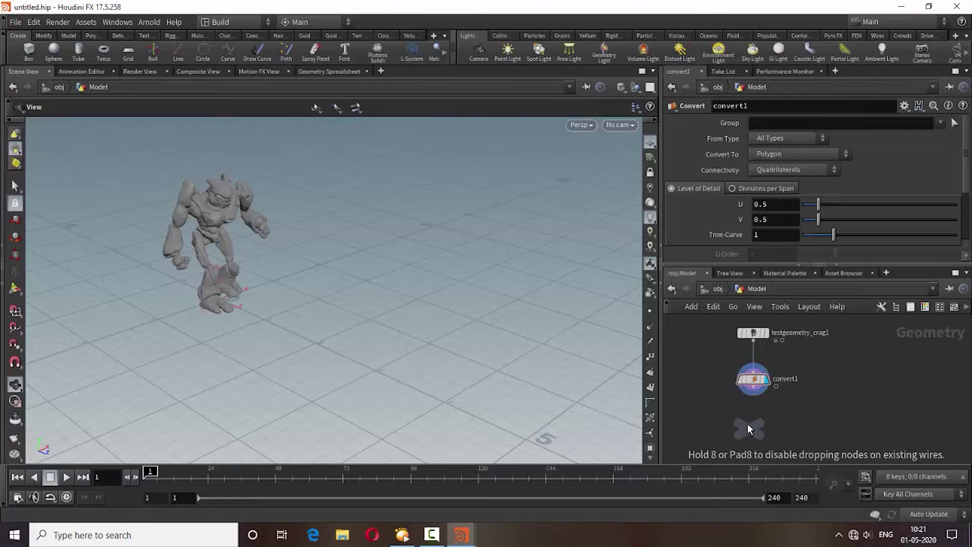
click(755, 424)
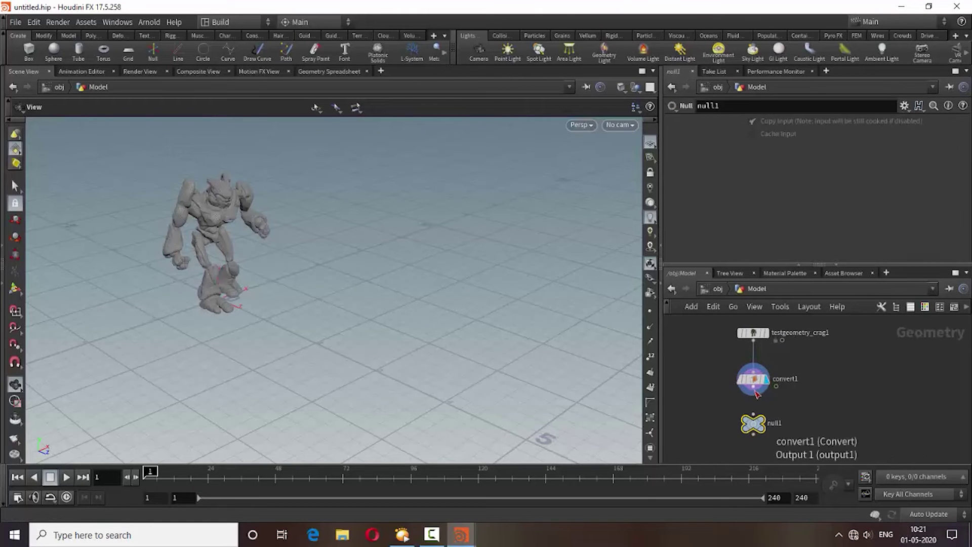
click(757, 394)
click(755, 415)
double_click(774, 423)
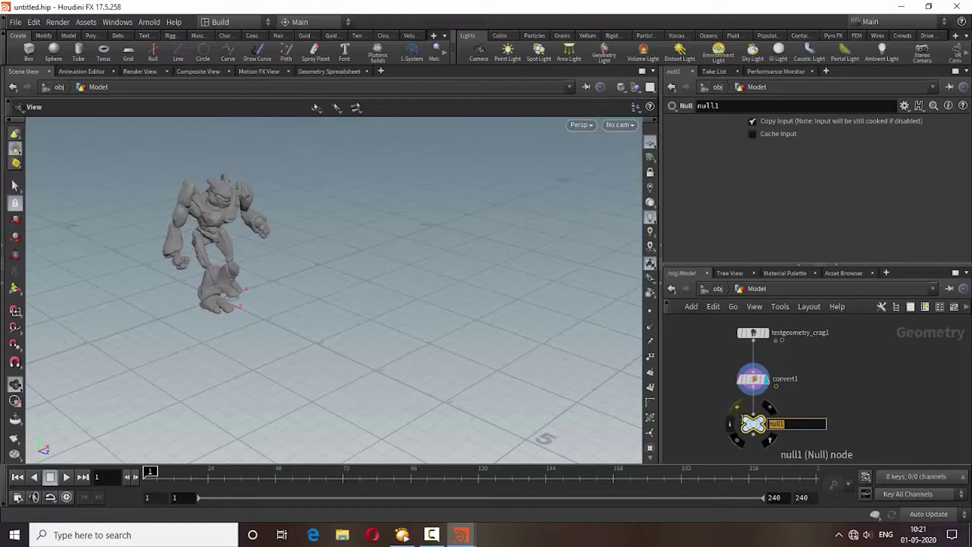
text(Out)
key(Return)
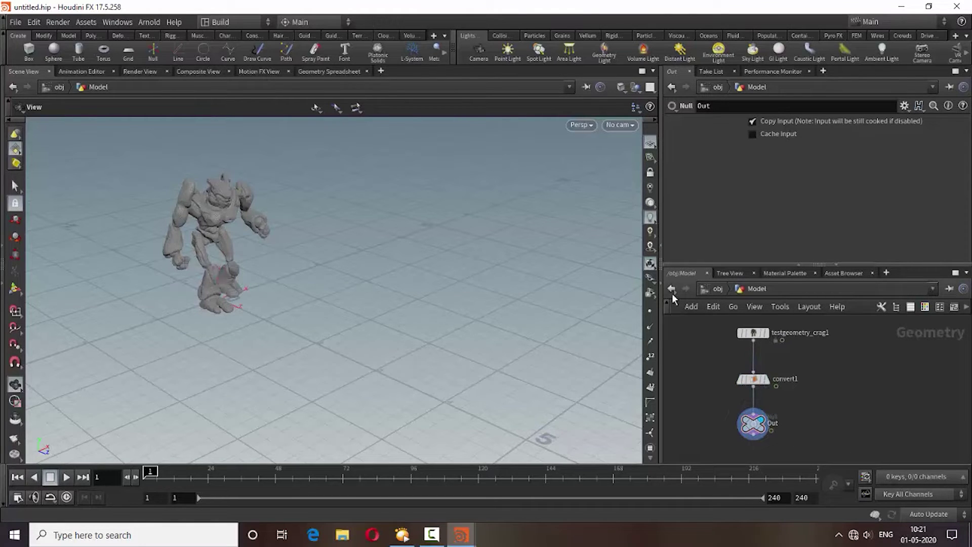
click(672, 292)
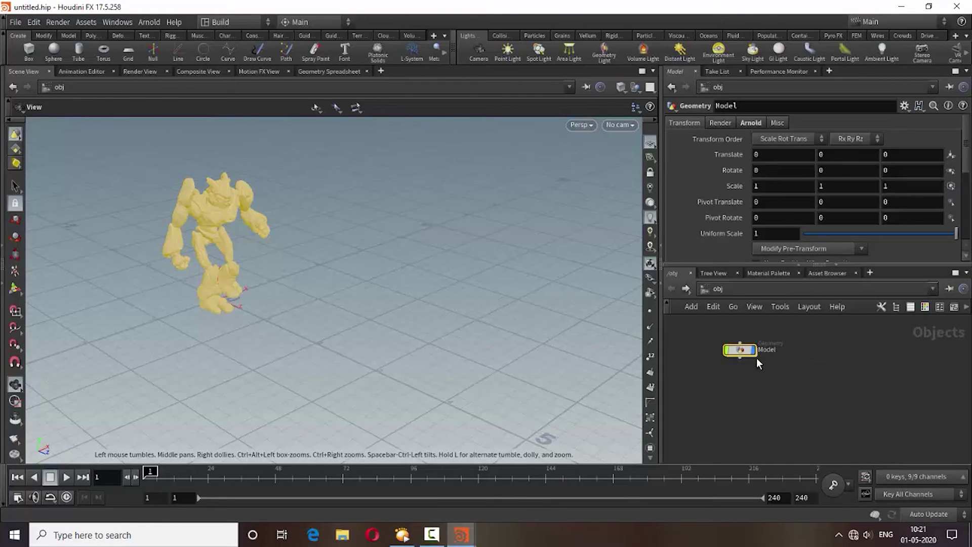
- Hide Model and create a second Geometry object named Hair
click(753, 351)
key(Tab)
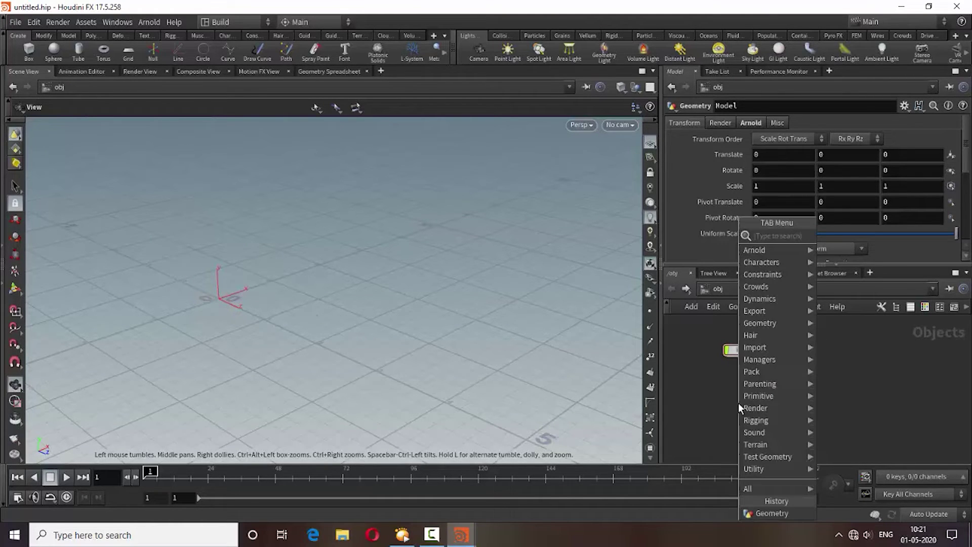
text(geo)
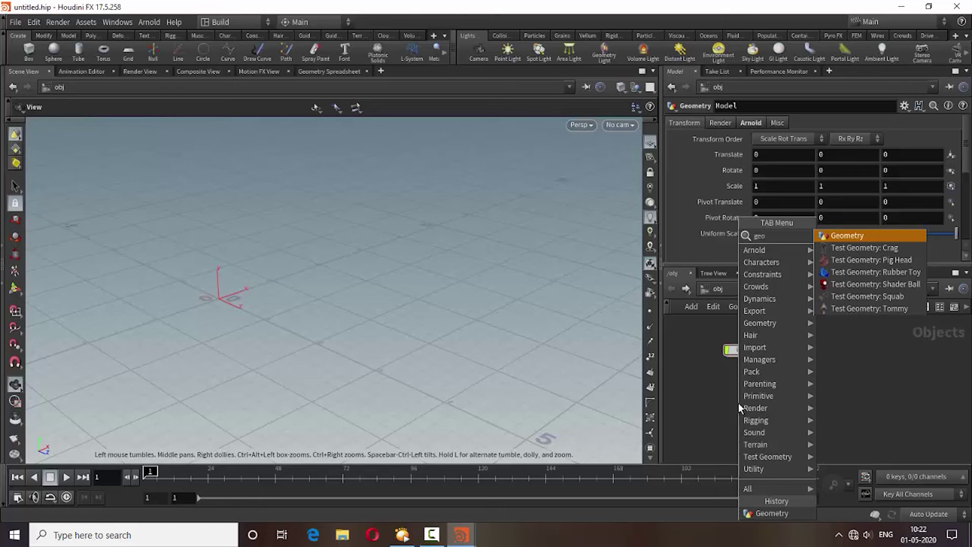
click(843, 235)
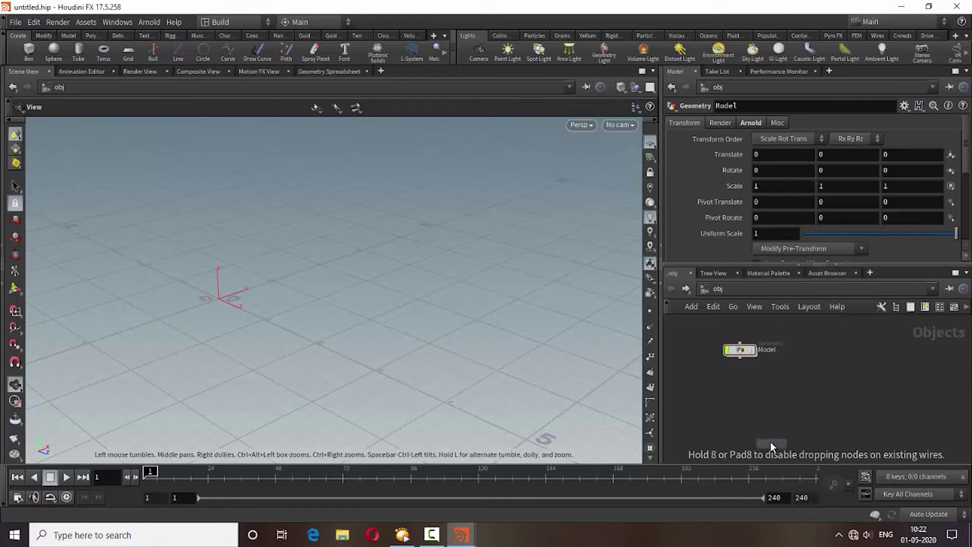
click(743, 391)
scroll(755, 401, up, 3)
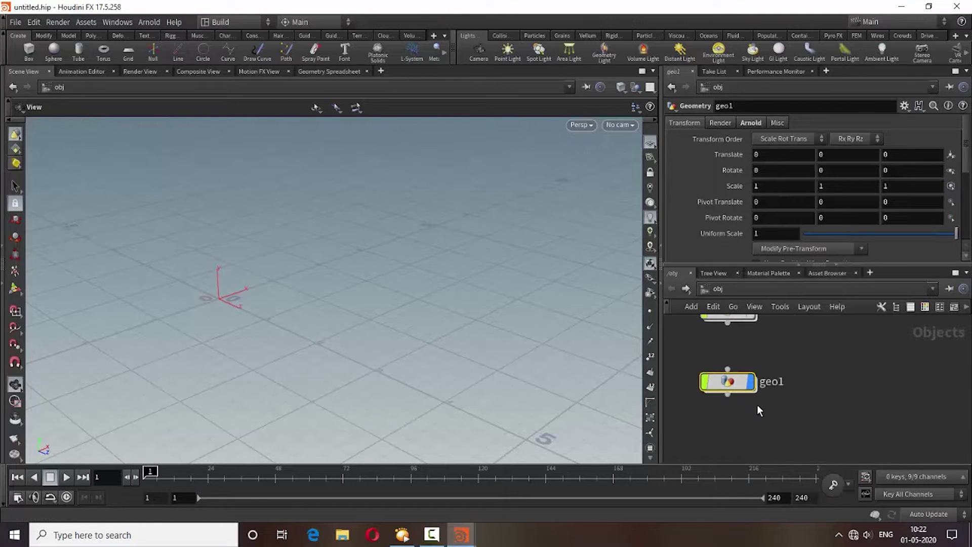
double_click(770, 385)
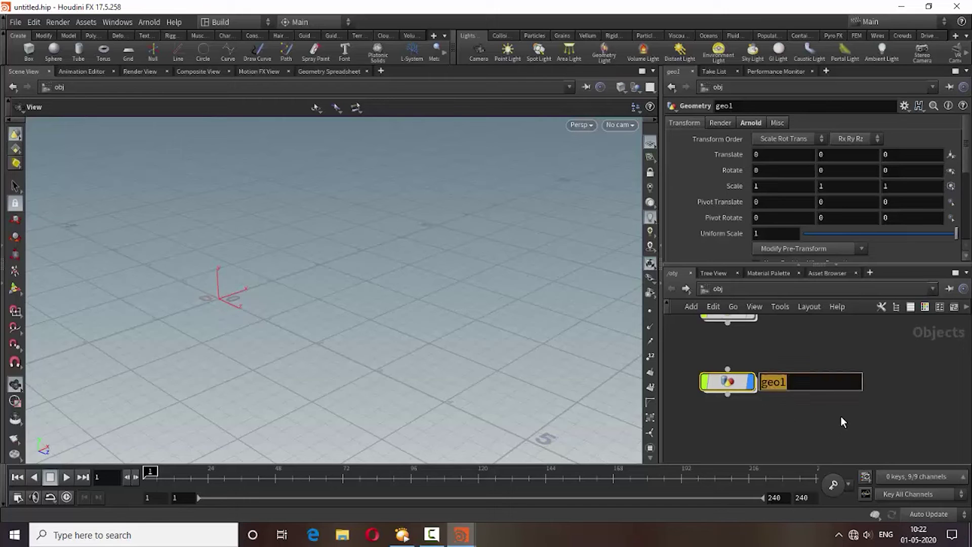
text(Hai)
text(r)
key(Return)
- Inside Hair, pick the Object Merge node from an 'obj' search
double_click(738, 387)
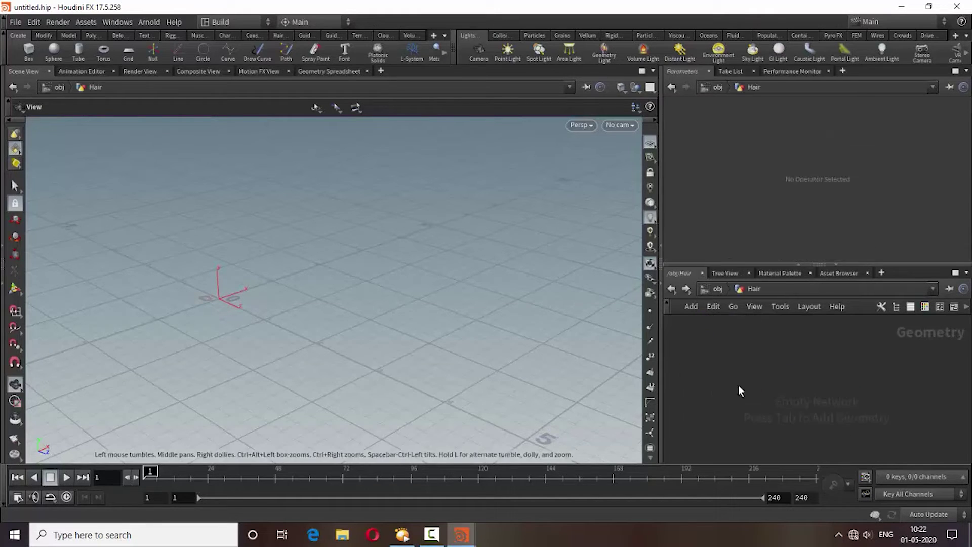
key(Tab)
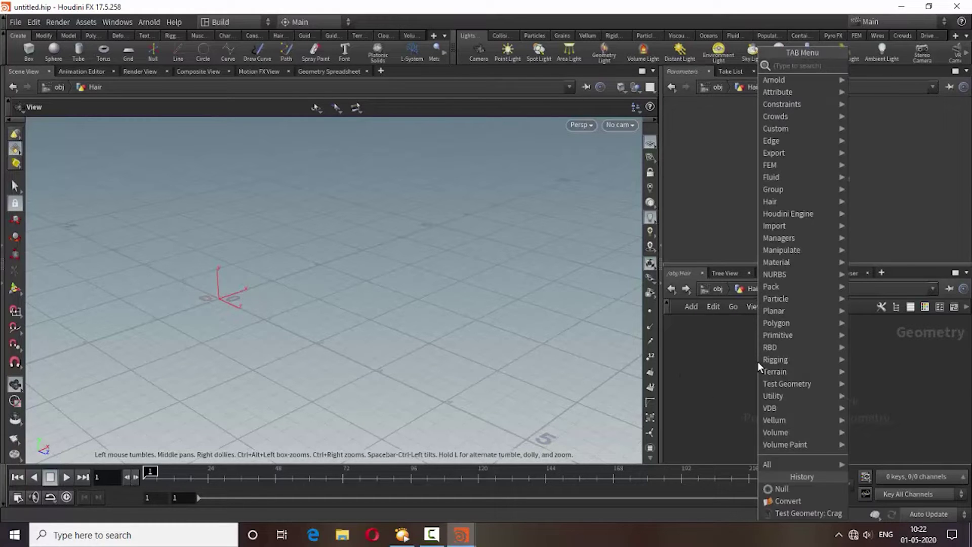
text(o)
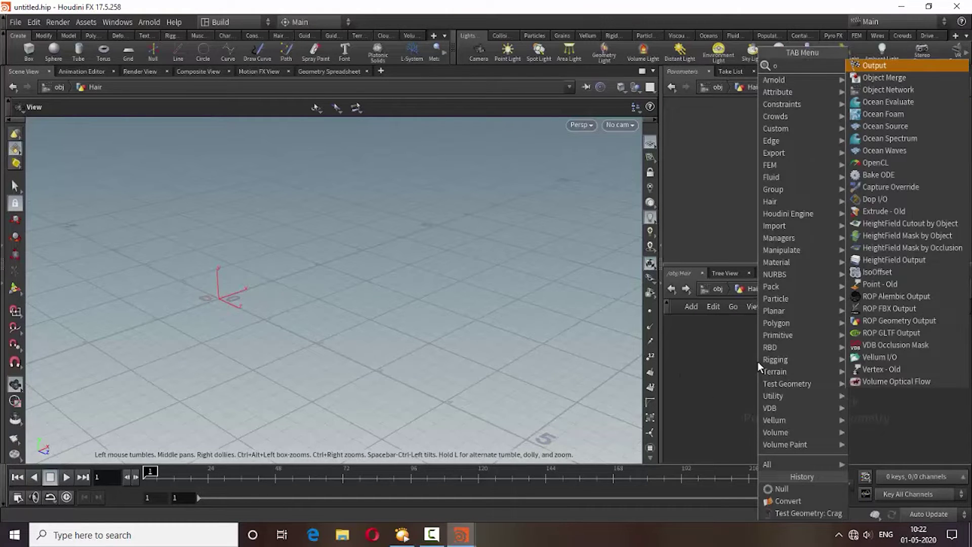
text(bj)
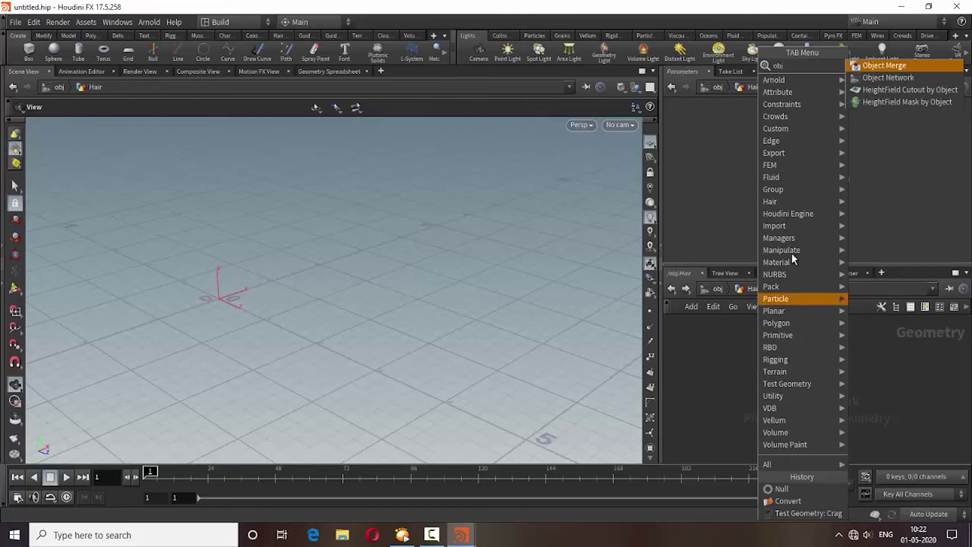
click(885, 64)
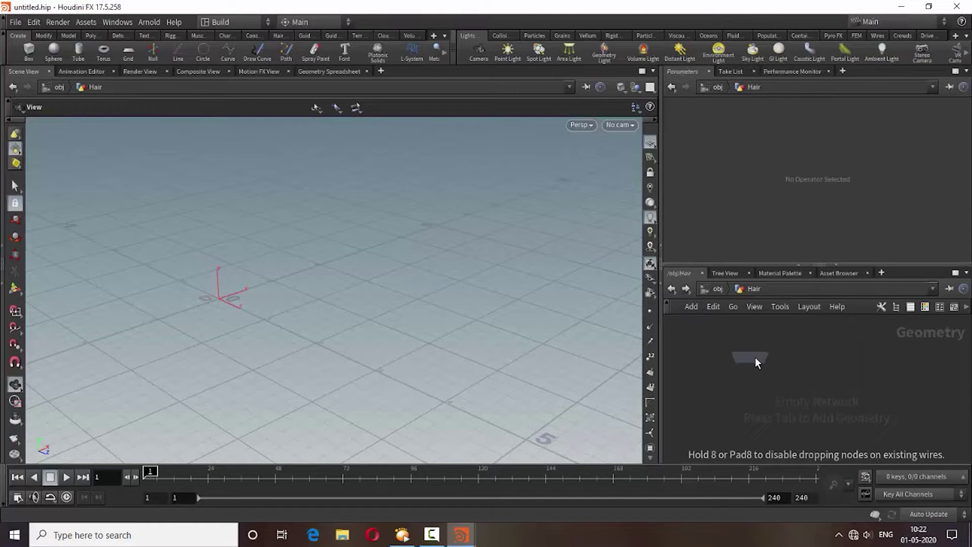
- Place object_merge1 with Object 1 set to /obj/Model/Out
click(755, 357)
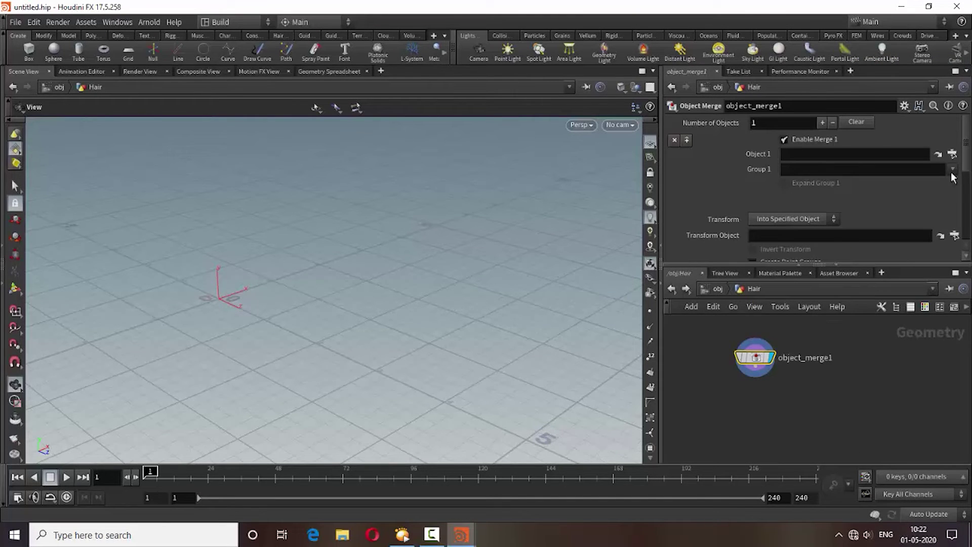
click(953, 153)
mouse_move(877, 53)
mouse_down()
mouse_move(535, 203)
mouse_move(496, 174)
mouse_up()
click(454, 229)
click(493, 241)
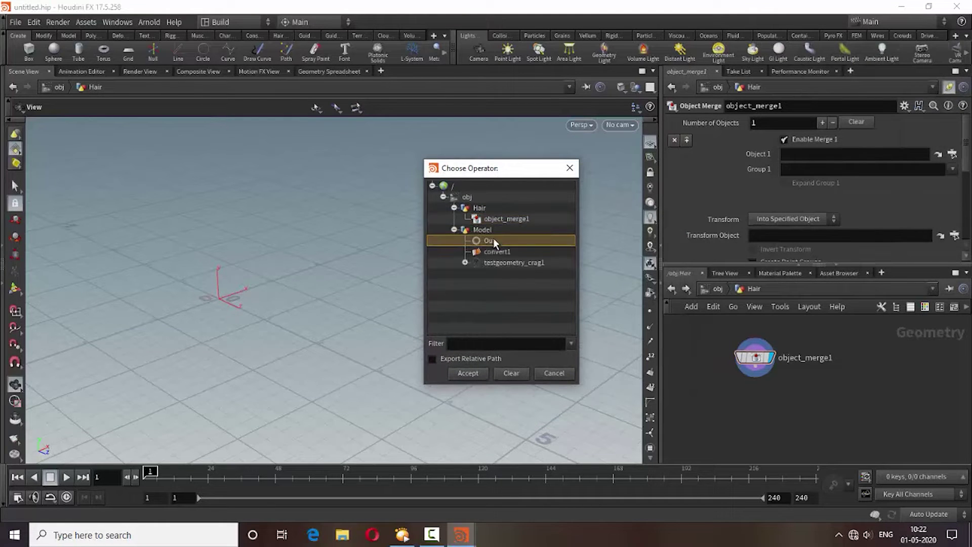
click(468, 373)
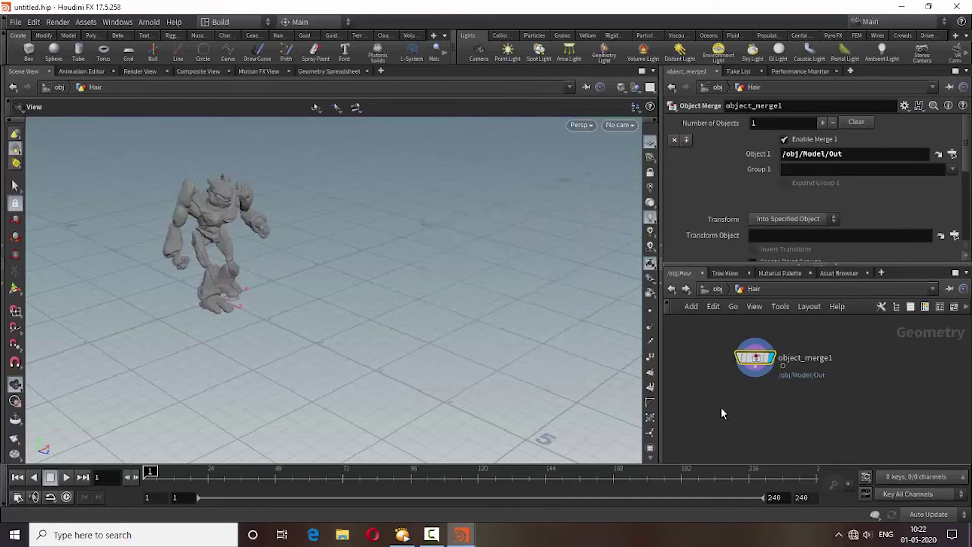
middle_drag(727, 407, 729, 399)
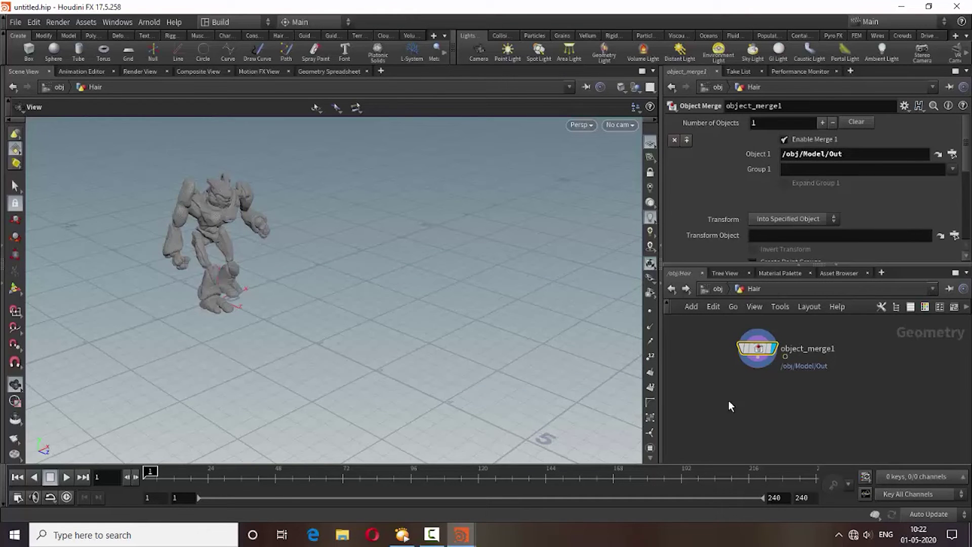
middle_drag(784, 428, 781, 427)
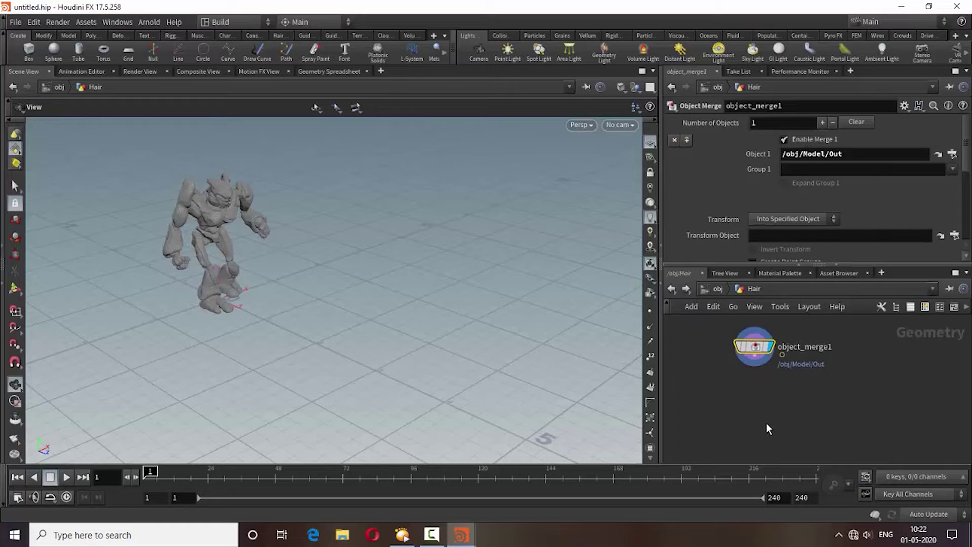
click(763, 413)
- Pick the Hair Generate node from an 'ha' search
key(Tab)
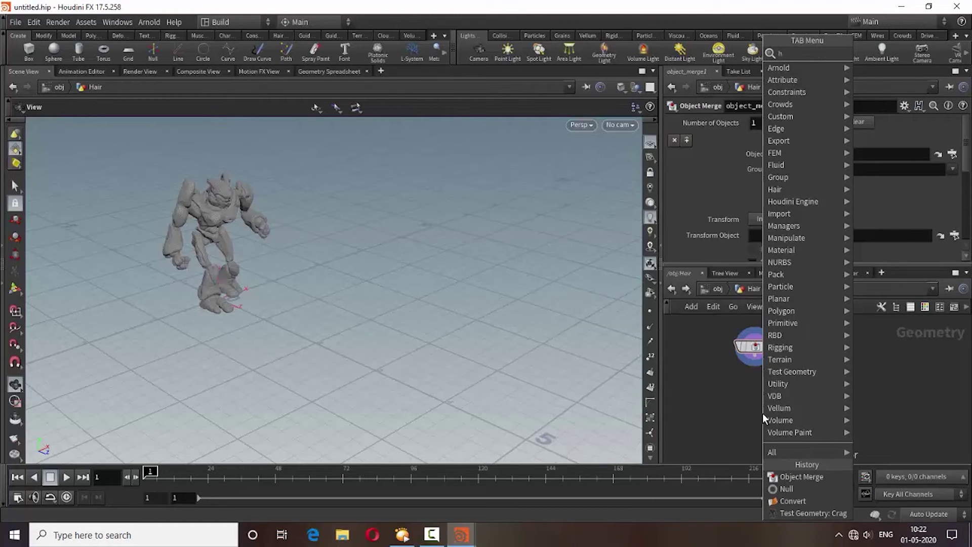
text(hair)
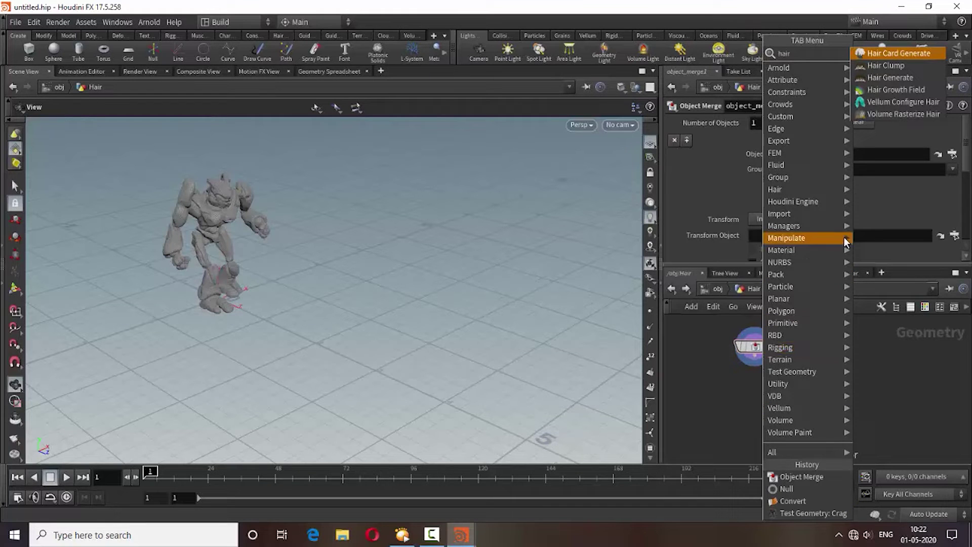
click(890, 78)
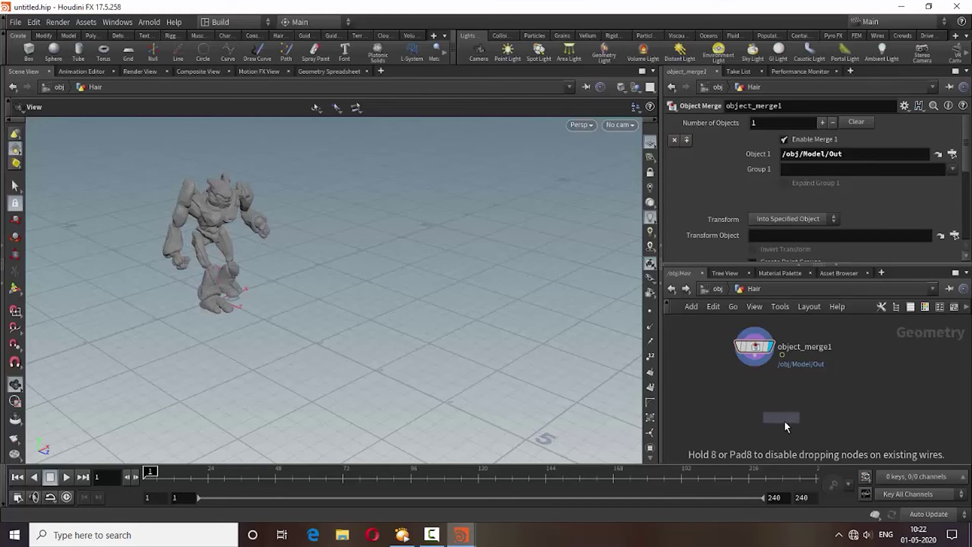
- Add hairgen1 fed by object_merge1, display it, and zoom in on the hairy crag
click(809, 423)
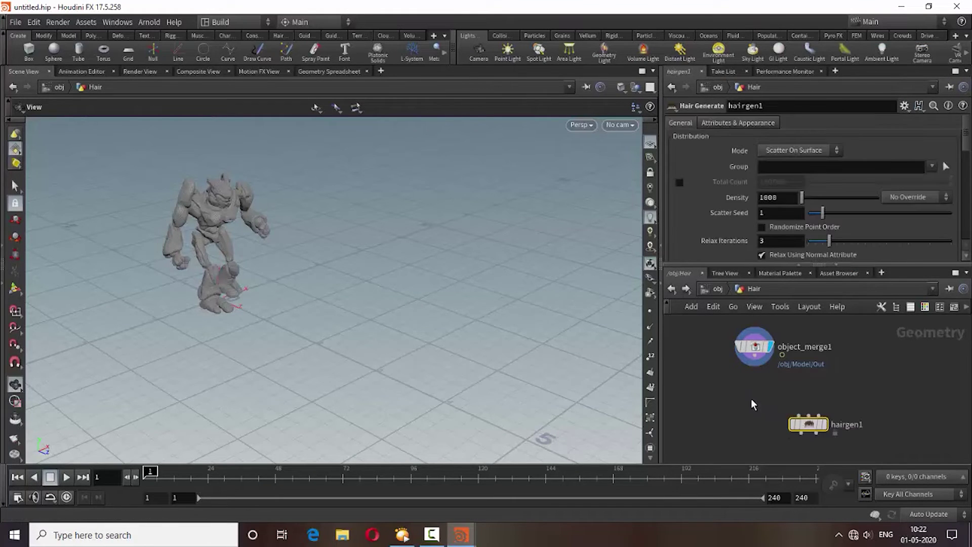
click(755, 358)
click(800, 416)
drag(809, 430, 830, 405)
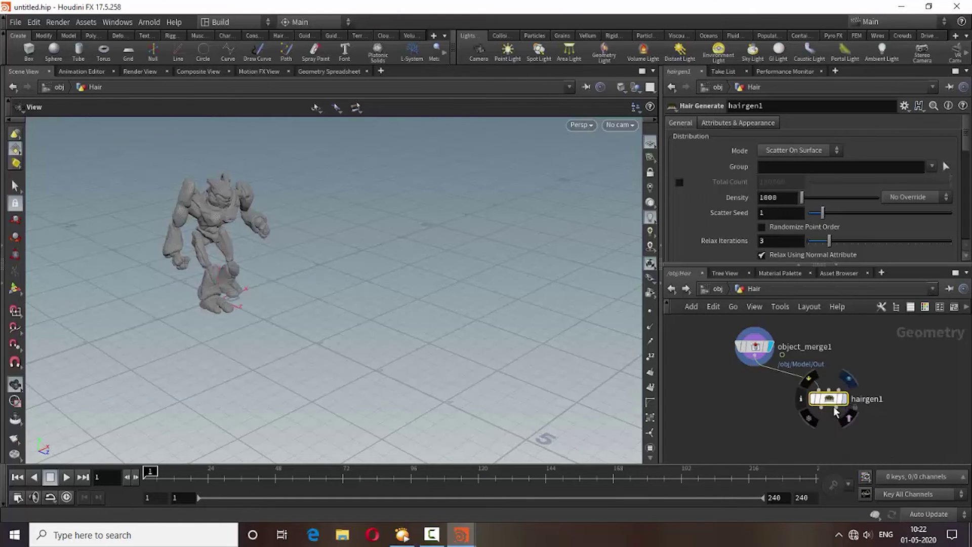
click(848, 418)
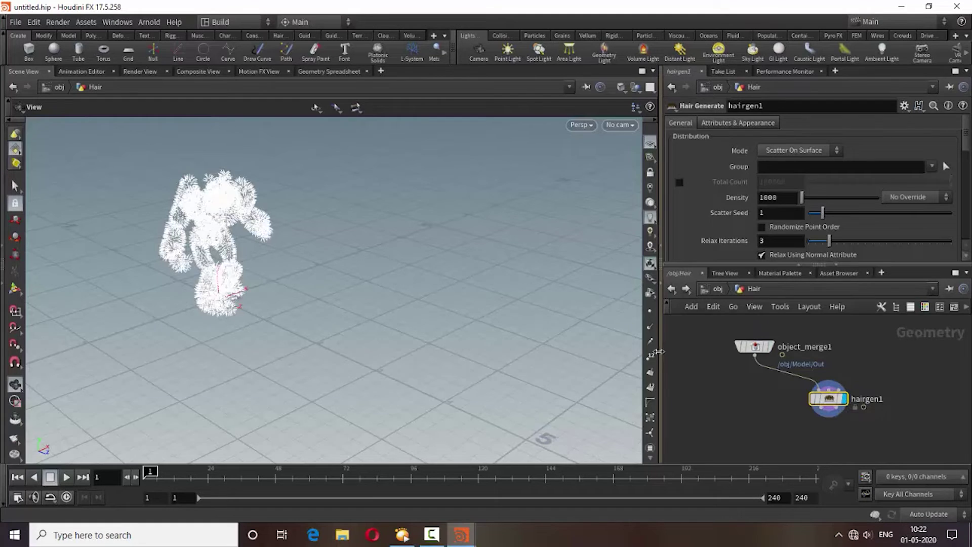
drag(661, 354, 565, 355)
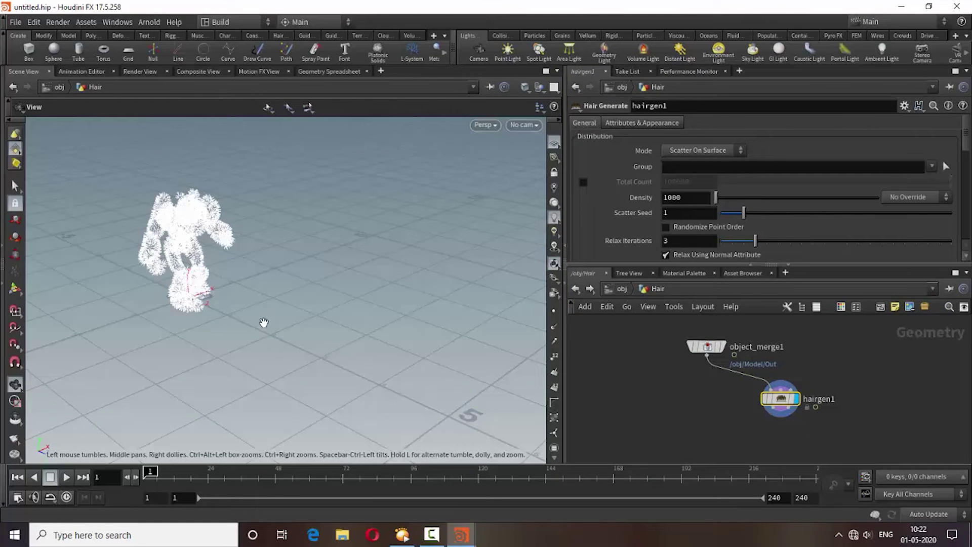
mouse_move(261, 321)
right_down()
mouse_move(316, 270)
mouse_move(295, 283)
mouse_move(332, 319)
mouse_move(304, 334)
mouse_move(375, 358)
right_up()
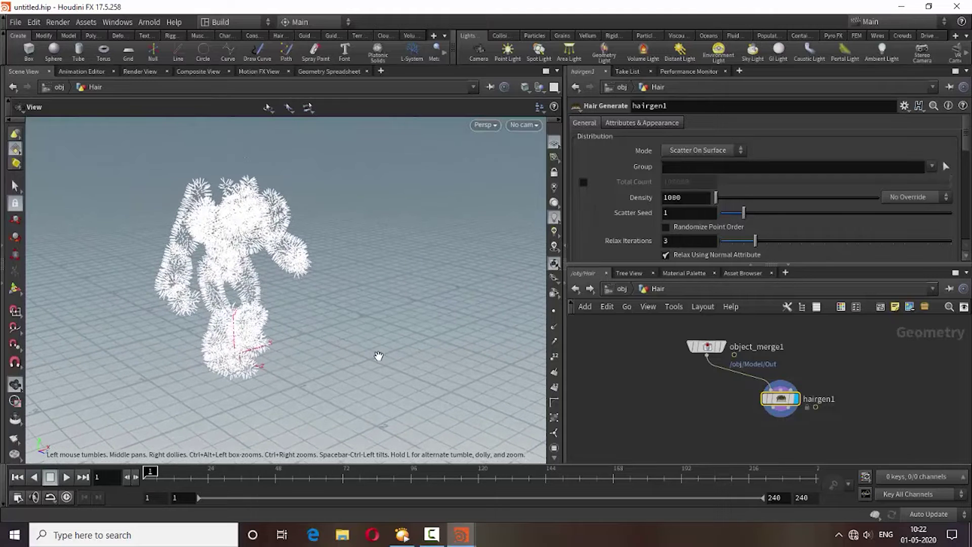
- Set the Unguided Hairs Length on hairgen1 to 0.1
scroll(609, 230, down, 1)
scroll(609, 230, down, 2)
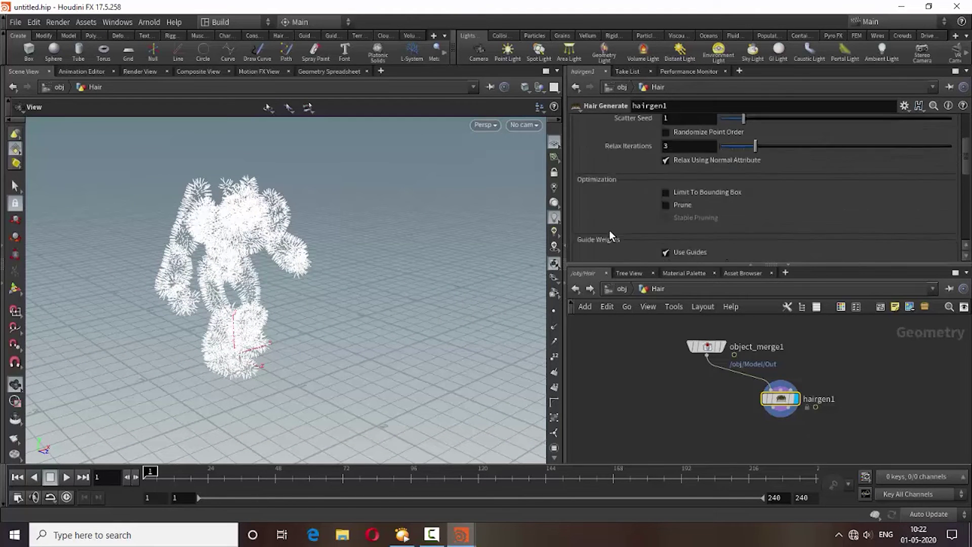
scroll(609, 230, down, 3)
scroll(609, 230, down, 3)
scroll(609, 230, down, 2)
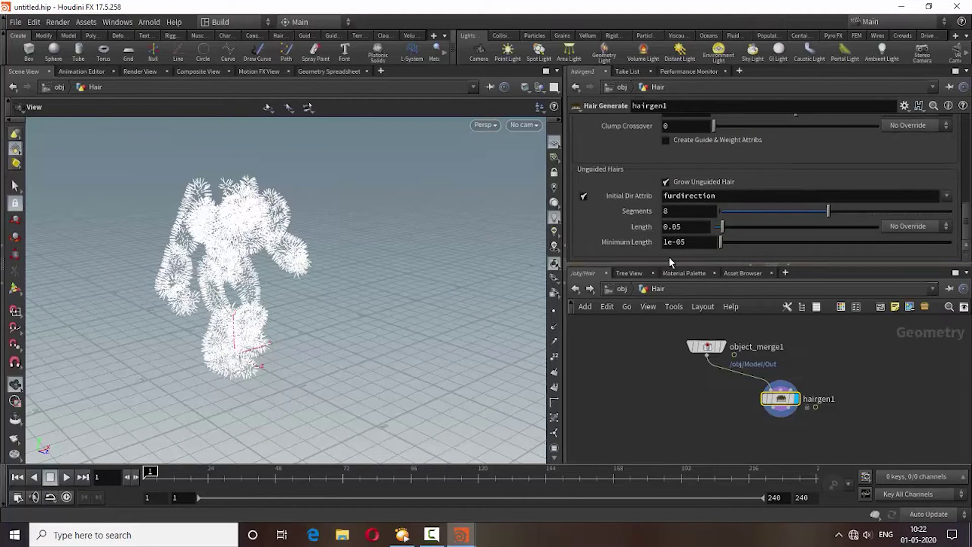
click(686, 224)
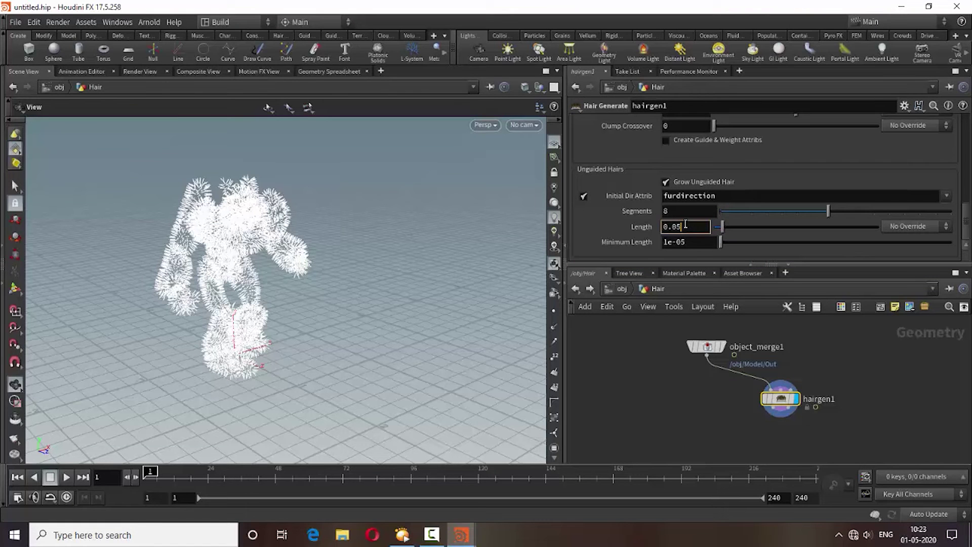
text(0.1)
key(Return)
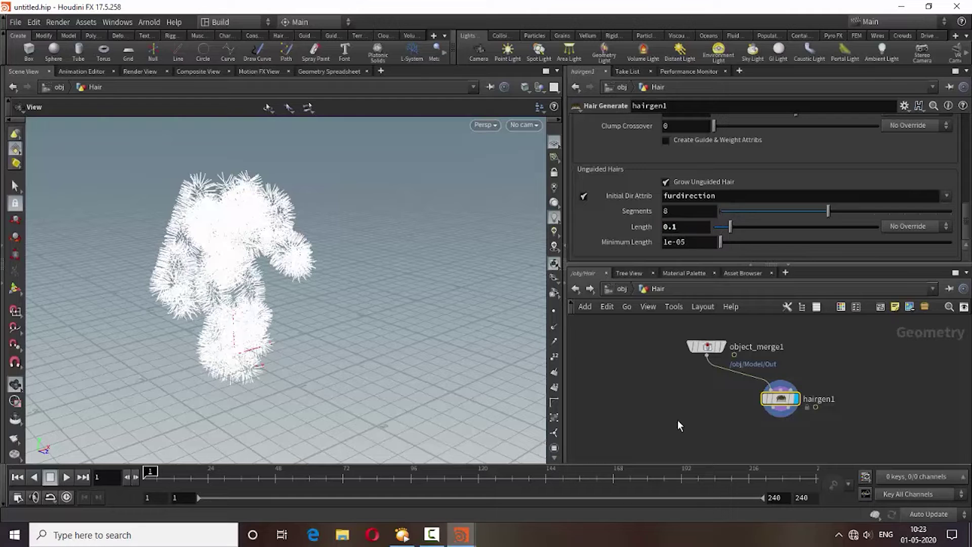
- Scrub the timeline to about frame 58 to preview, then return to frame 1
middle_drag(676, 415, 669, 402)
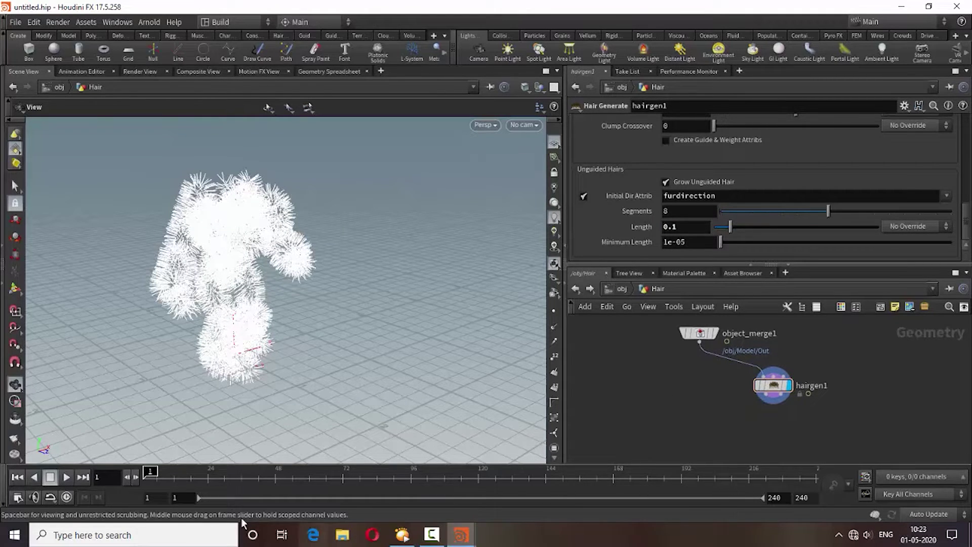
mouse_move(154, 473)
mouse_down()
mouse_move(334, 477)
mouse_move(171, 487)
mouse_up()
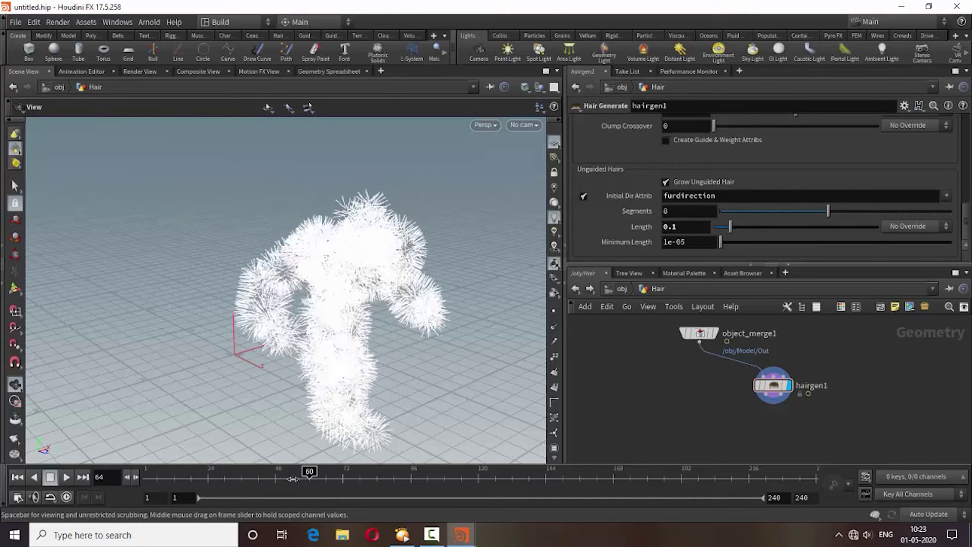
click(29, 481)
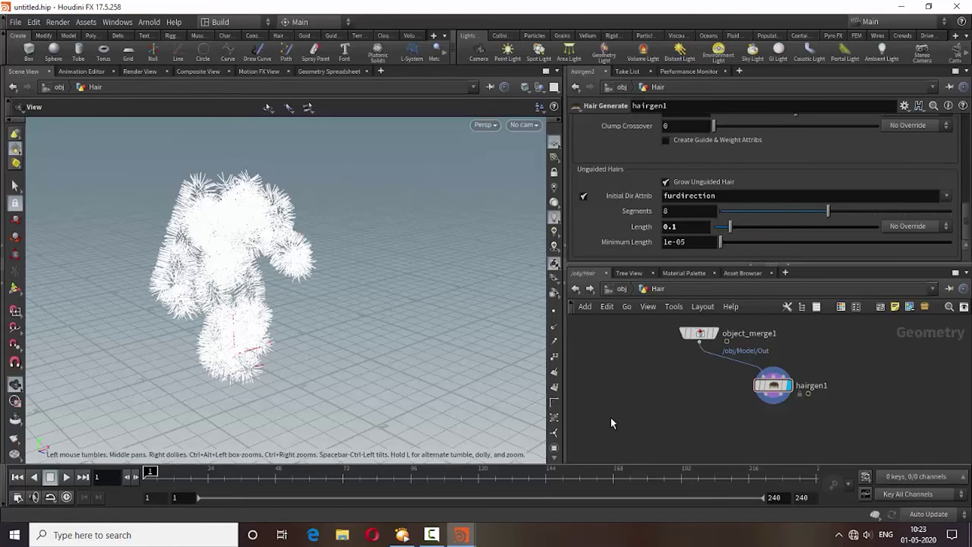
key(Tab)
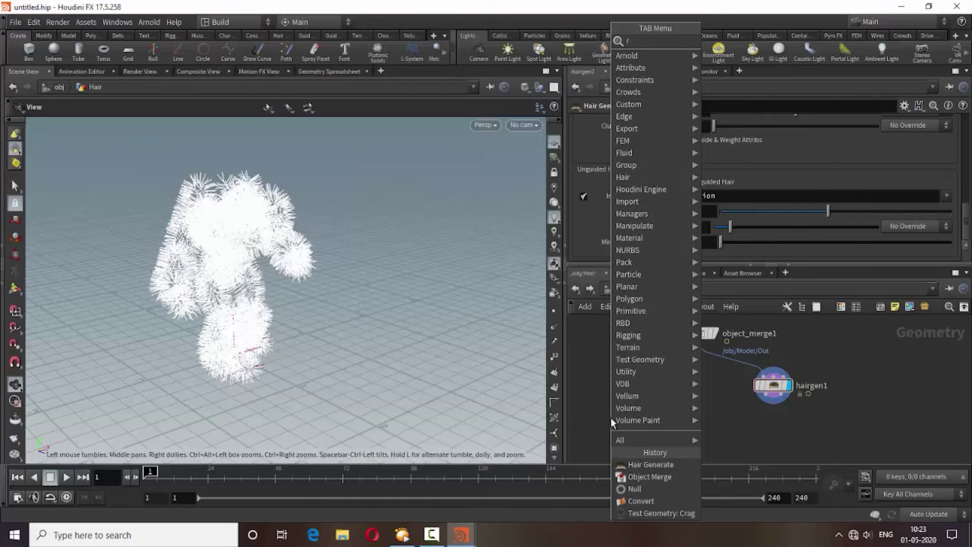
- Add a For-Each Primitive loop after hairgen1 and display foreach_begin1
text(for)
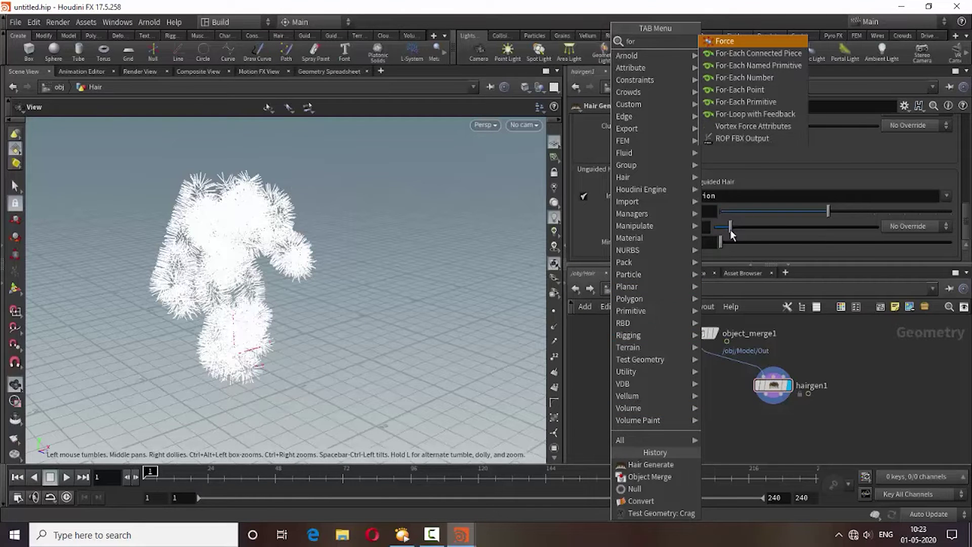
click(761, 98)
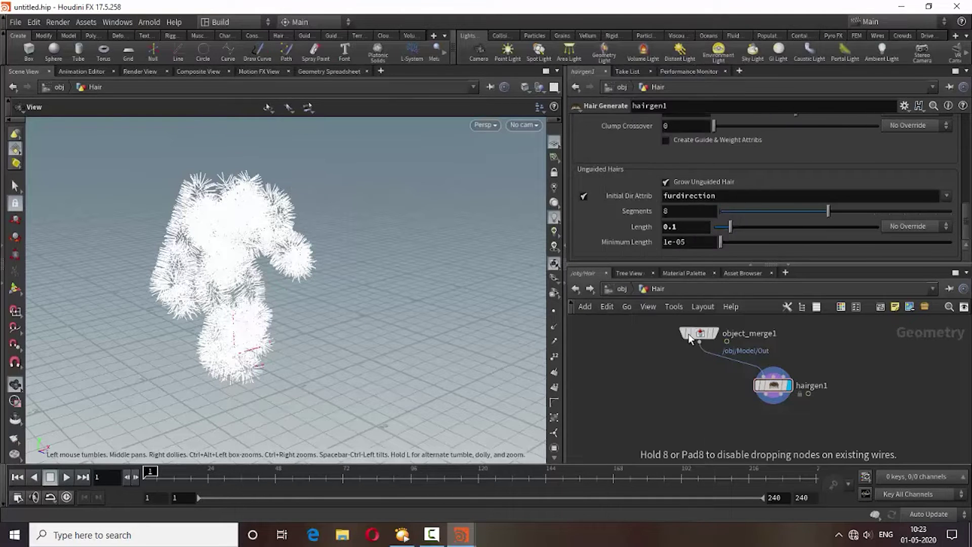
click(662, 428)
middle_drag(694, 395, 709, 355)
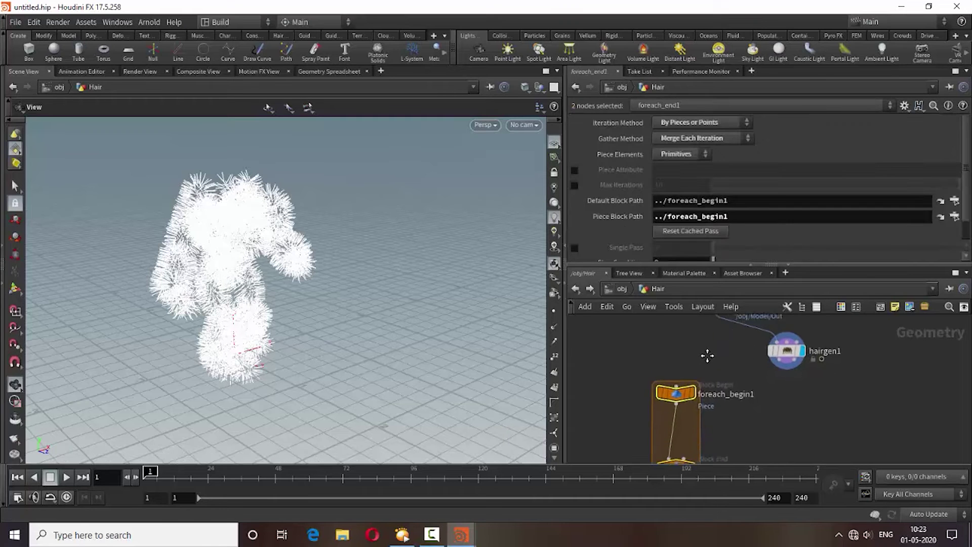
click(787, 362)
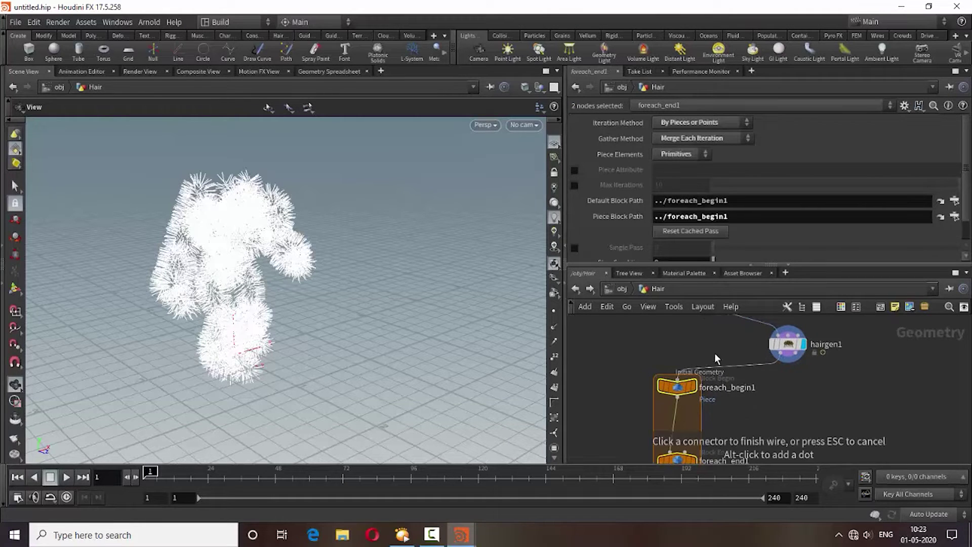
click(678, 378)
middle_drag(736, 444, 724, 433)
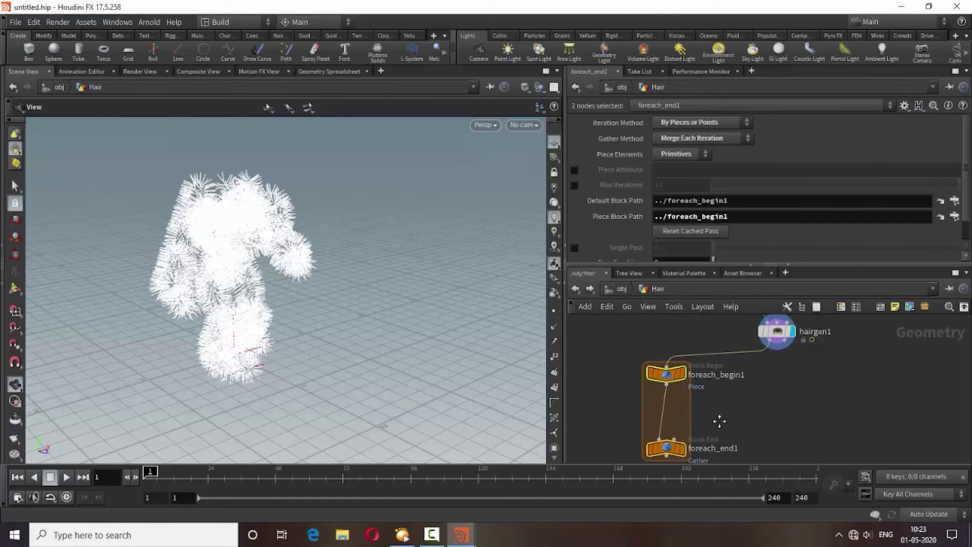
click(682, 373)
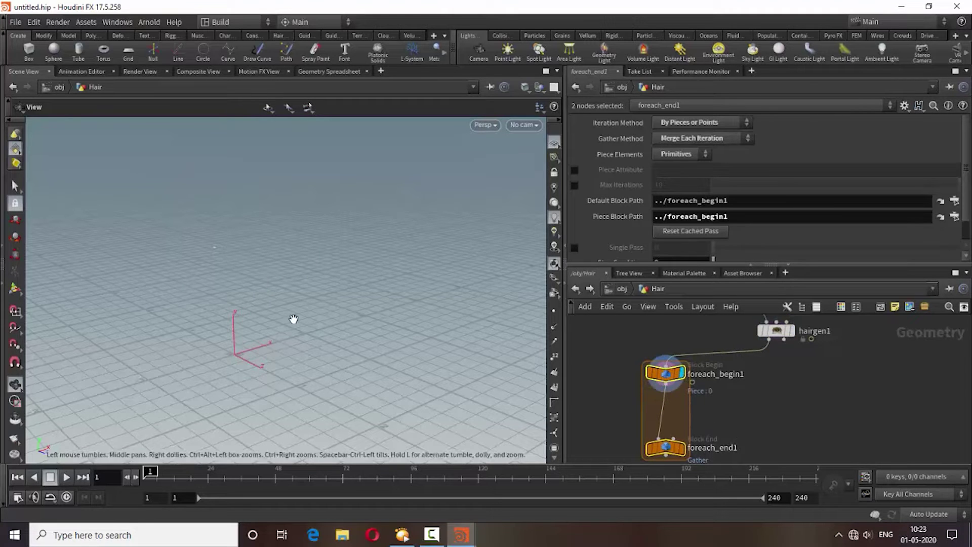
- Orbit the view and select only foreach_end1 in the loop
mouse_move(173, 211)
mouse_down()
mouse_move(421, 234)
mouse_move(100, 326)
mouse_up()
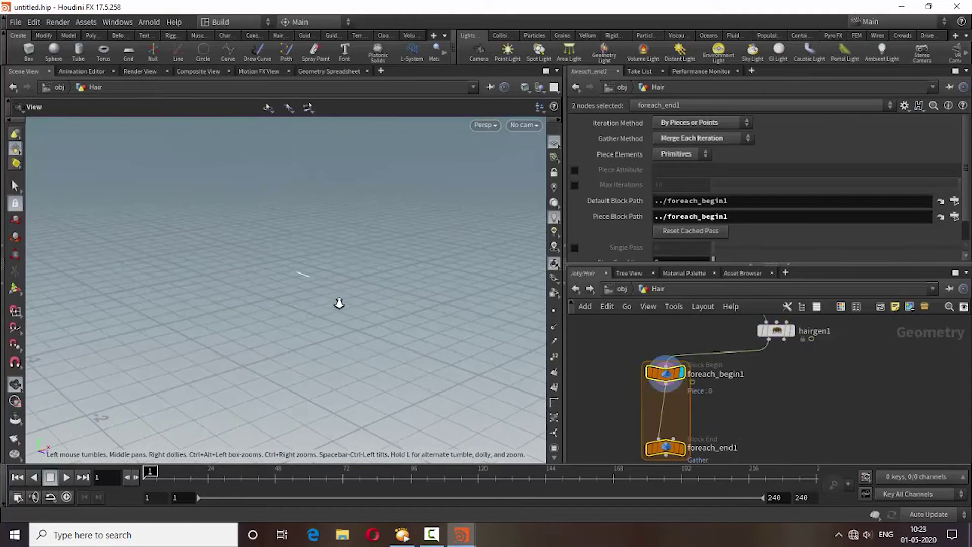
mouse_move(294, 338)
mouse_down()
mouse_move(250, 234)
mouse_move(231, 293)
mouse_move(250, 306)
mouse_up()
middle_drag(770, 412, 772, 390)
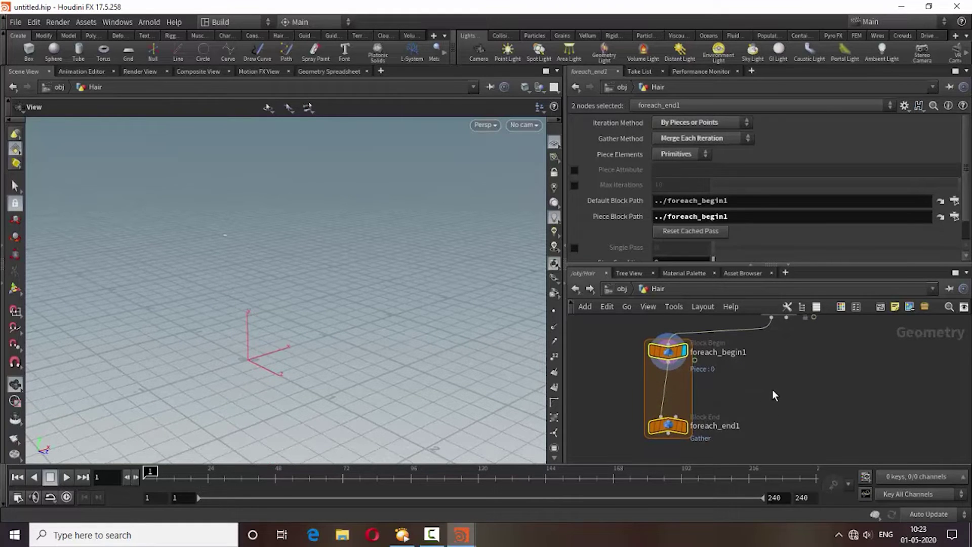
click(773, 395)
key(Tab)
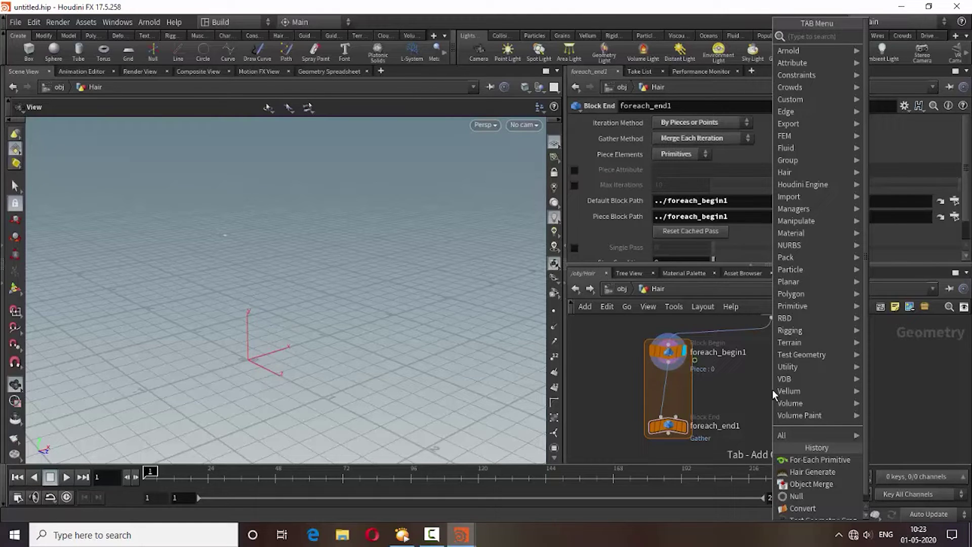
- Insert a Group Create node onto the for-each loop wire
text(gr)
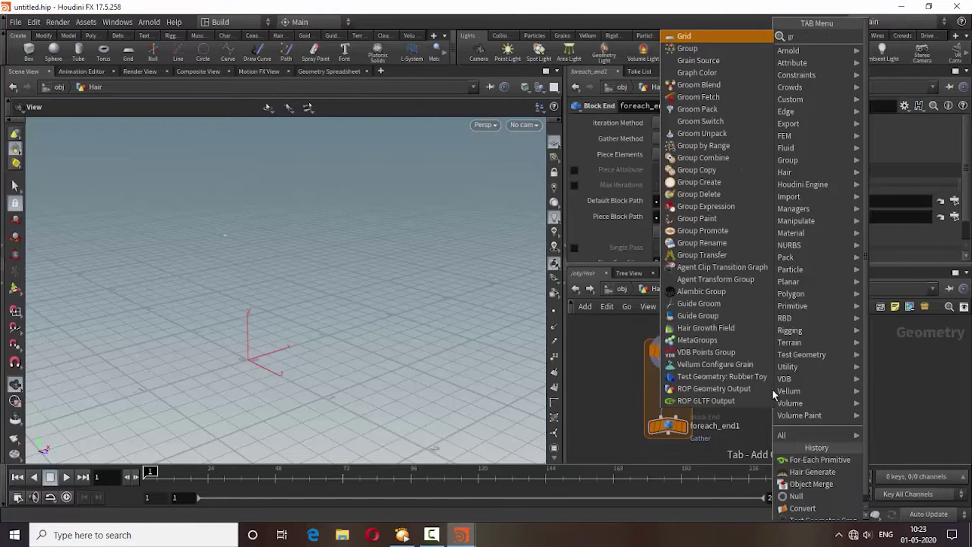
text(oup)
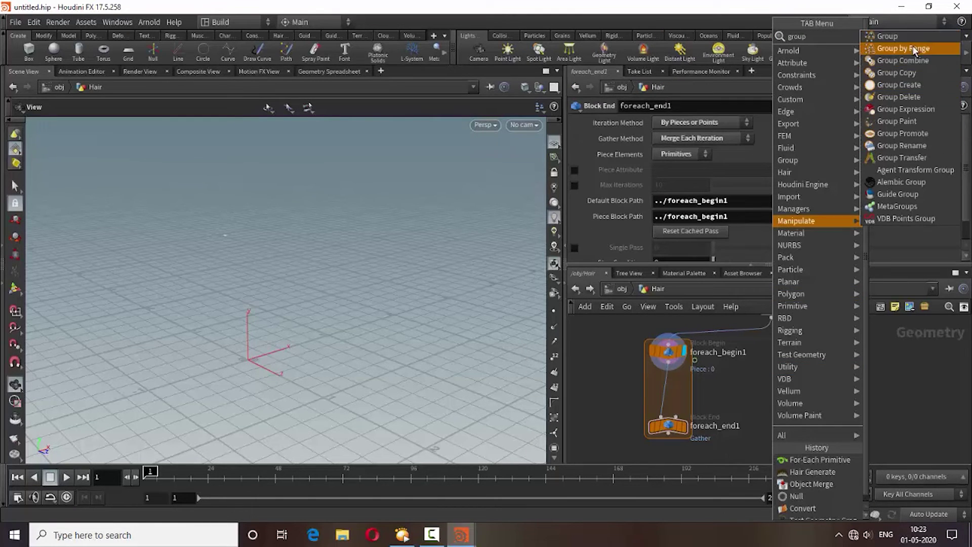
click(892, 36)
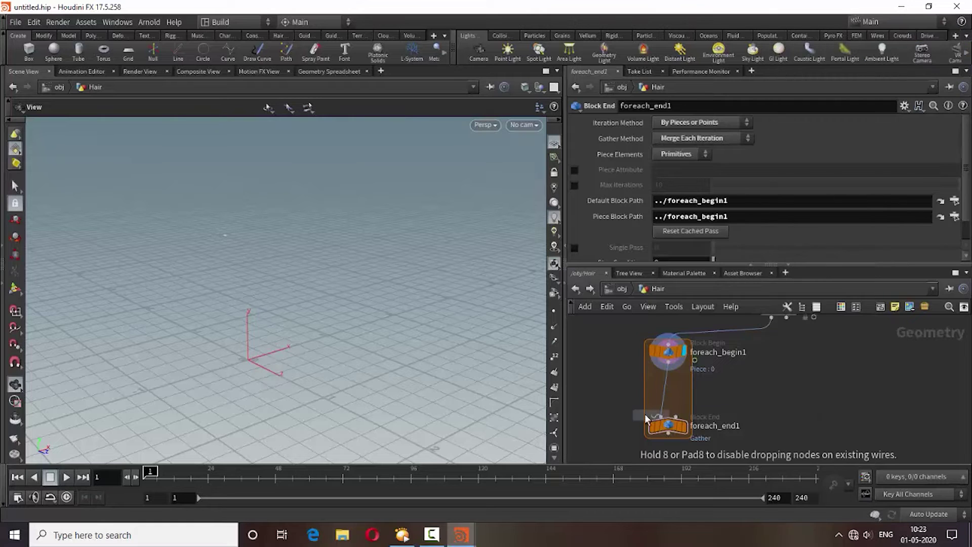
click(667, 391)
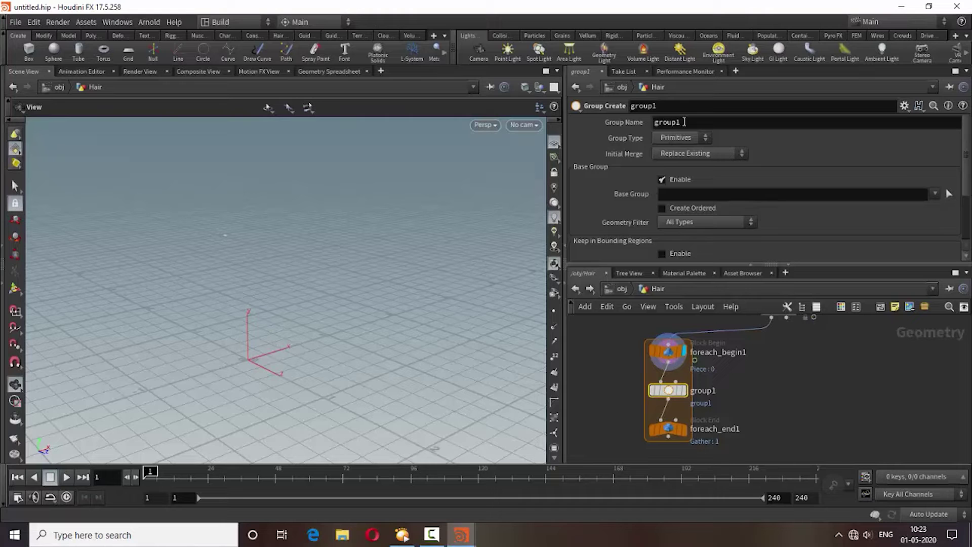
- Name the group pin, set type Points with base group 0, and display it
drag(684, 122, 647, 127)
text(pi)
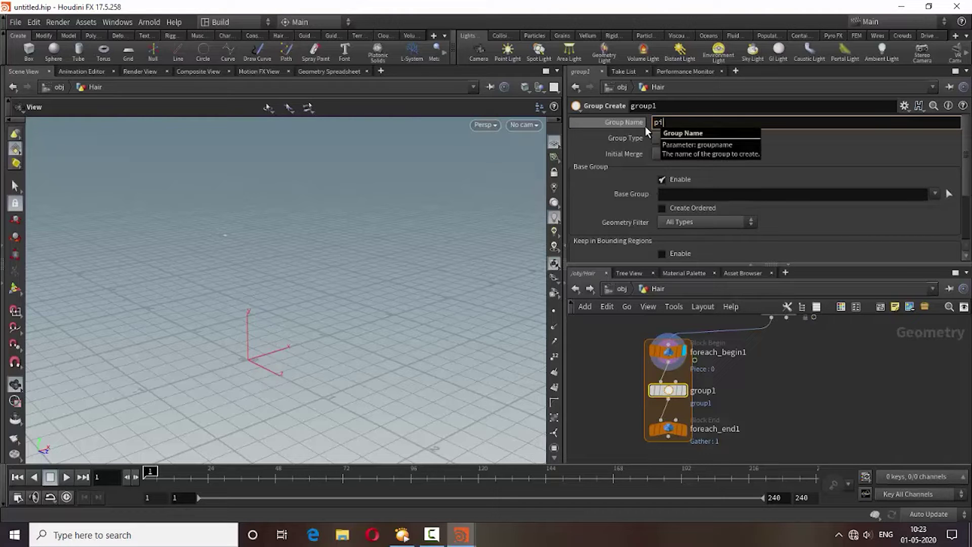
text(n)
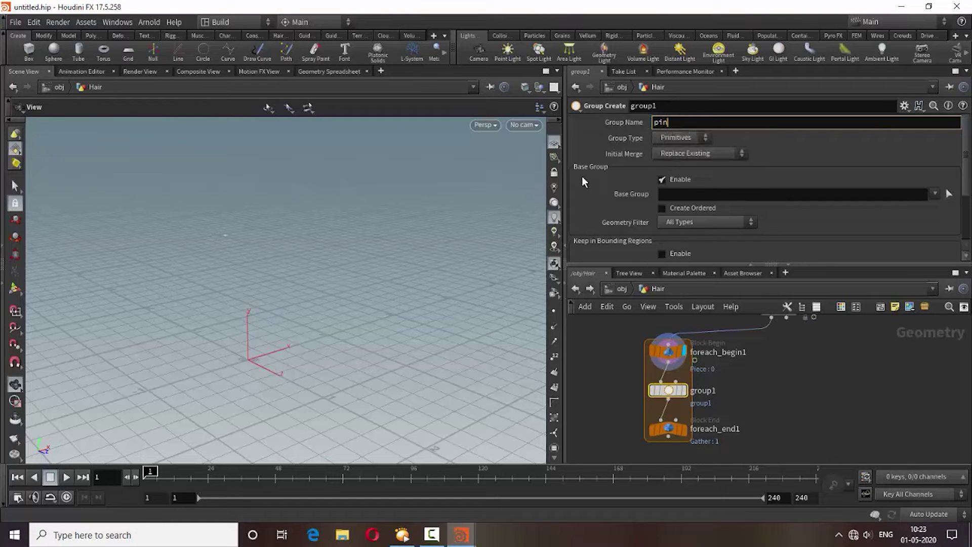
click(792, 166)
click(681, 137)
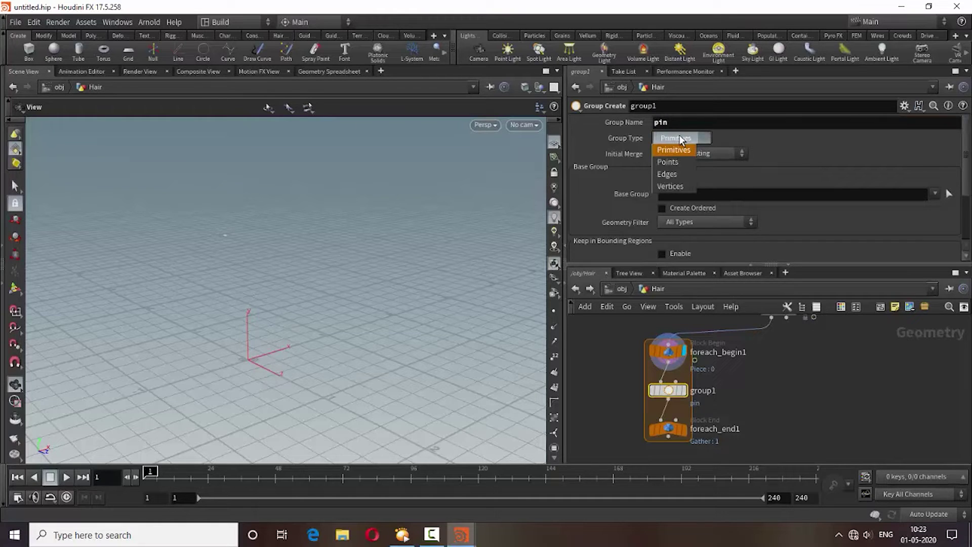
click(672, 163)
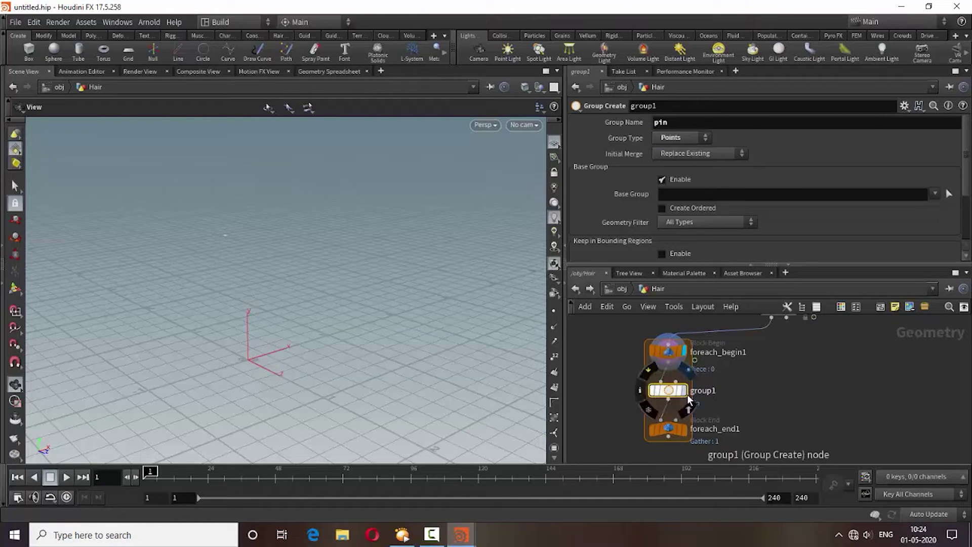
click(665, 195)
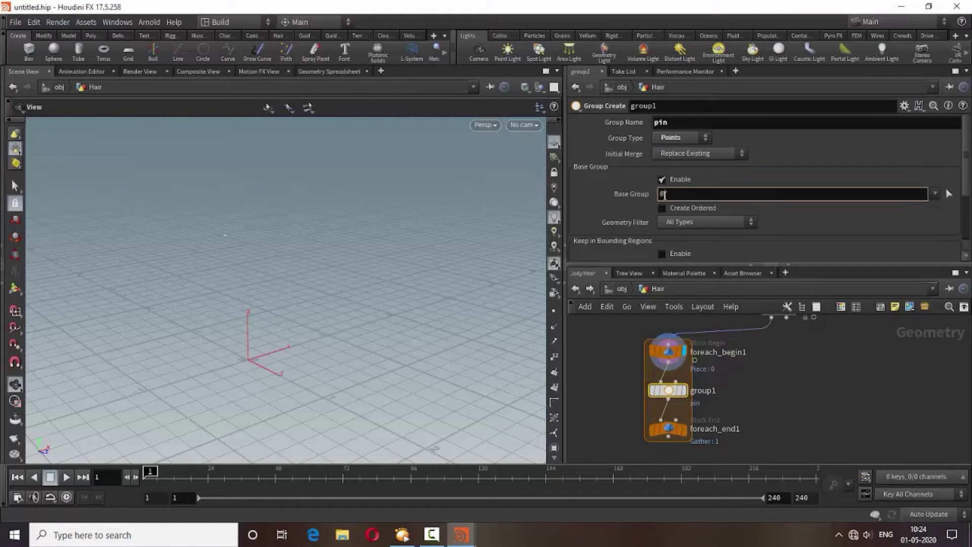
key(Return)
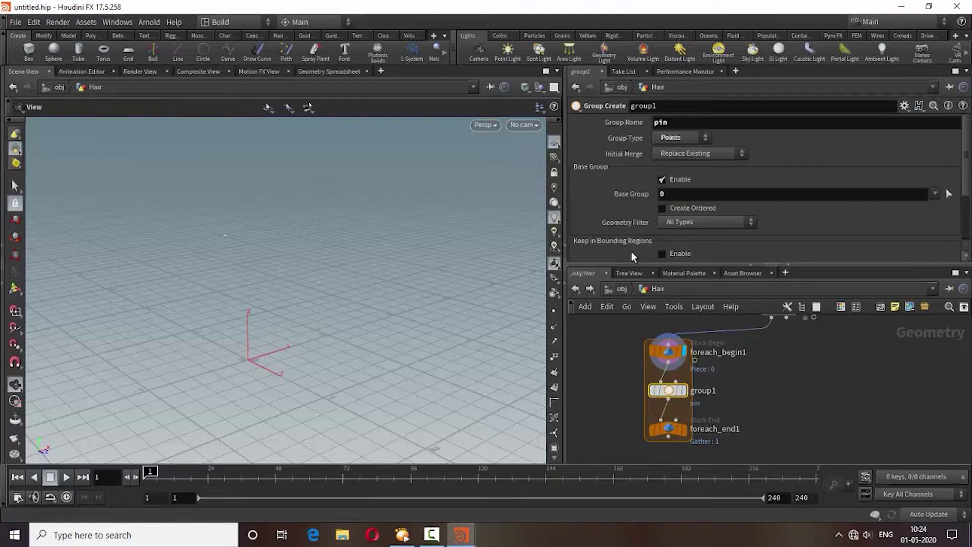
click(684, 390)
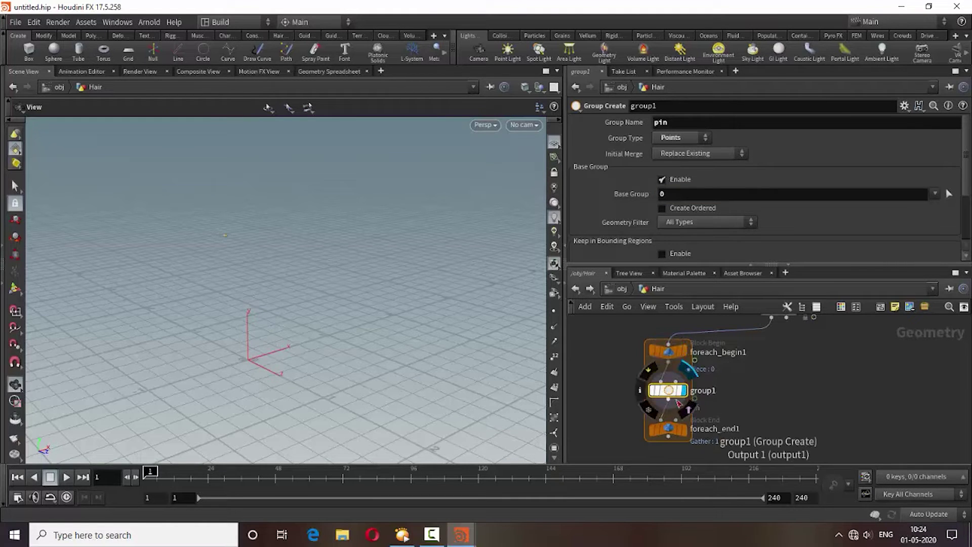
- Display and cook foreach_end1's output, showing the whole clump in white hair
mouse_move(222, 236)
mouse_down()
mouse_move(518, 241)
mouse_move(384, 252)
mouse_move(455, 248)
mouse_up()
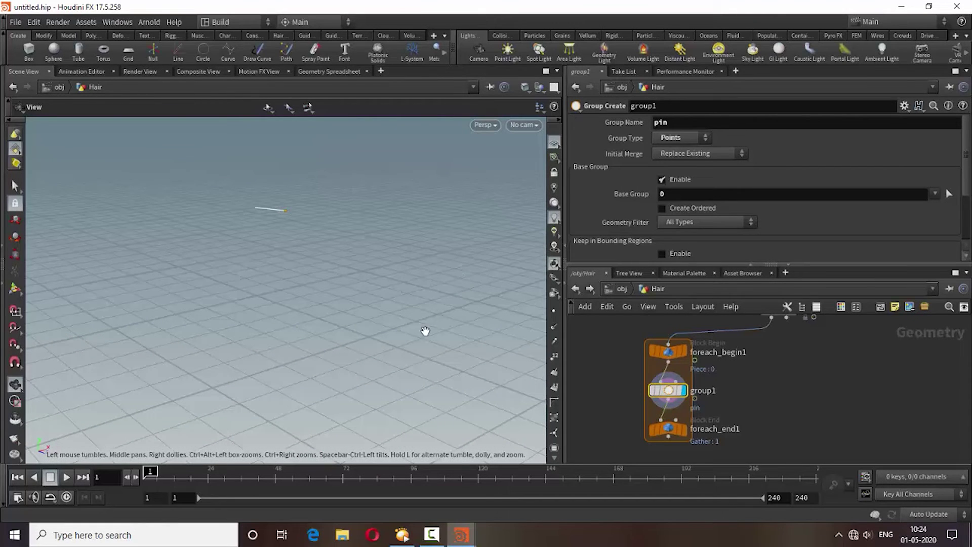
middle_drag(782, 419, 779, 390)
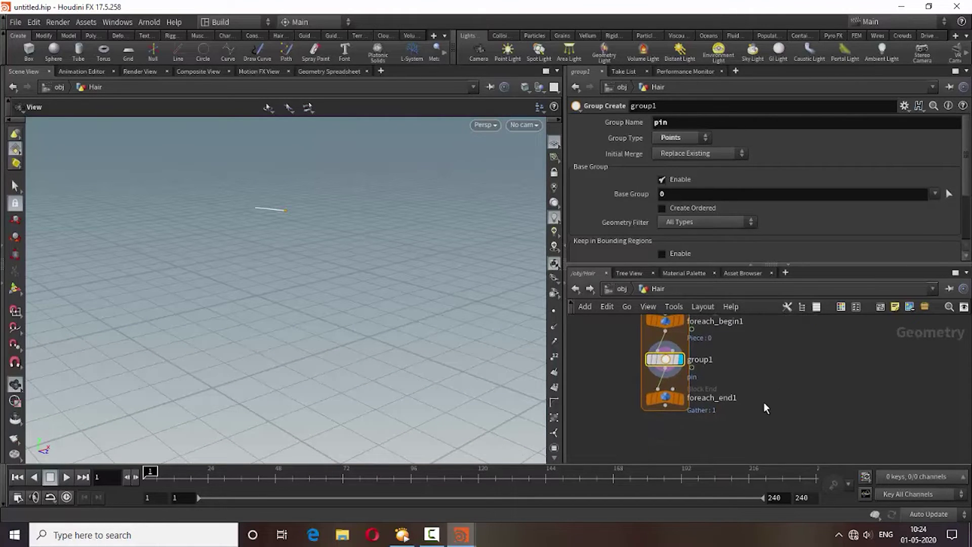
click(682, 399)
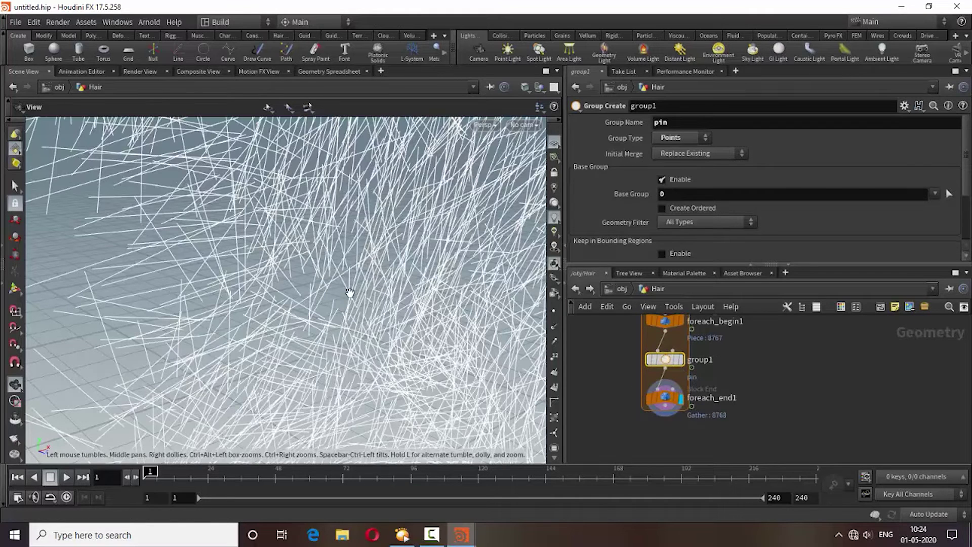
- Zoom the viewport out to frame the whole hair clump and enlarge the network editor
right_drag(373, 247, 237, 387)
right_drag(390, 265, 255, 363)
drag(384, 306, 393, 327)
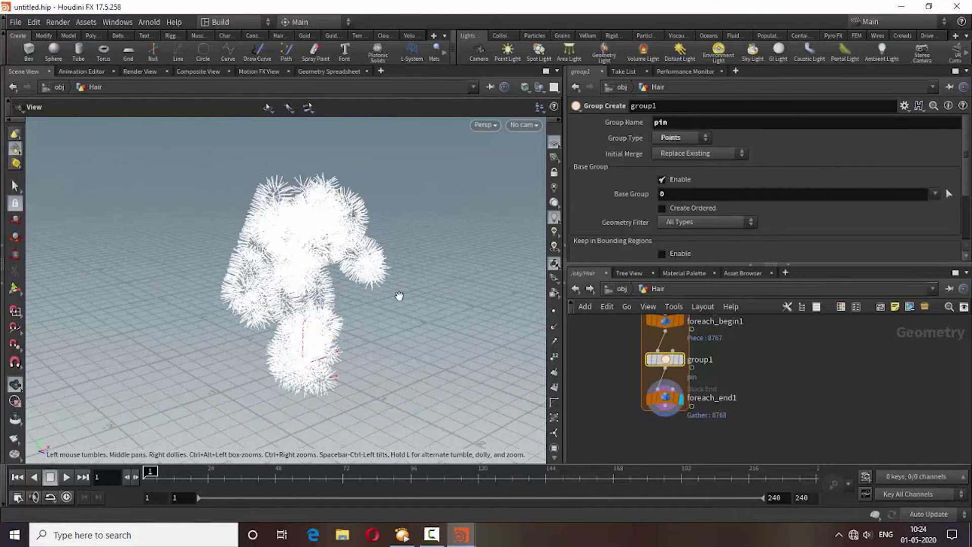
right_drag(393, 327, 520, 271)
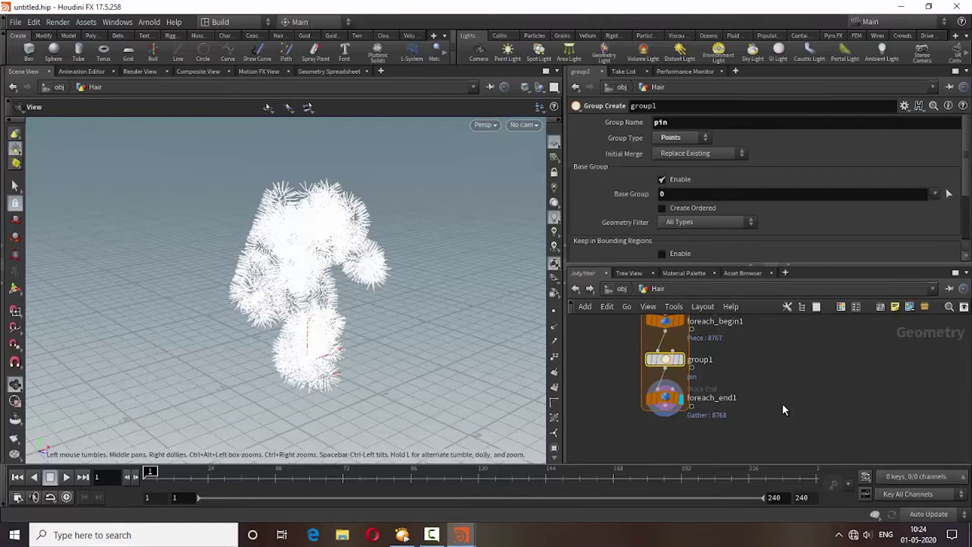
middle_drag(800, 389, 779, 385)
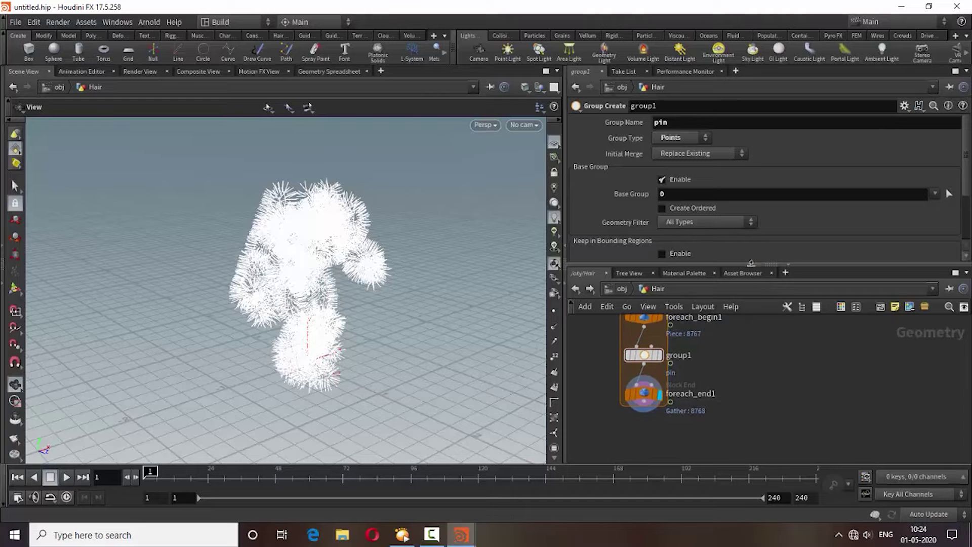
drag(751, 264, 751, 237)
scroll(764, 365, down, 2)
scroll(737, 368, down, 2)
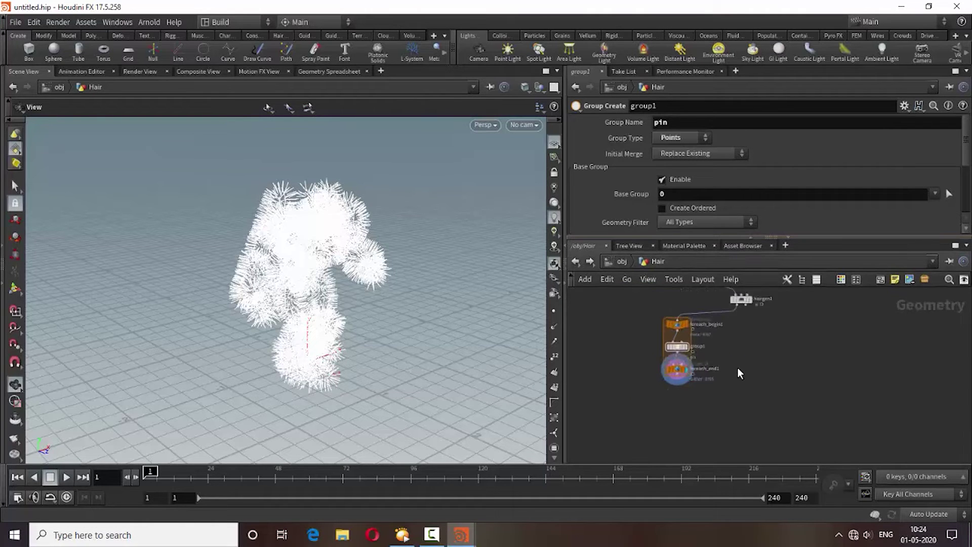
scroll(738, 372, up, 2)
- Add a Vellum Configure Hair node, vellumhair1, fed by foreach_end1's output
key(Tab)
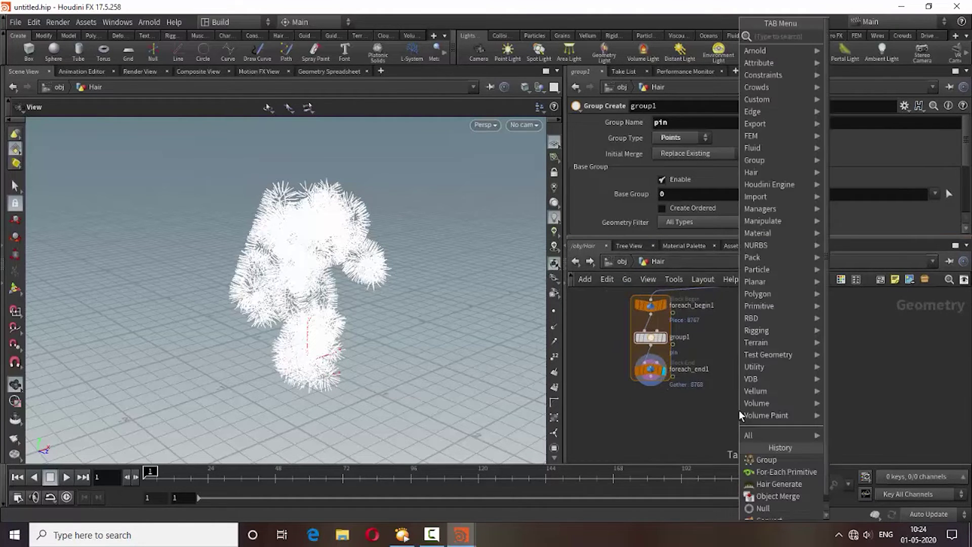
text(vell)
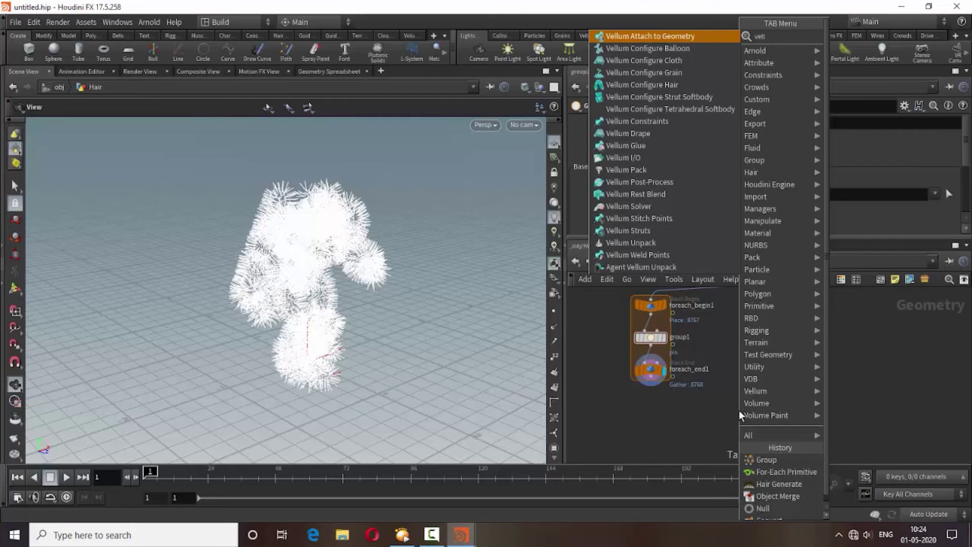
click(670, 85)
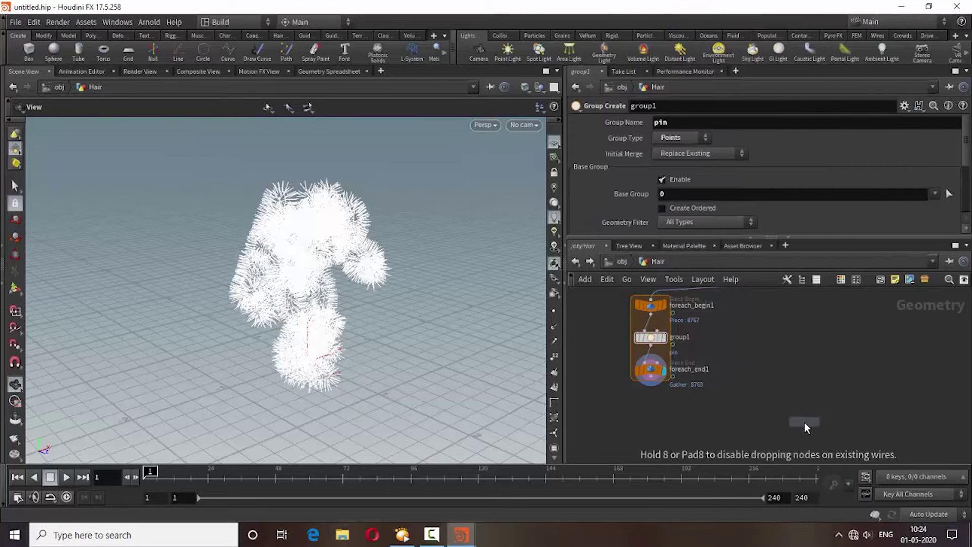
click(745, 406)
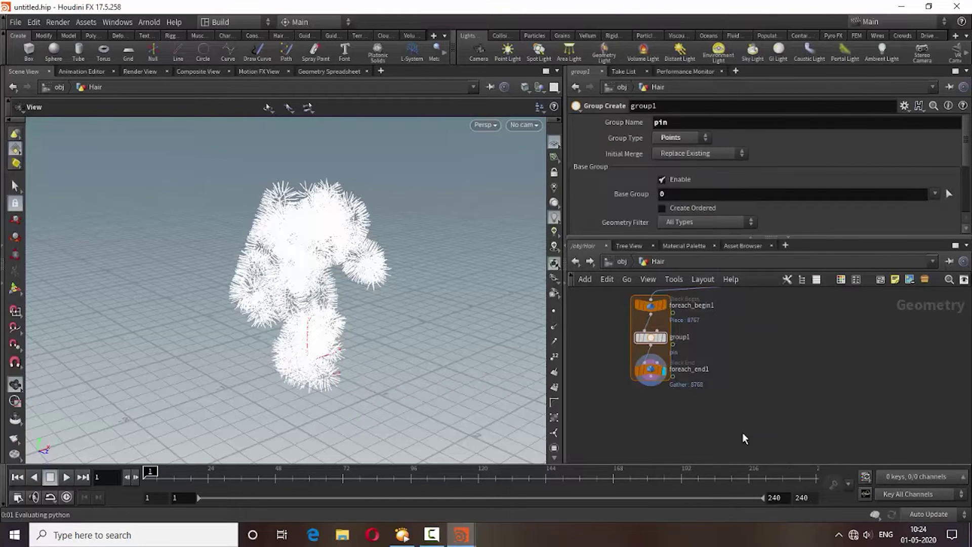
click(651, 387)
click(737, 398)
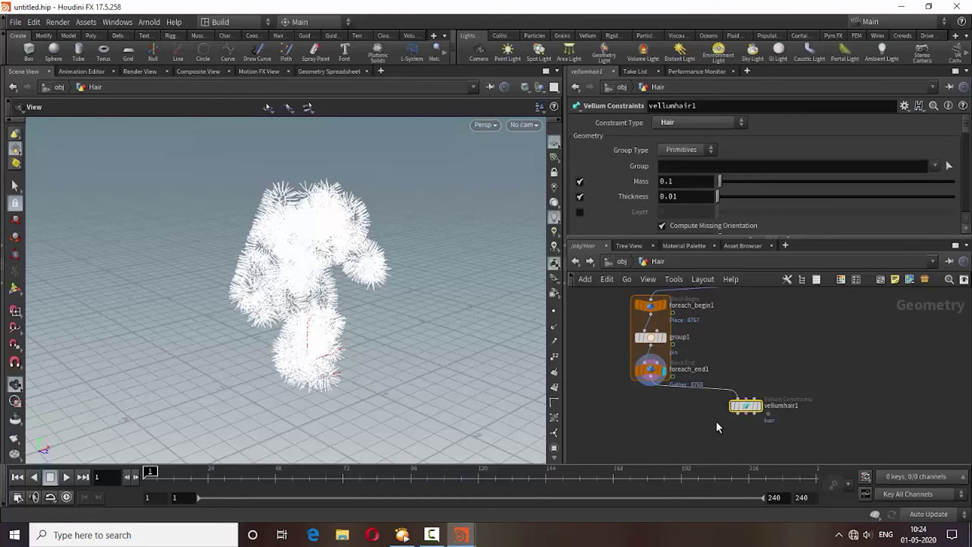
- Display vellumhair1 and review its Hair constraint settings: Mass 0.1, Thickness 0.01
mouse_move(716, 421)
middle_down()
mouse_move(702, 404)
mouse_move(628, 383)
middle_up()
click(746, 386)
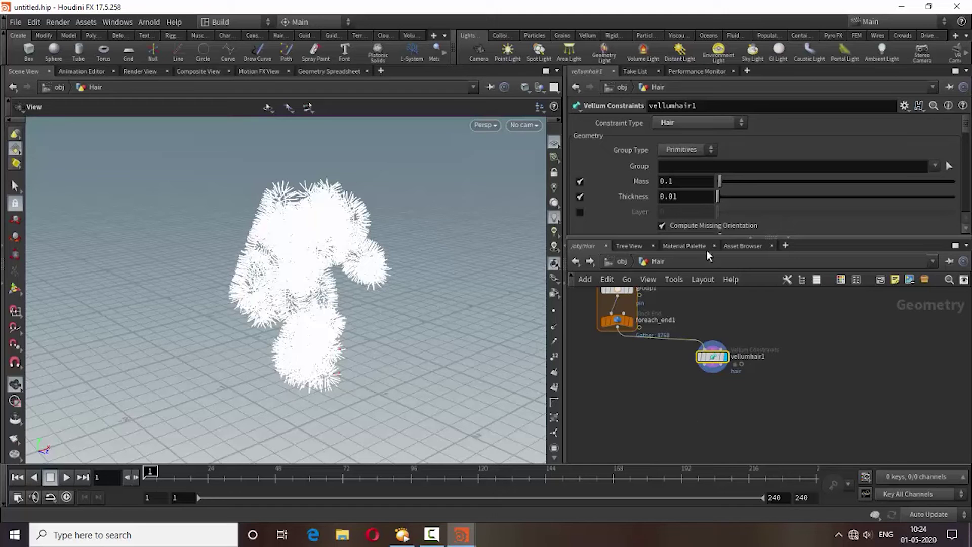
drag(745, 236, 797, 300)
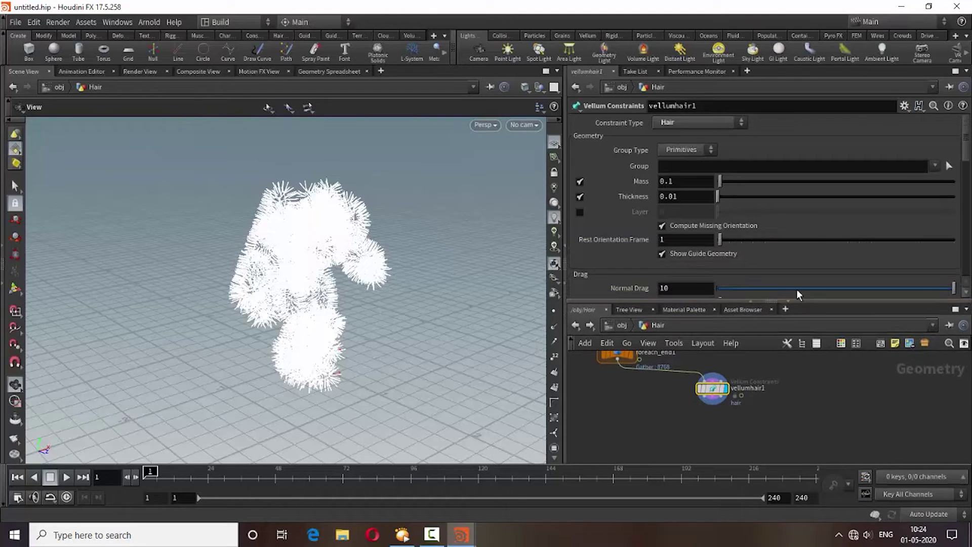
drag(968, 149, 966, 231)
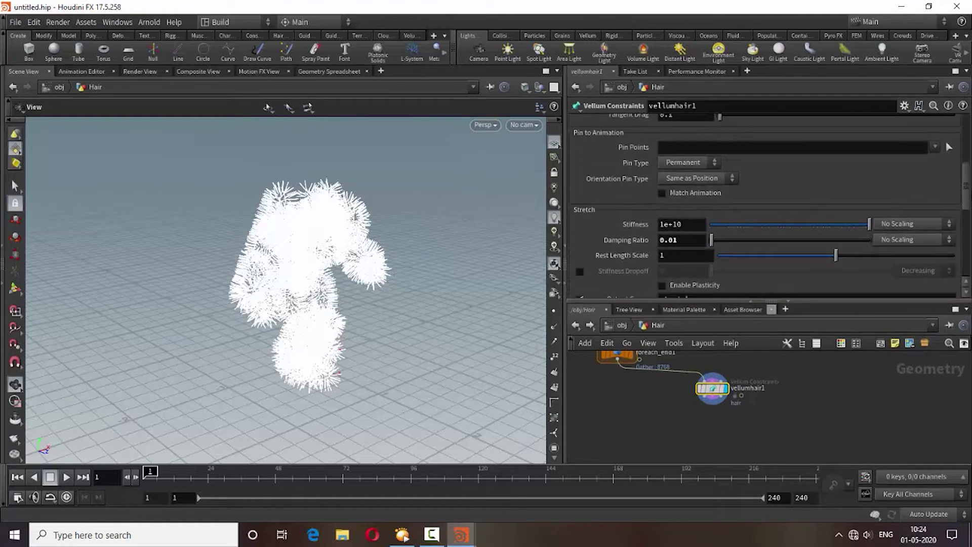
scroll(765, 202, up, 5)
scroll(765, 203, up, 5)
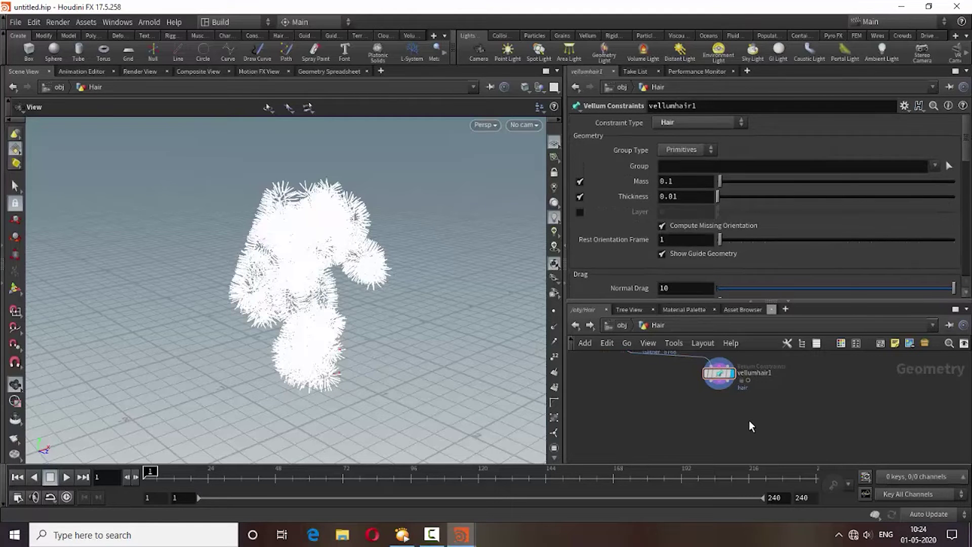
key(Tab)
- Add vellumsolver1 below vellumhair1 and wire all three vellumhair1 outputs into it
text(ve)
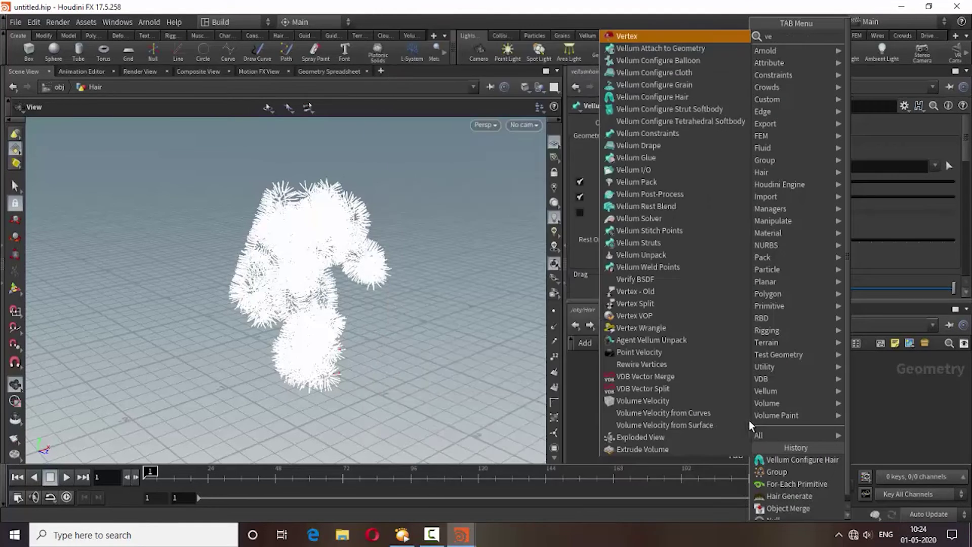
text(ll)
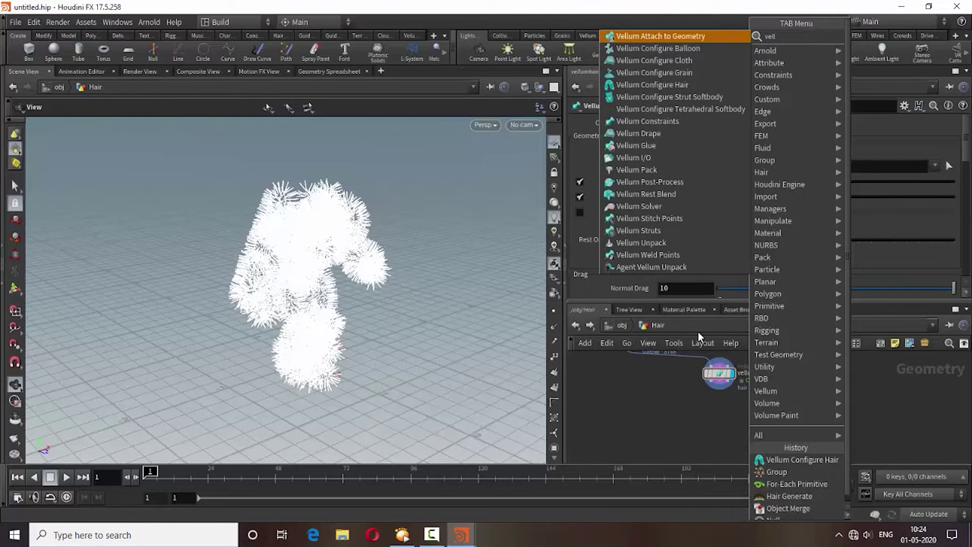
click(639, 207)
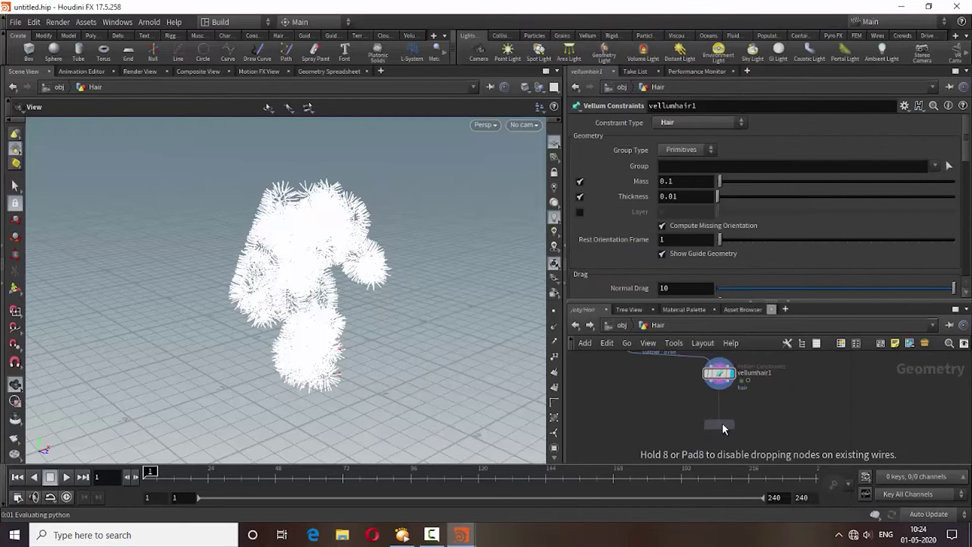
click(722, 418)
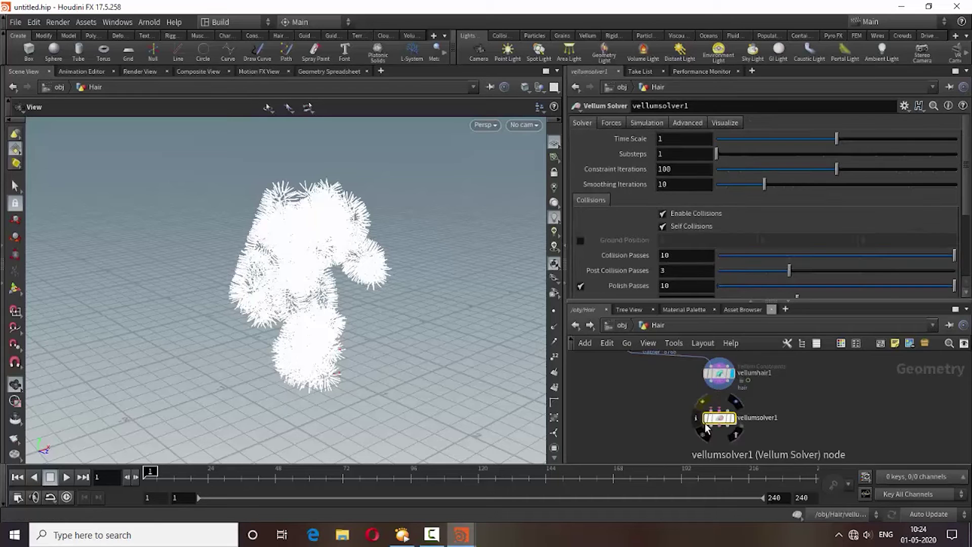
scroll(709, 395, up, 2)
click(712, 383)
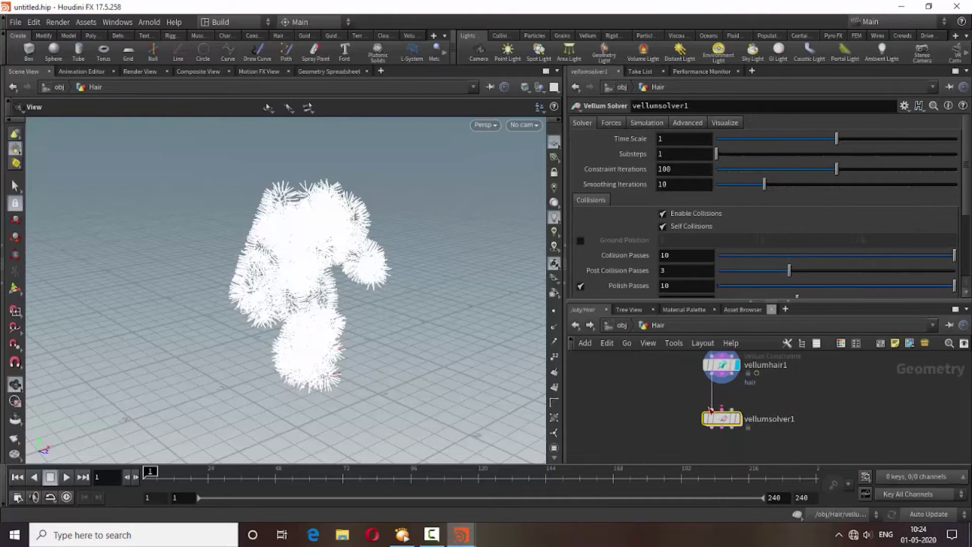
click(712, 410)
click(722, 384)
click(722, 409)
click(732, 373)
click(732, 410)
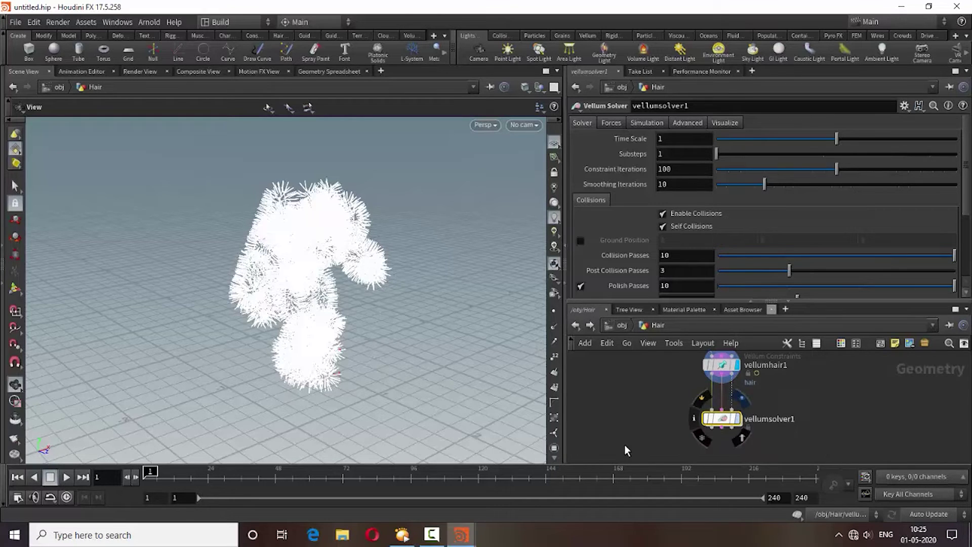
- Display the solver result, preview the hair simulation, then return to frame 1
key(r)
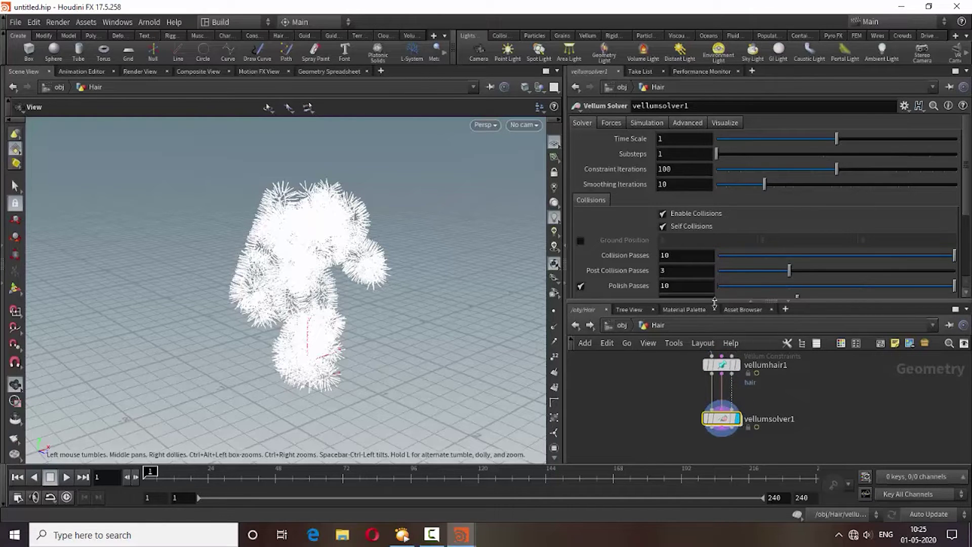
drag(715, 300, 715, 324)
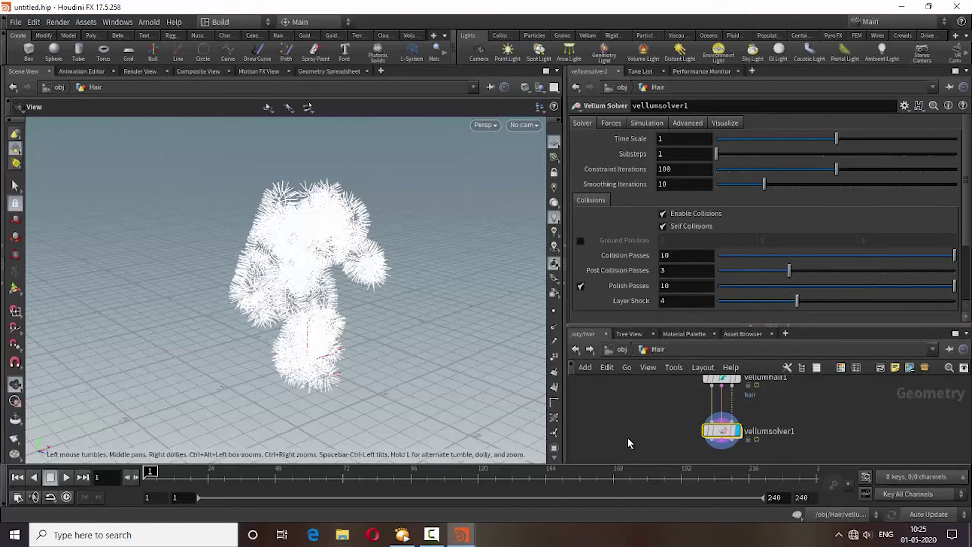
click(66, 478)
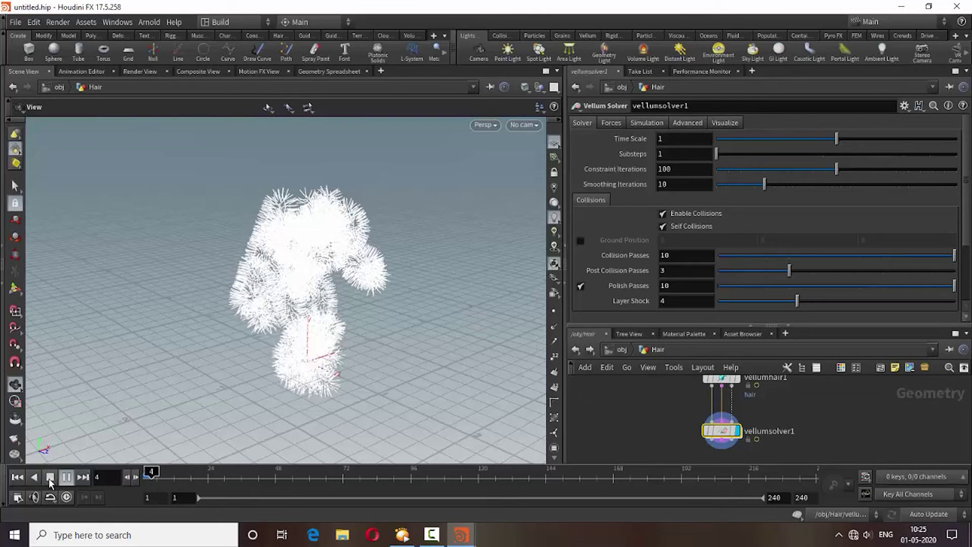
click(50, 477)
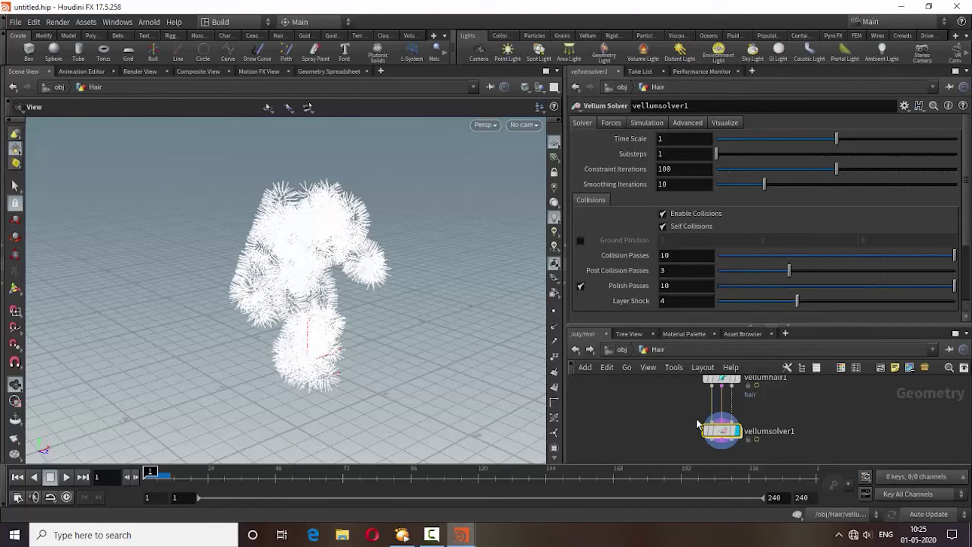
click(581, 241)
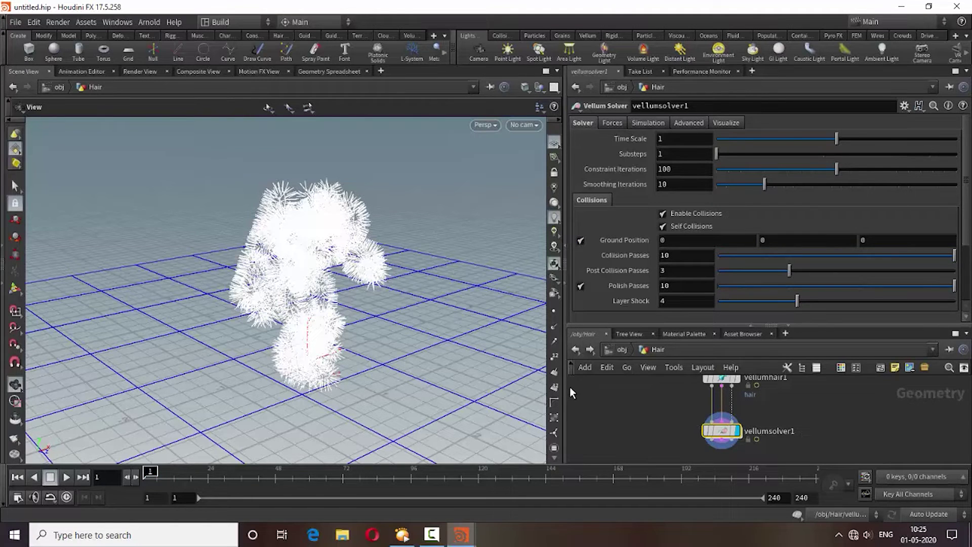
click(65, 479)
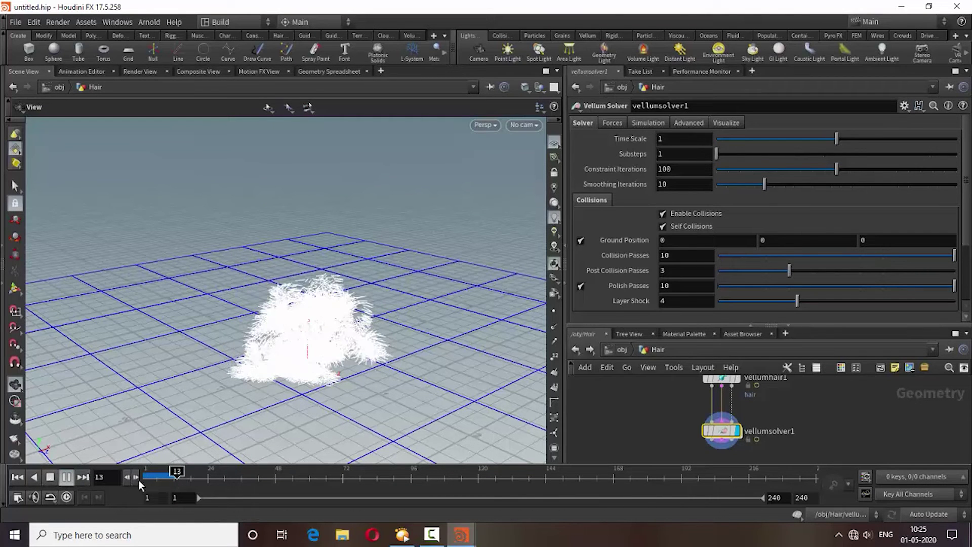
drag(180, 476, 167, 472)
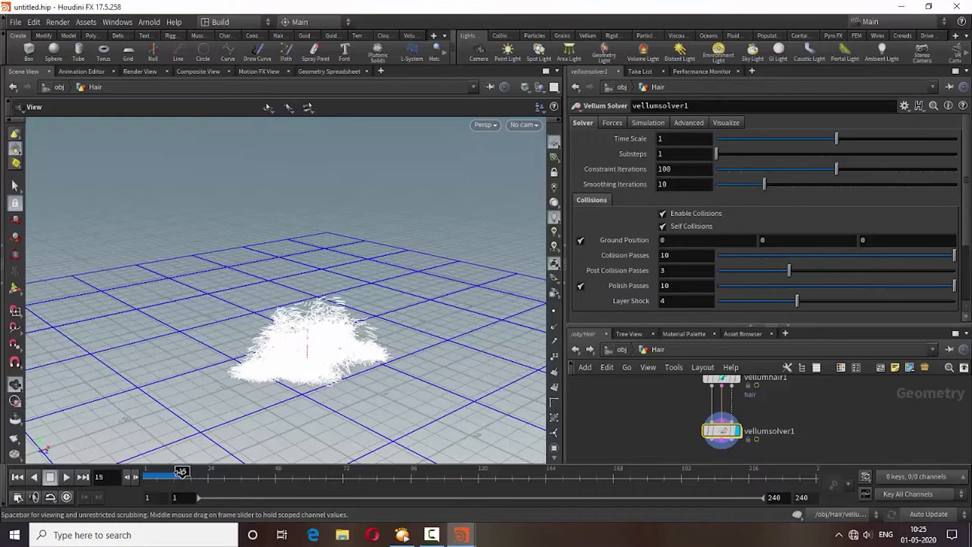
click(18, 476)
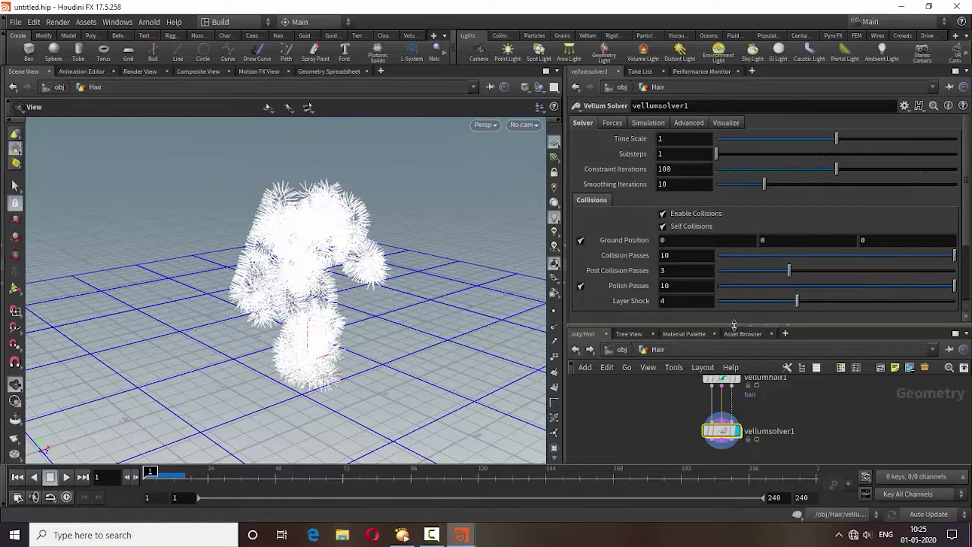
- Enlarge and rearrange the network, shifting hairgen1 left and bringing vellumhair1 back into view
drag(752, 325, 757, 233)
middle_drag(810, 363, 798, 400)
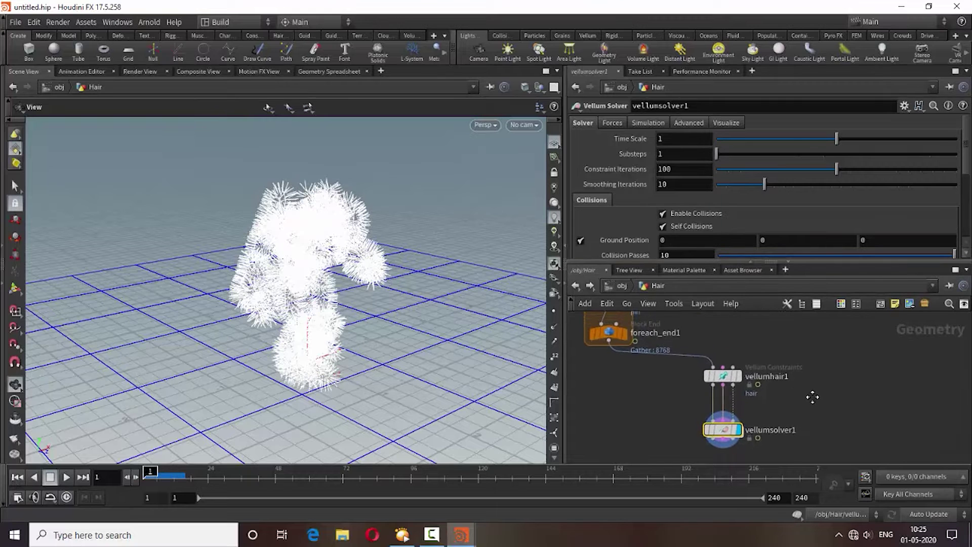
scroll(639, 427, down, 2)
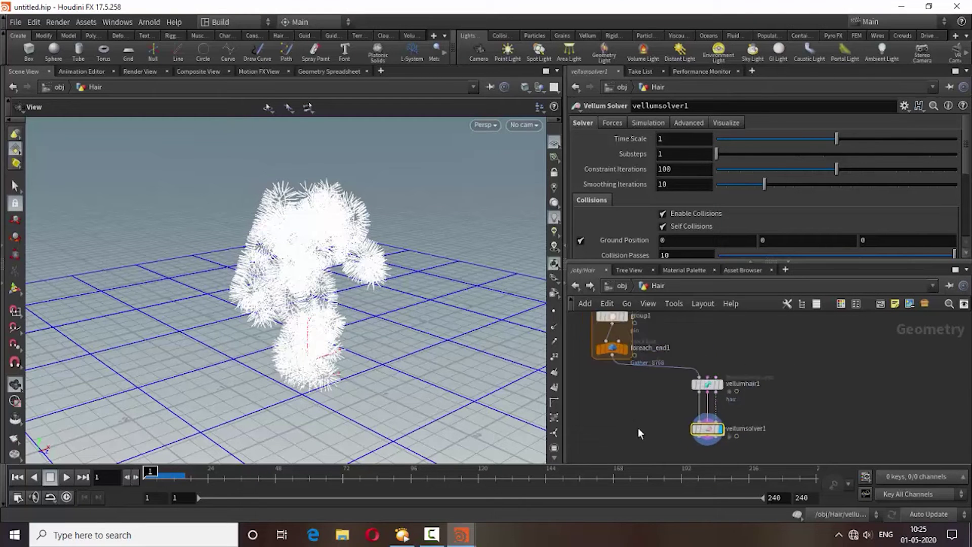
scroll(638, 428, down, 2)
middle_drag(744, 361, 759, 374)
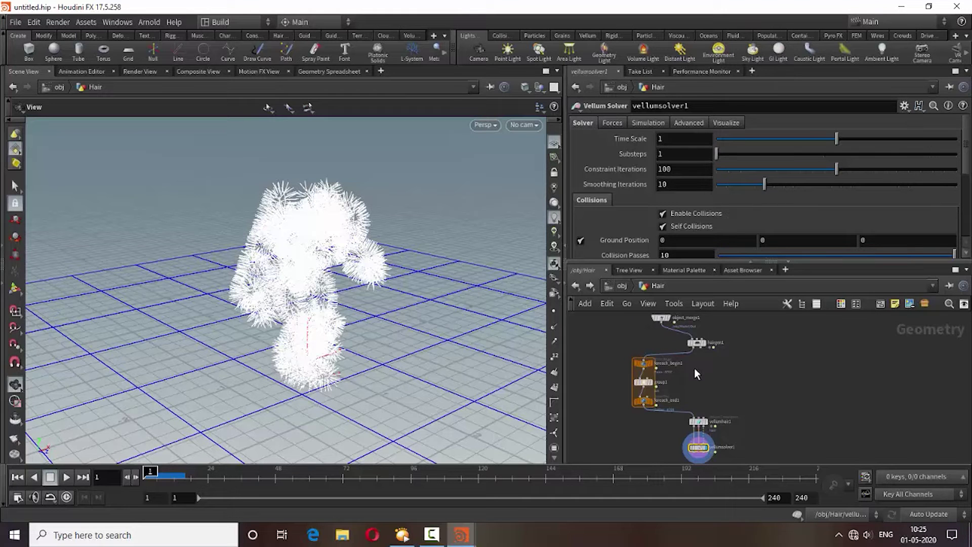
drag(697, 344, 675, 344)
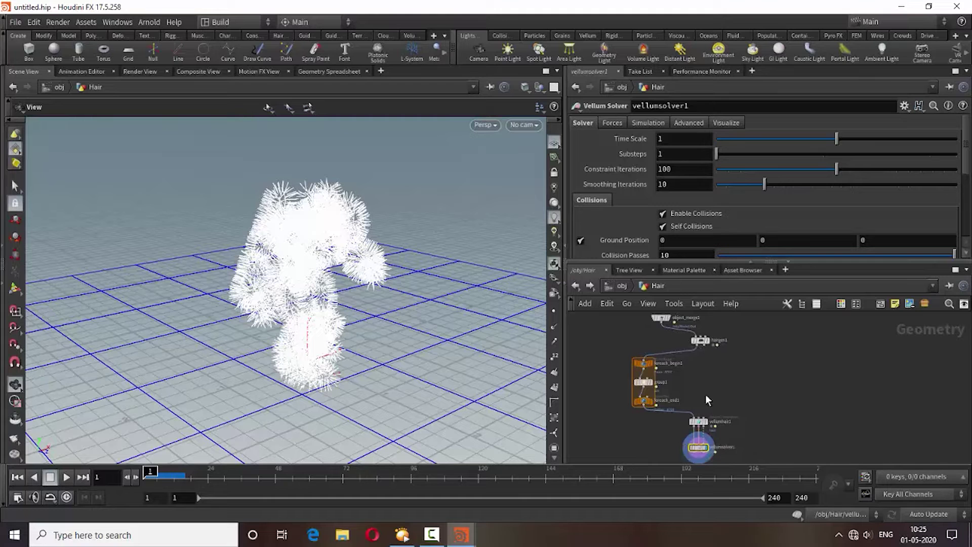
scroll(705, 400, up, 2)
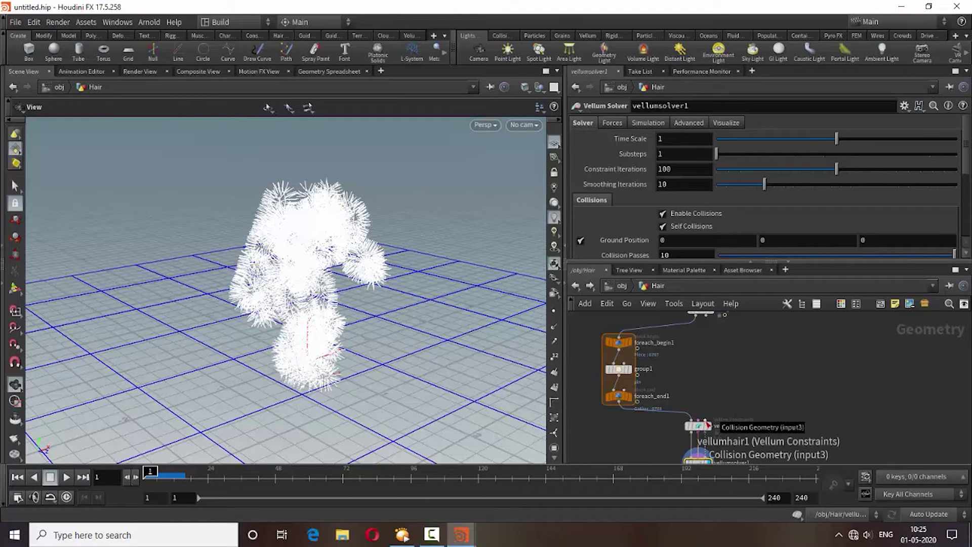
middle_drag(784, 406, 799, 373)
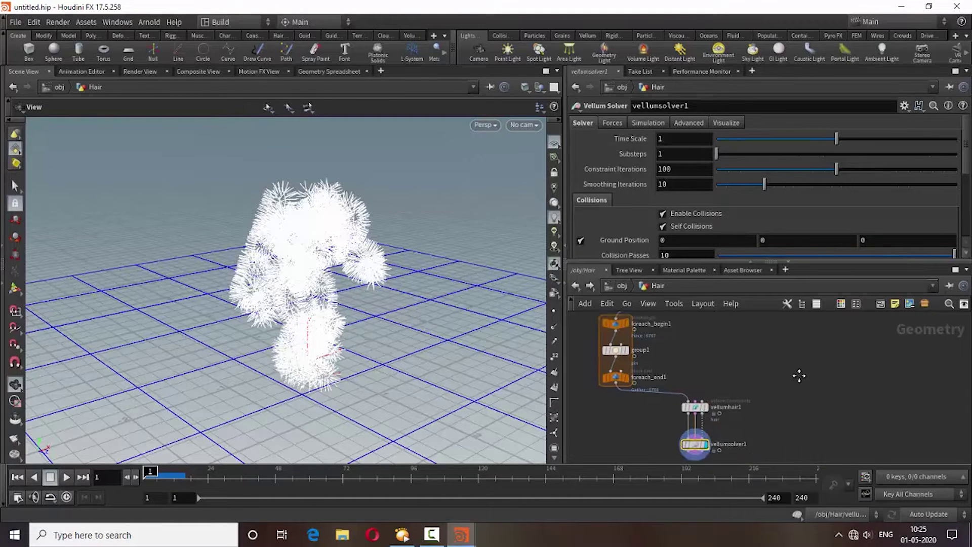
- Pin vellumhair1's hair to the 'pin' group with Match Animation, then play the simulation
click(696, 395)
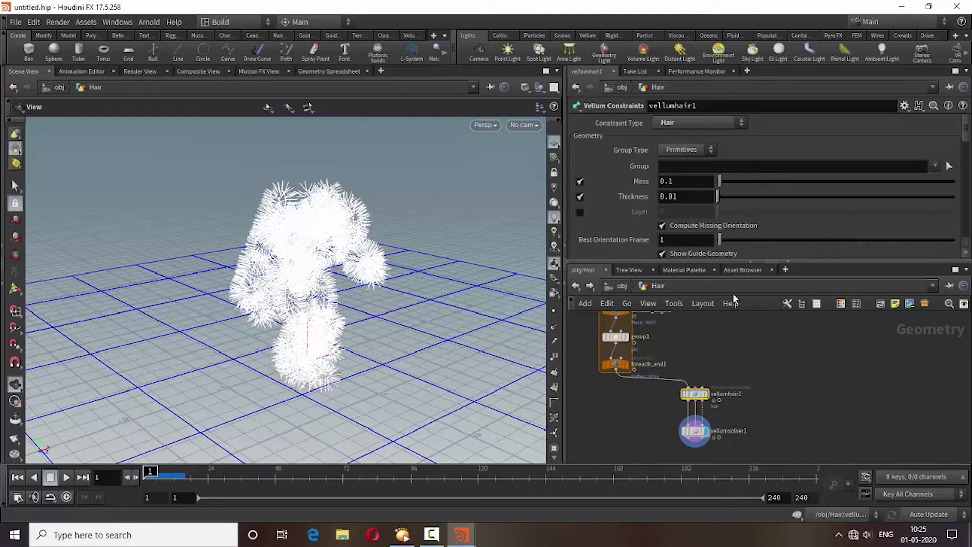
drag(752, 259, 752, 328)
scroll(614, 263, down, 3)
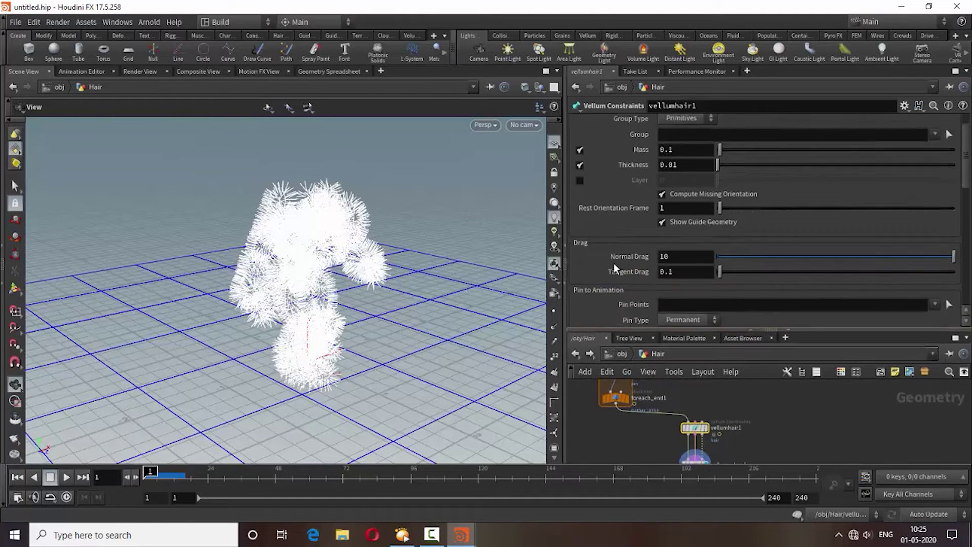
scroll(614, 263, down, 2)
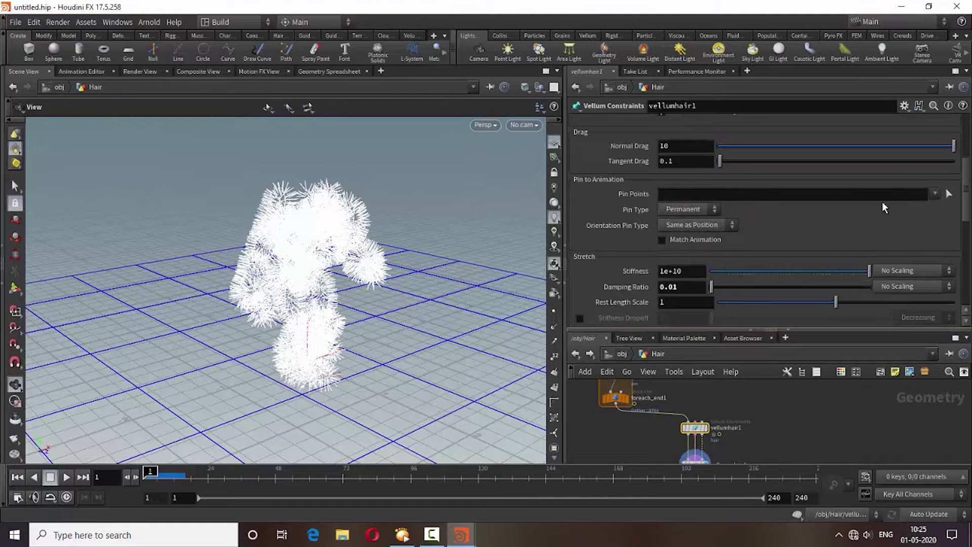
click(939, 208)
click(663, 240)
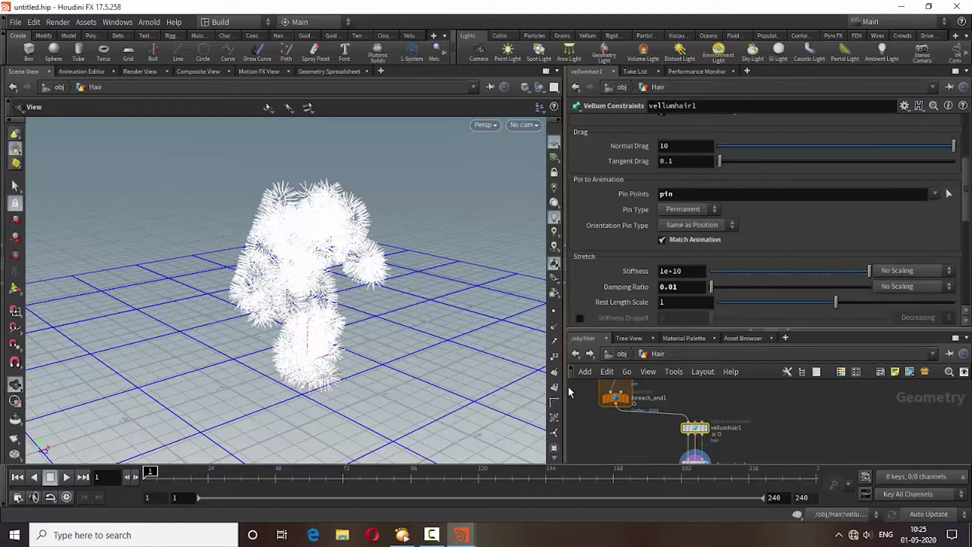
click(66, 477)
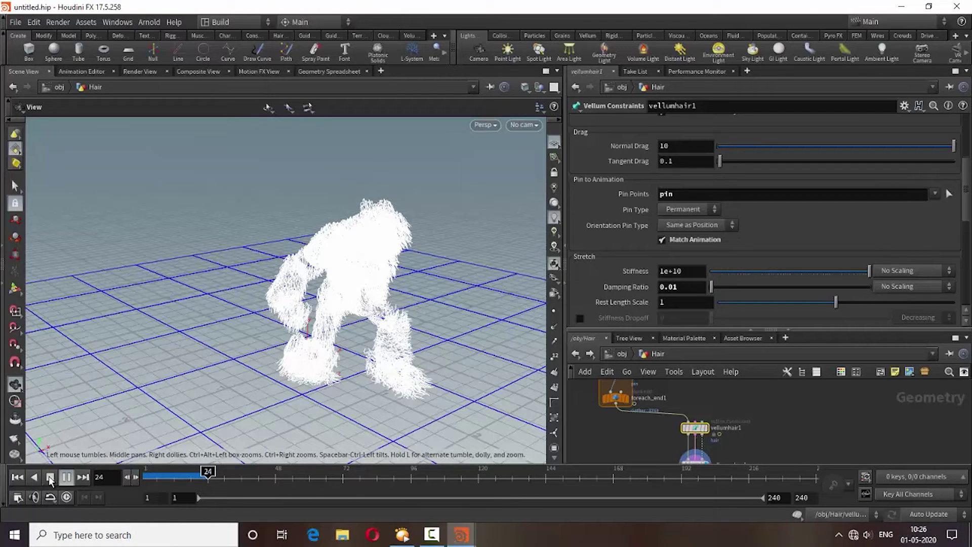
- Stop the pinned simulation, rewind to frame 1, and bring hairgen1 into view
click(49, 477)
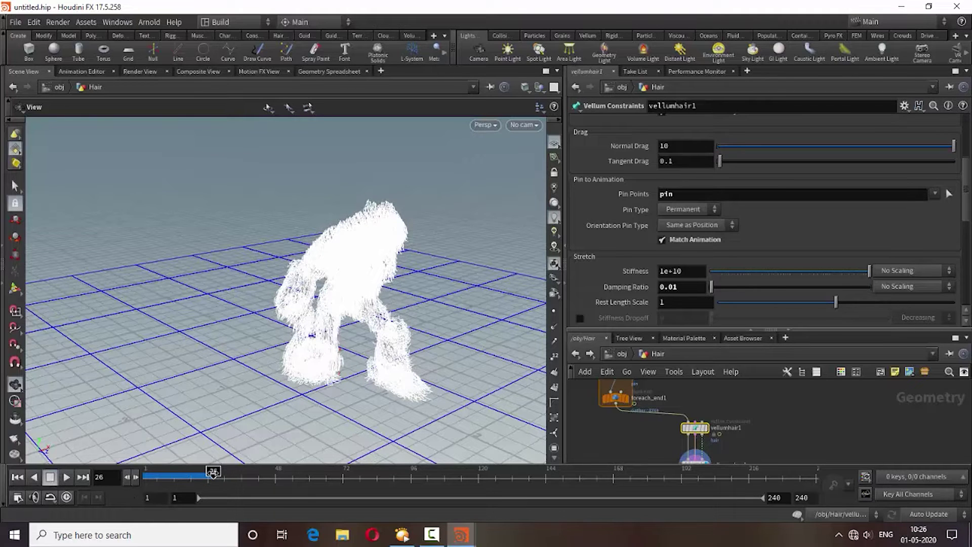
mouse_move(213, 472)
mouse_down()
mouse_move(170, 472)
mouse_move(182, 476)
mouse_up()
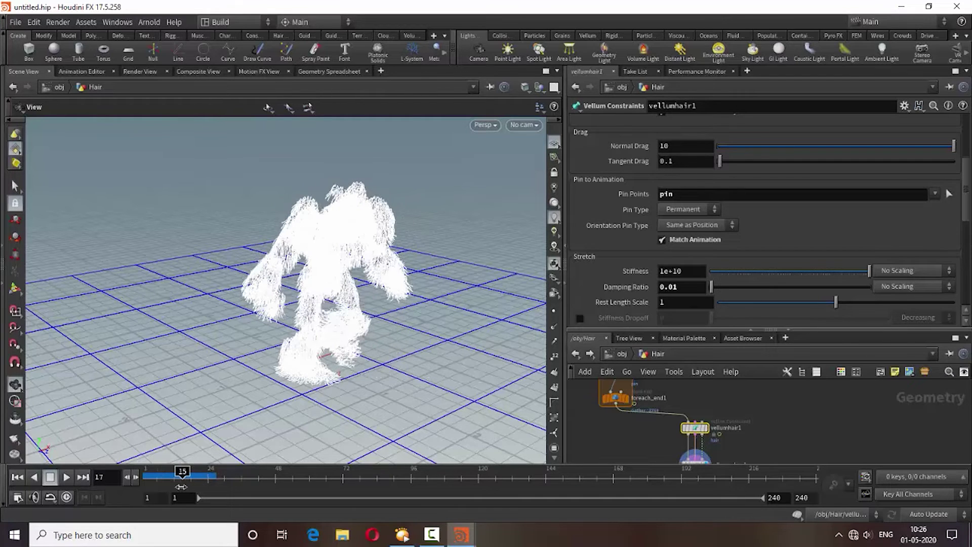
click(17, 477)
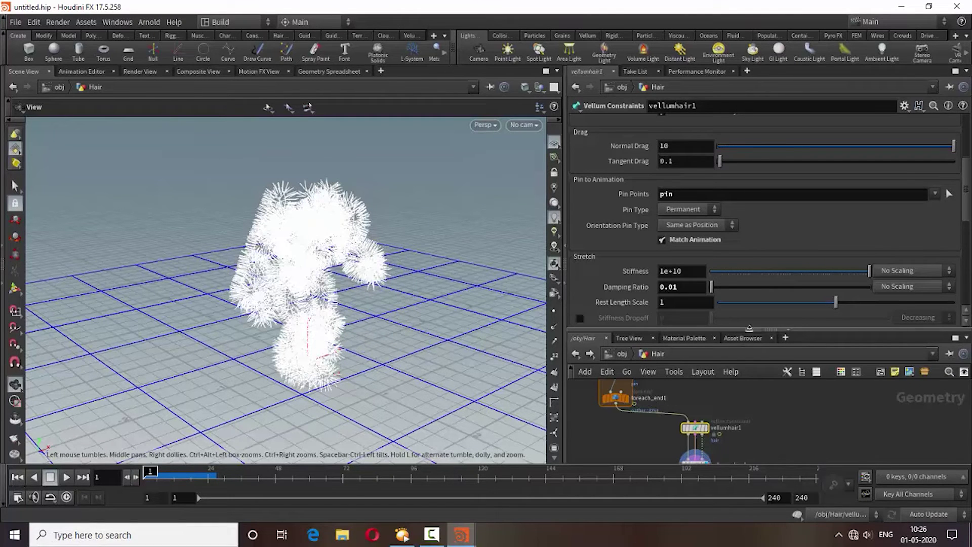
scroll(593, 272, down, 3)
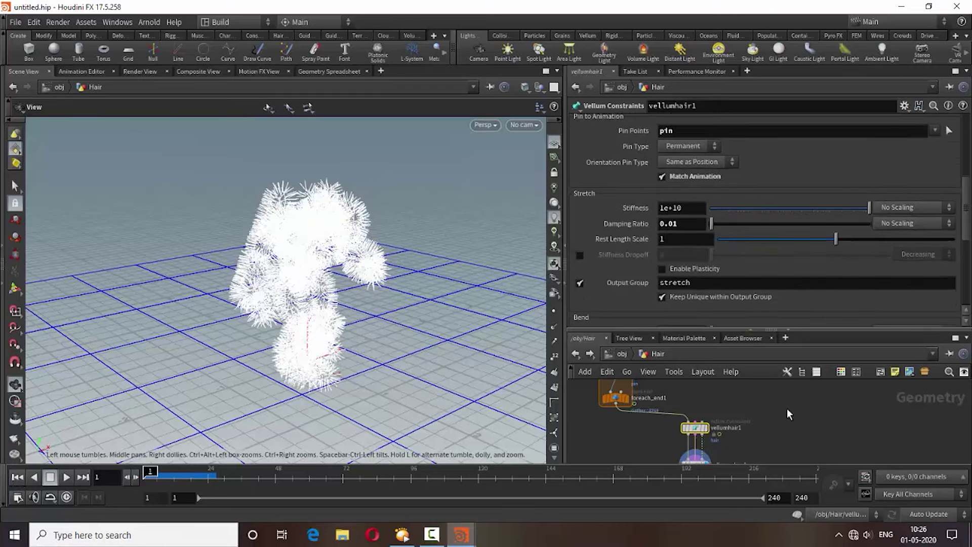
middle_drag(779, 405, 767, 439)
- Change hairgen1's unguided hair Length to 0.4 for longer fur, then resize the network pane
scroll(721, 437, up, 3)
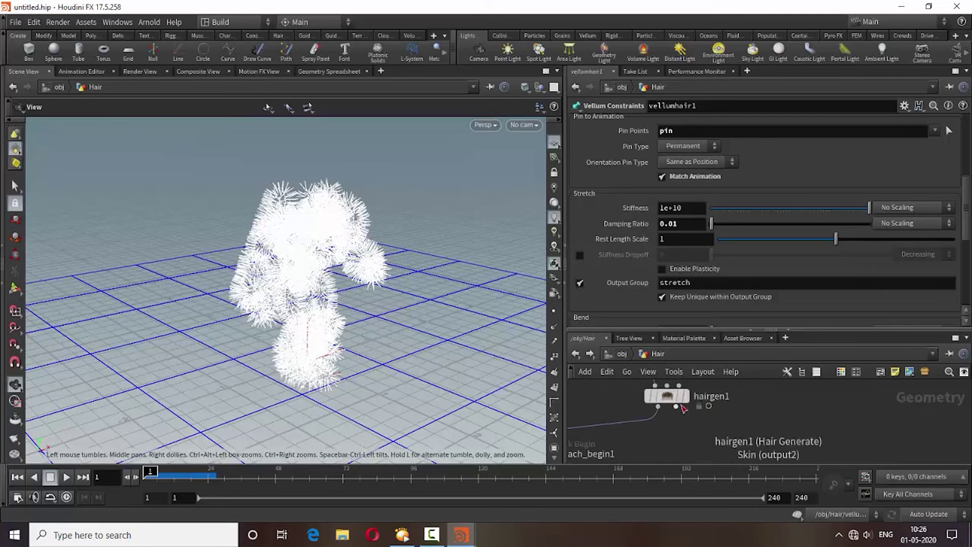
click(681, 396)
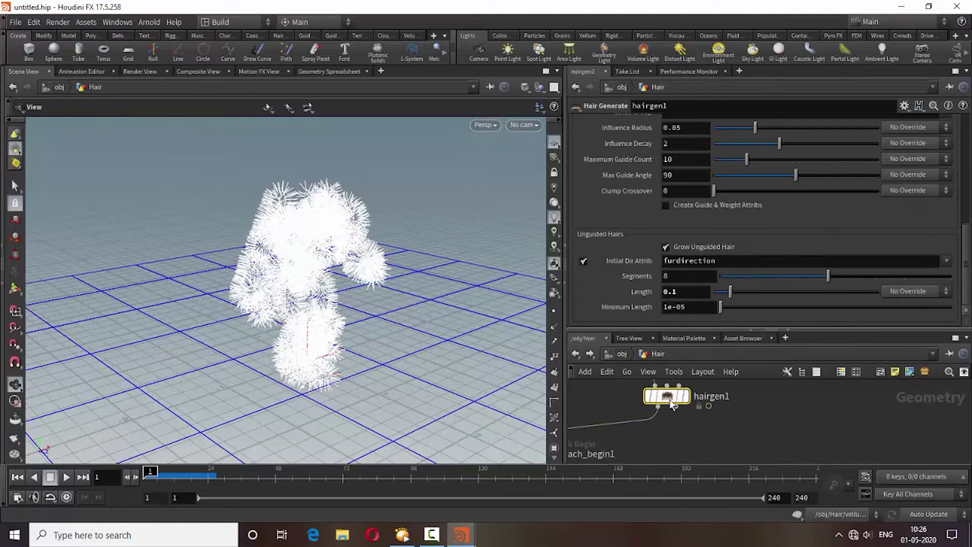
click(686, 292)
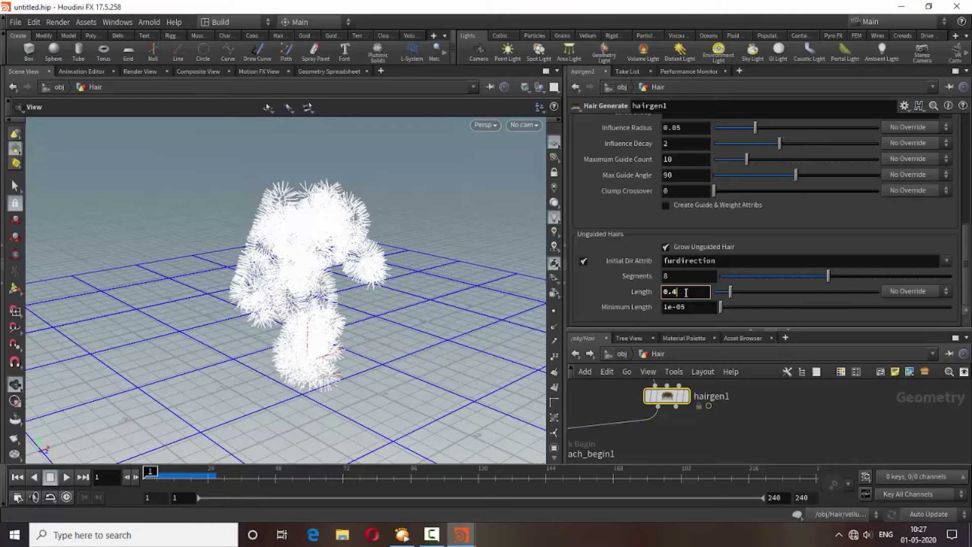
text(0.4)
key(Return)
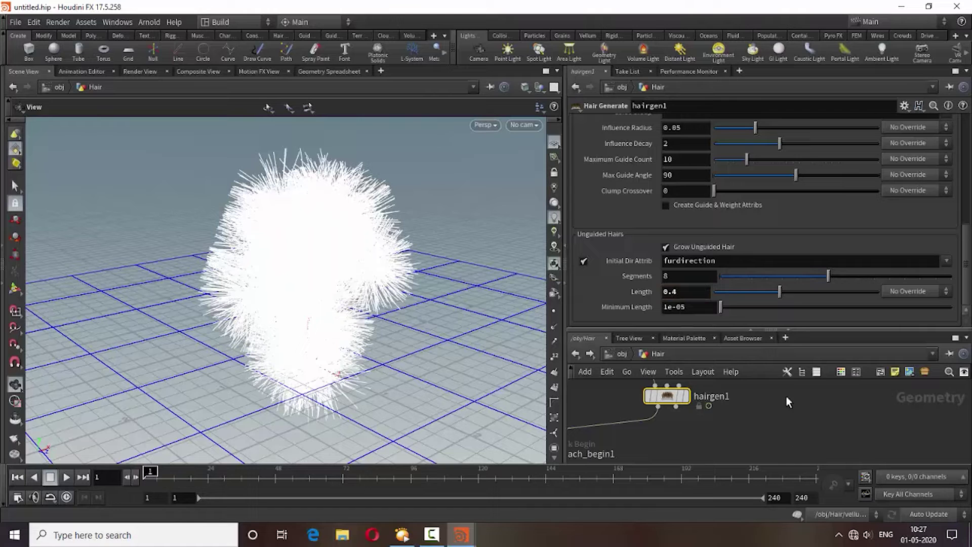
drag(752, 328, 752, 269)
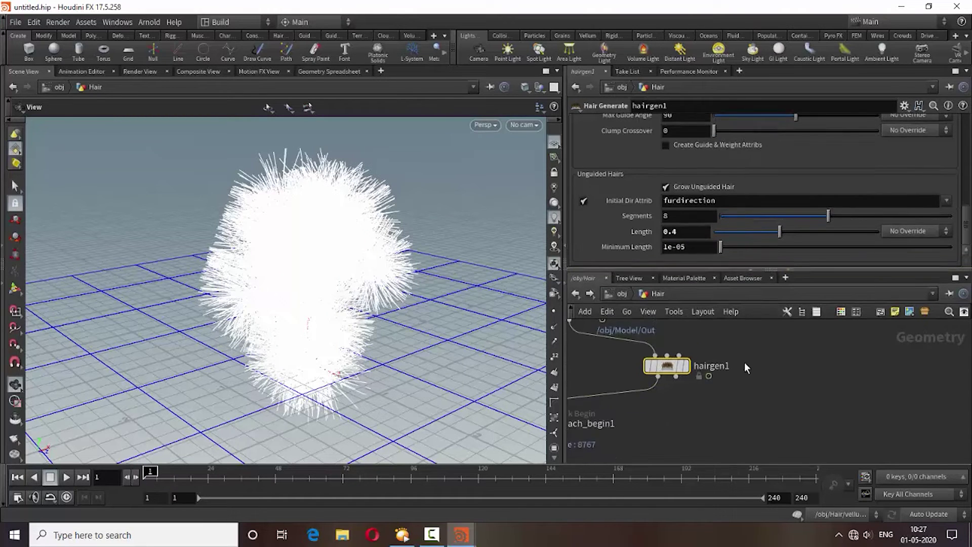
scroll(749, 419, down, 3)
mouse_move(751, 418)
middle_down()
mouse_move(790, 348)
mouse_move(789, 402)
middle_up()
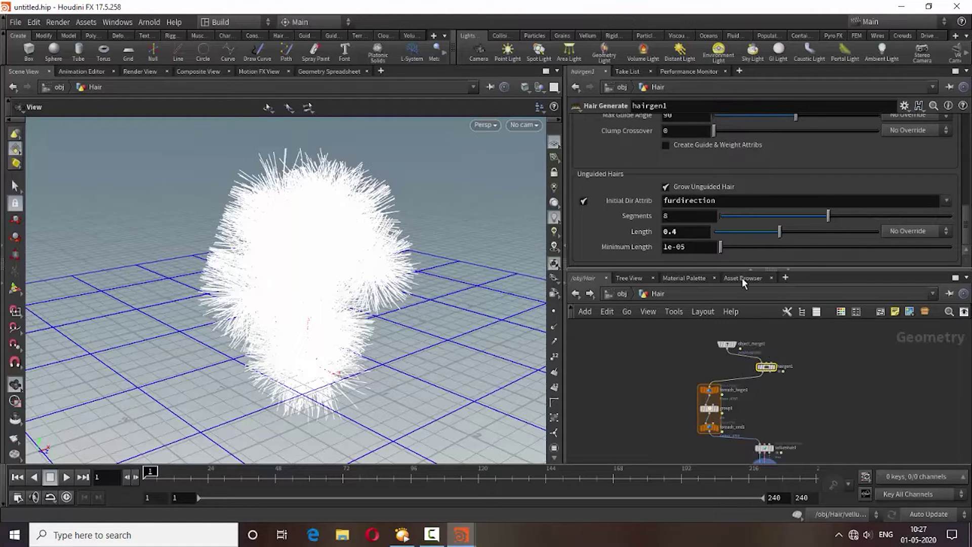
- Tidy object_merge1 and hairgen1, then plug the crag into vellumhair1's third collision input
click(754, 267)
scroll(774, 302, up, 2)
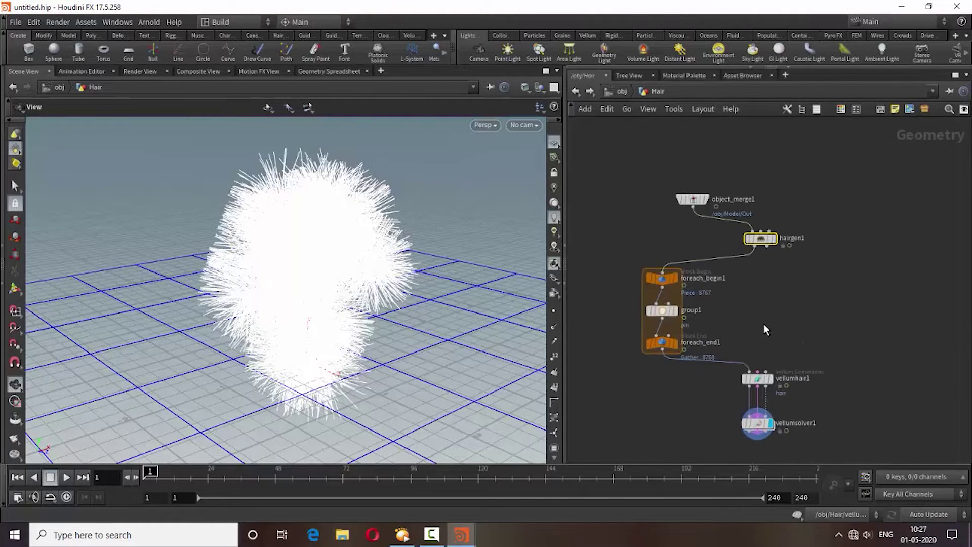
scroll(764, 324, up, 2)
drag(699, 203, 777, 170)
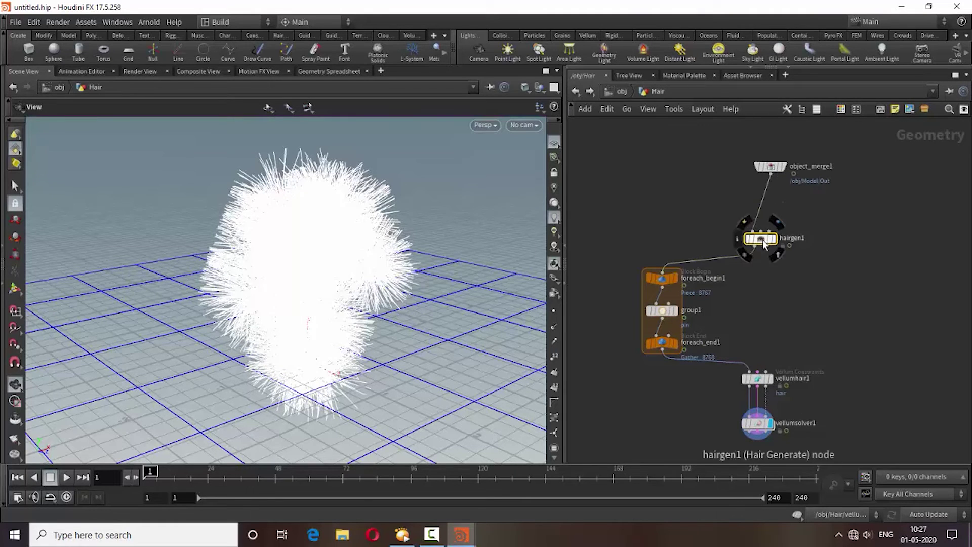
drag(761, 238, 669, 233)
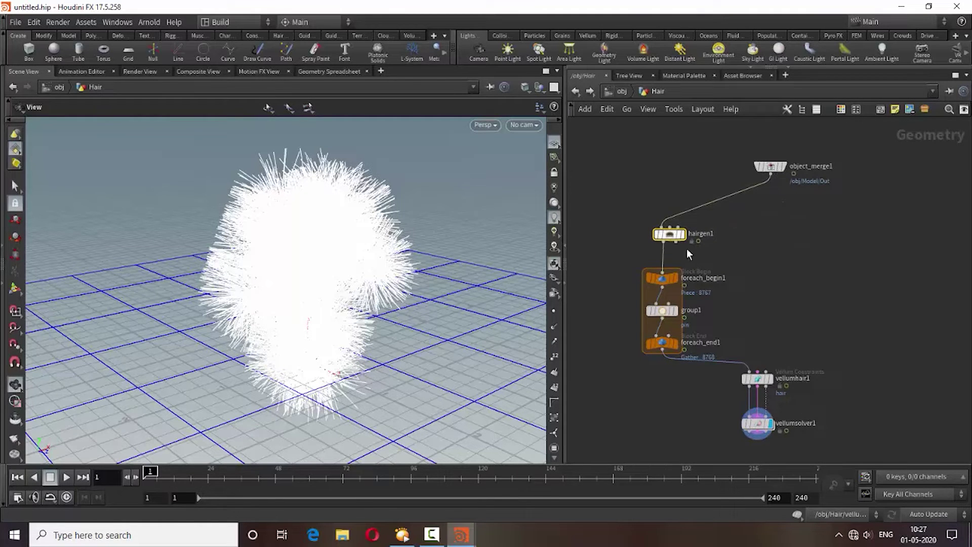
click(767, 369)
middle_drag(813, 411, 790, 350)
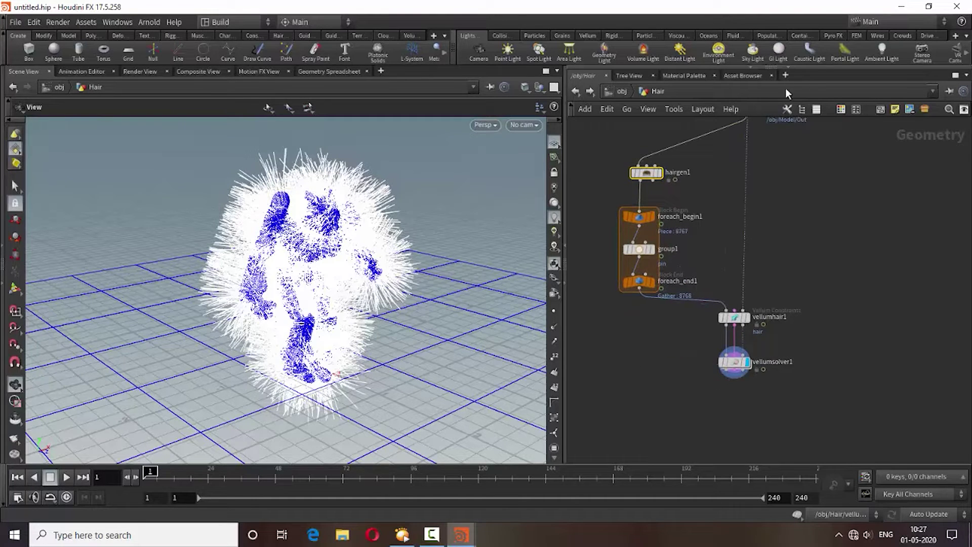
key(ctrl+b)
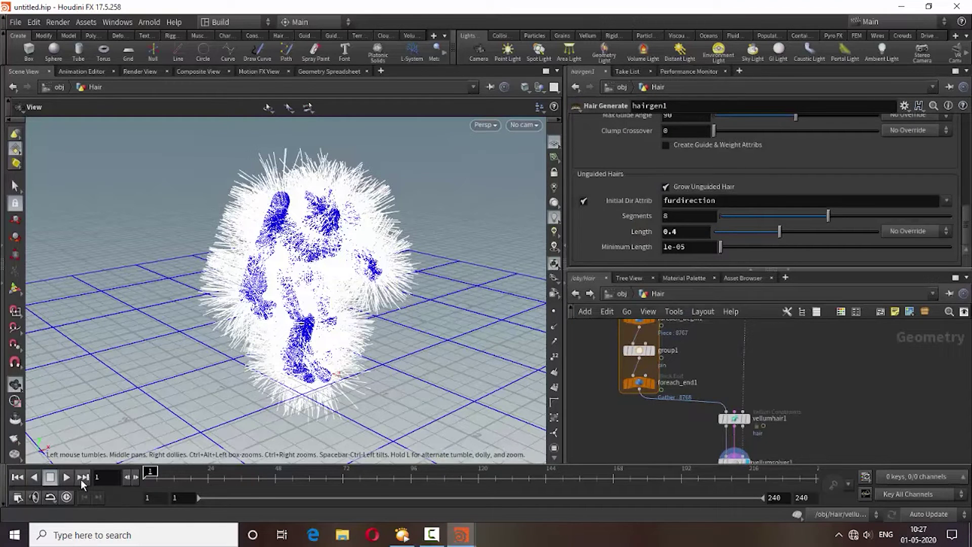
- Run the Vellum fur simulation to about frame 25, scrub around frame 22, then return to frame 1
click(67, 478)
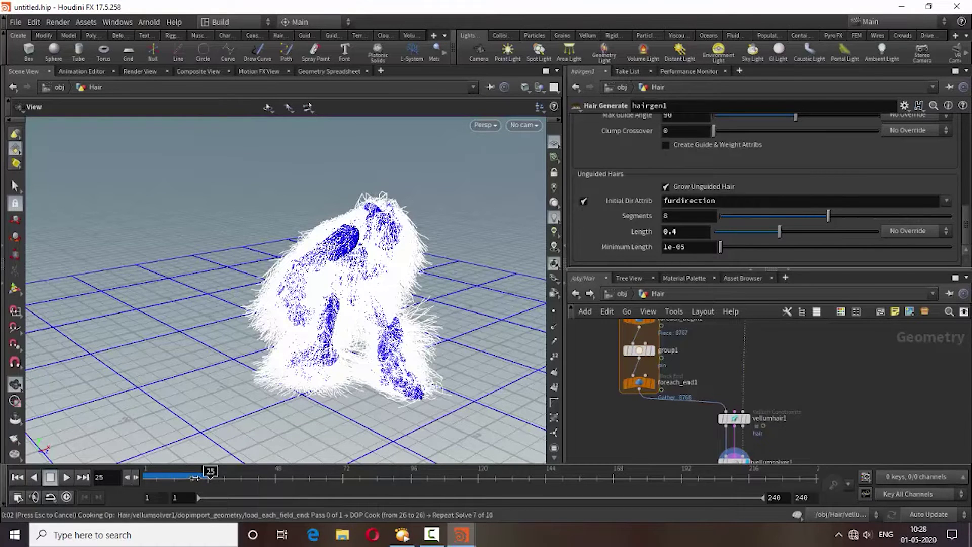
mouse_move(194, 478)
mouse_down()
mouse_move(154, 481)
mouse_move(191, 484)
mouse_up()
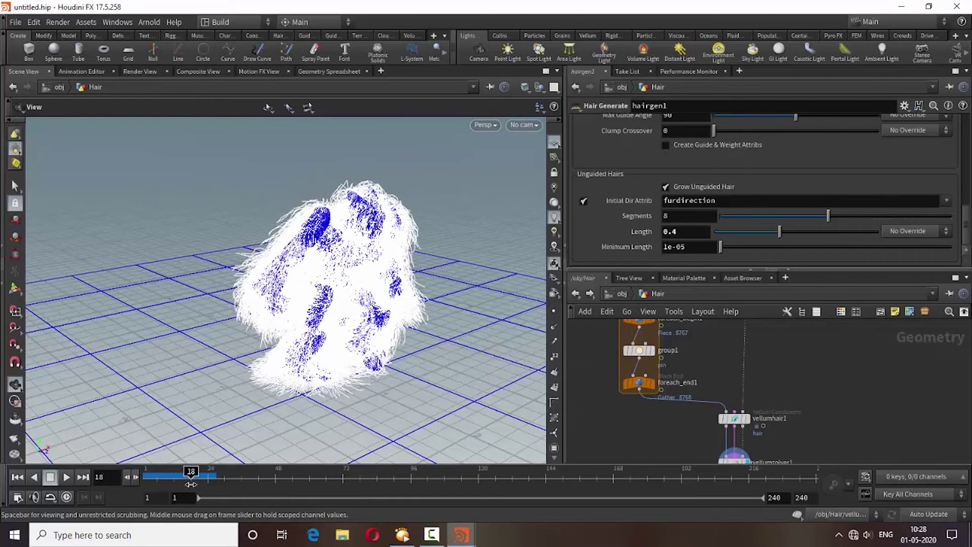
drag(191, 483, 202, 484)
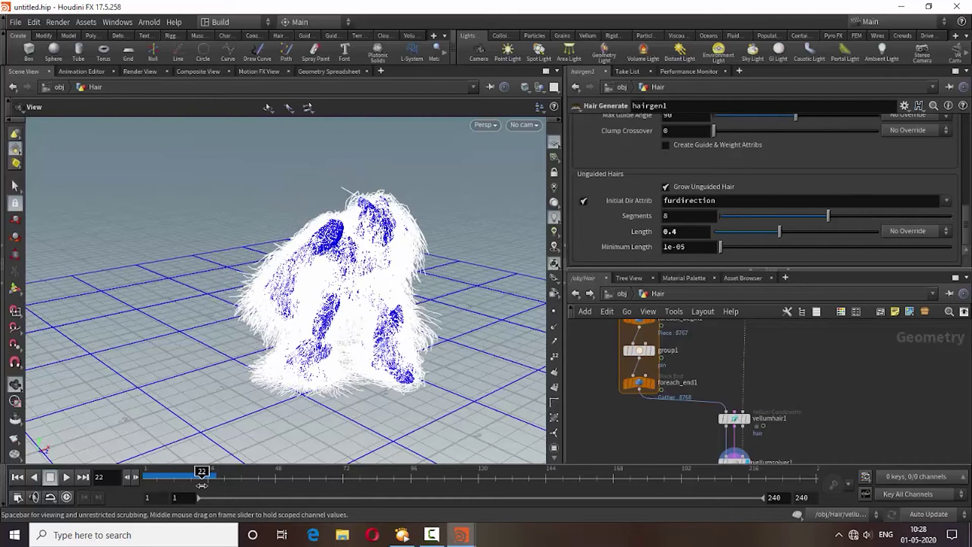
click(17, 477)
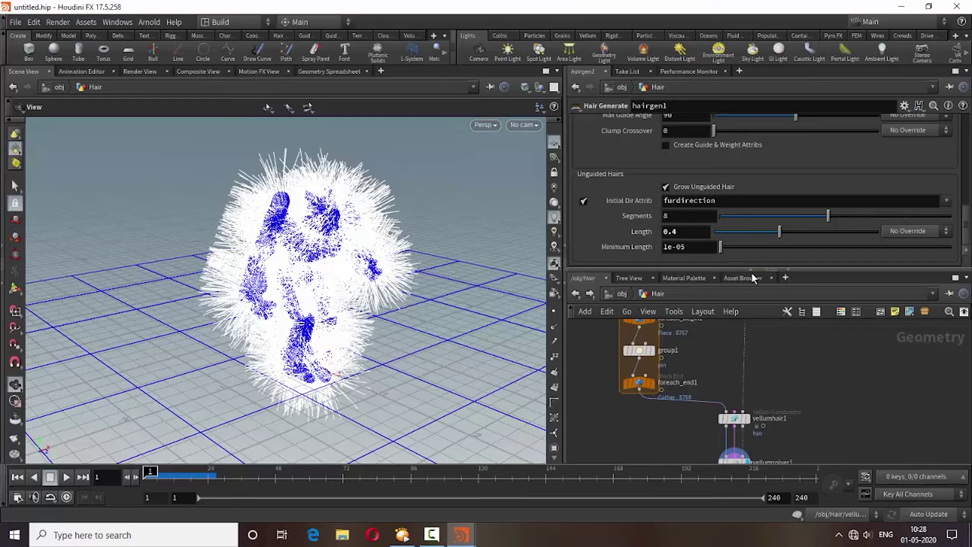
- Frame the Vellum nodes in the network and advance the timeline to frame 15
drag(752, 270, 752, 188)
scroll(822, 387, up, 2)
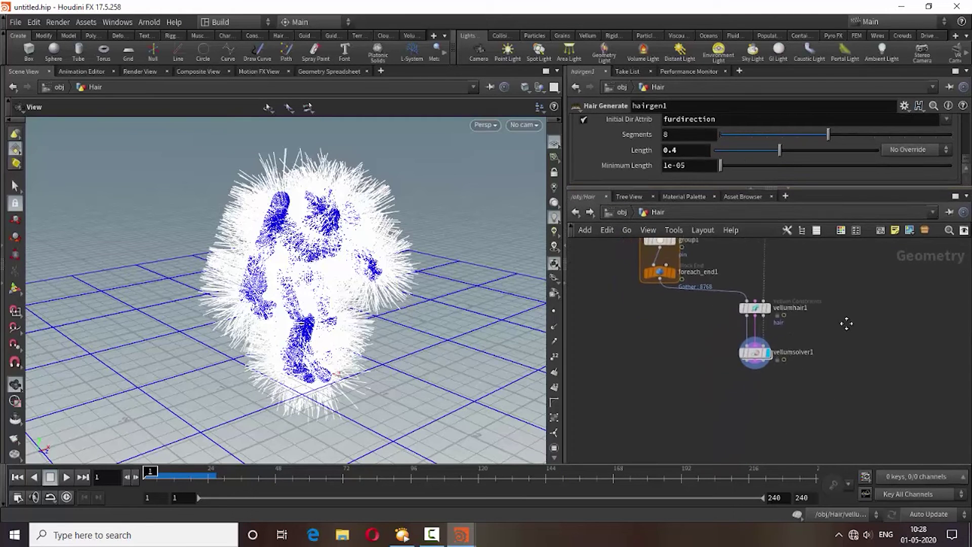
middle_drag(722, 412, 698, 358)
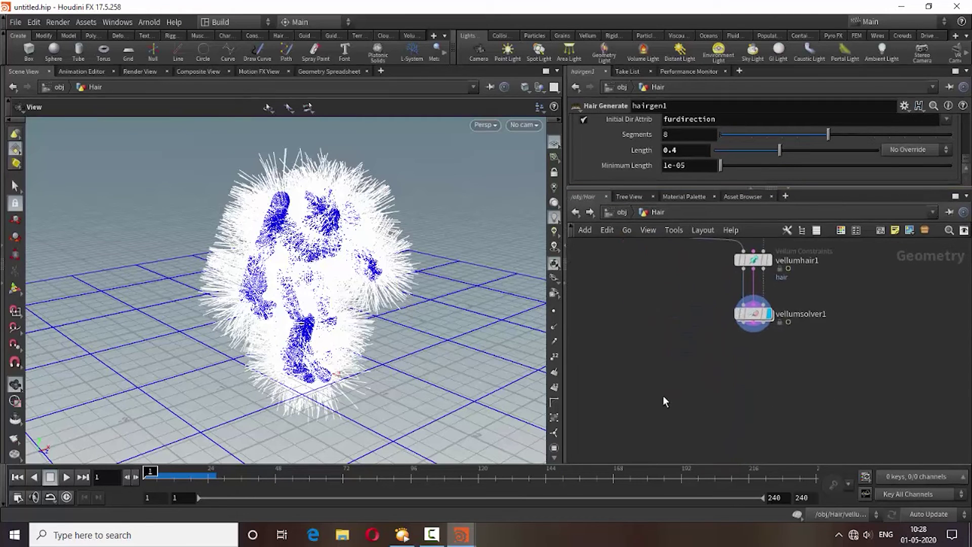
drag(151, 472, 192, 476)
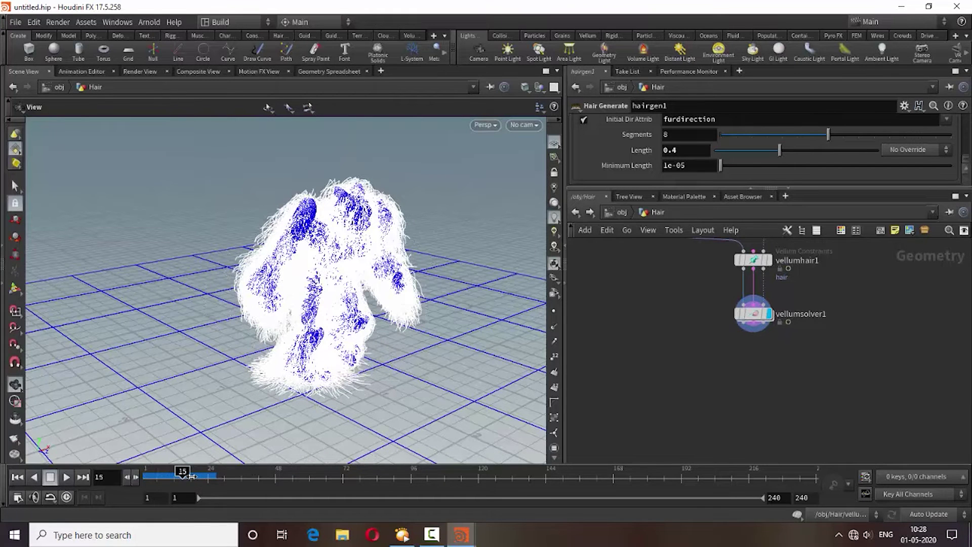
middle_drag(745, 412, 729, 423)
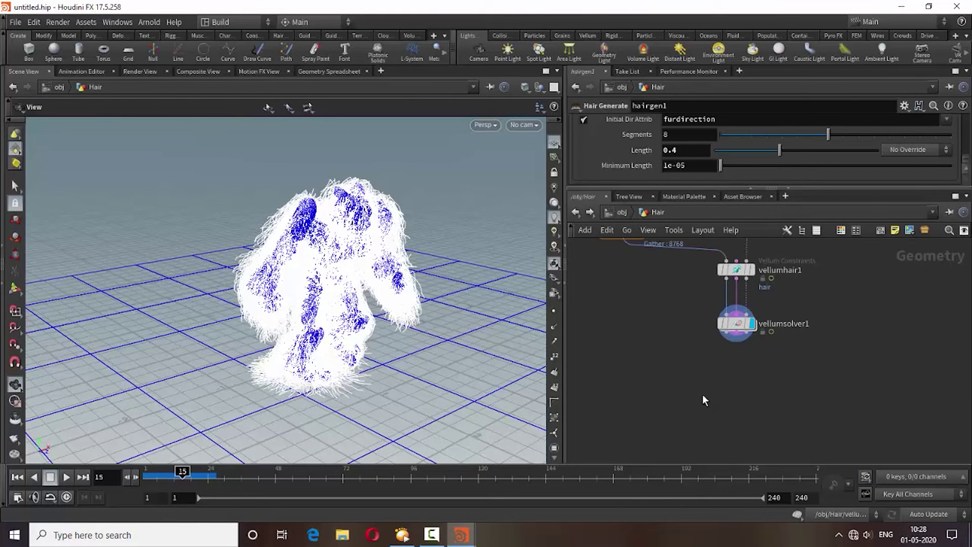
- Add a second Hair Generate node, hairgen2, below the solver and recentre on object_merge1
key(Tab)
text(hair)
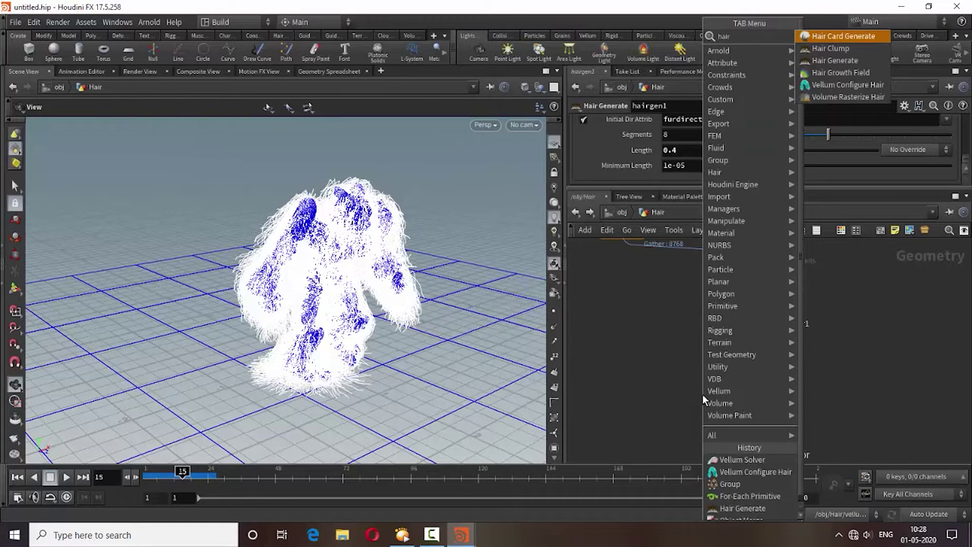
click(847, 60)
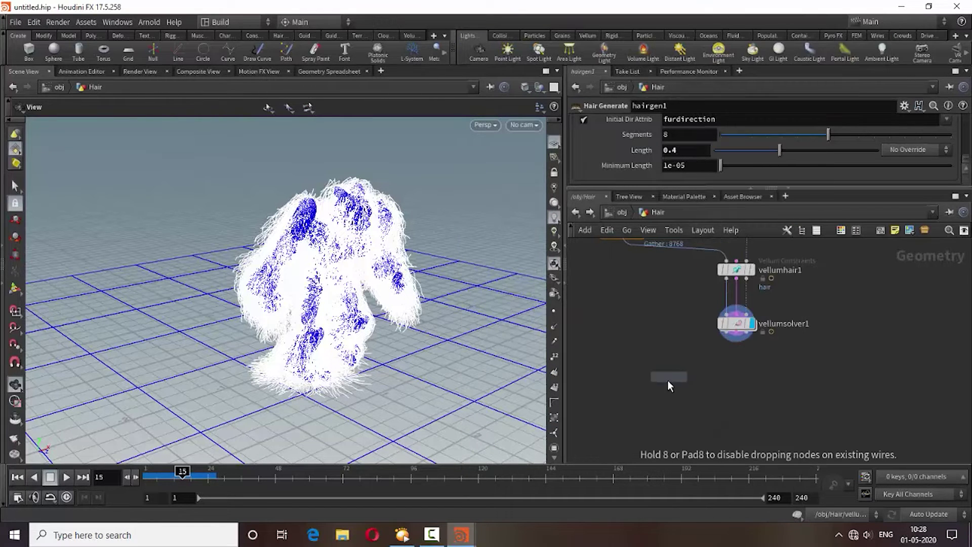
click(641, 387)
scroll(678, 412, down, 3)
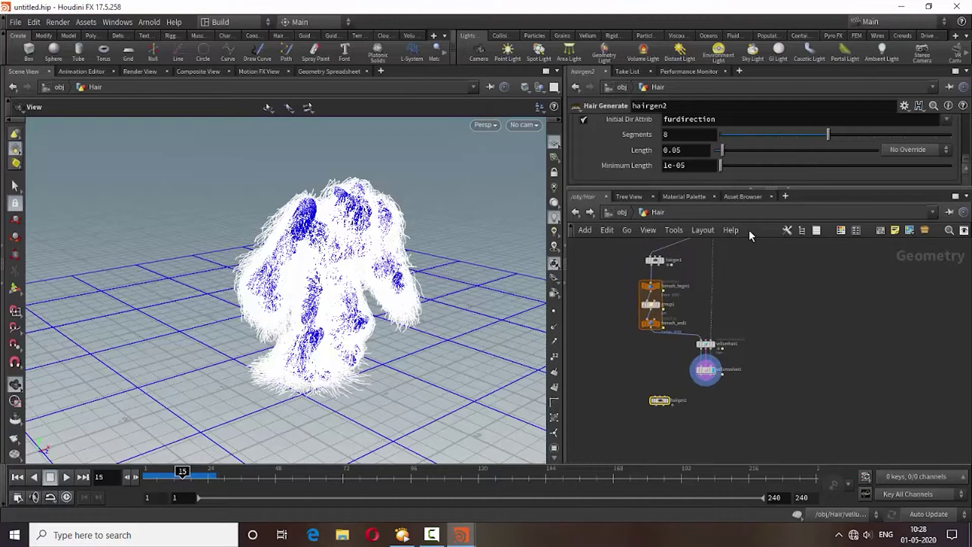
middle_drag(749, 230, 744, 308)
scroll(724, 314, up, 2)
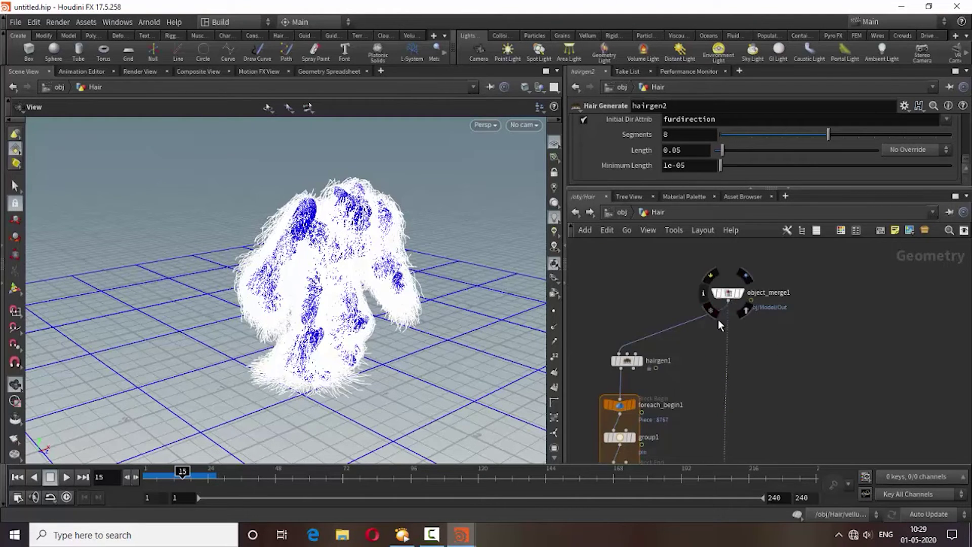
middle_drag(689, 351, 712, 363)
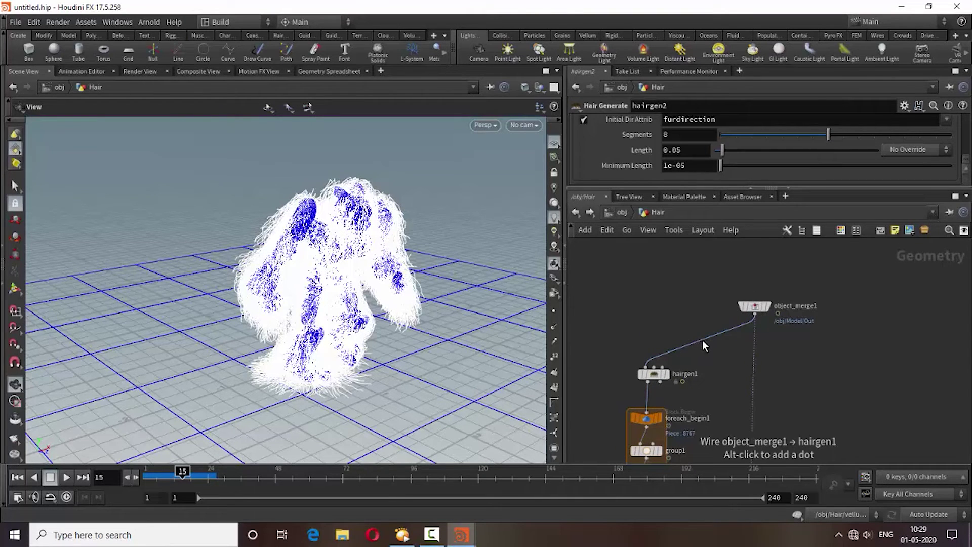
- Add a dot to the object_merge1 wire and route a new wire down from it
alt+drag(688, 340, 688, 330)
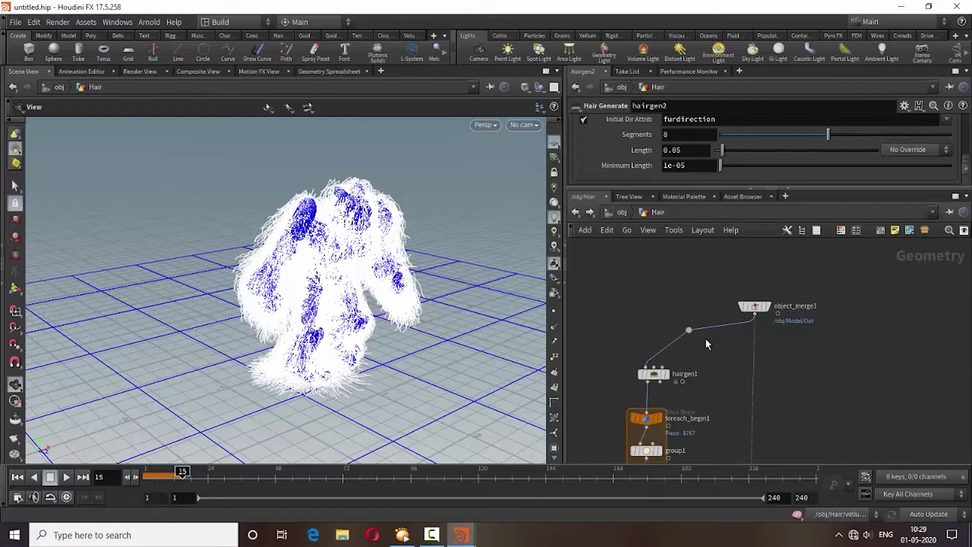
drag(753, 351, 711, 342)
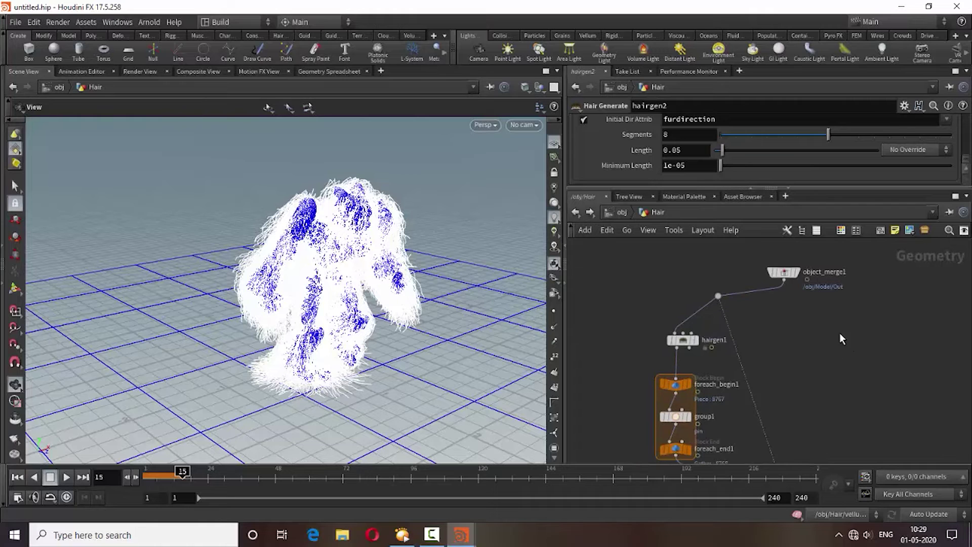
middle_drag(840, 332, 789, 288)
scroll(775, 329, down, 4)
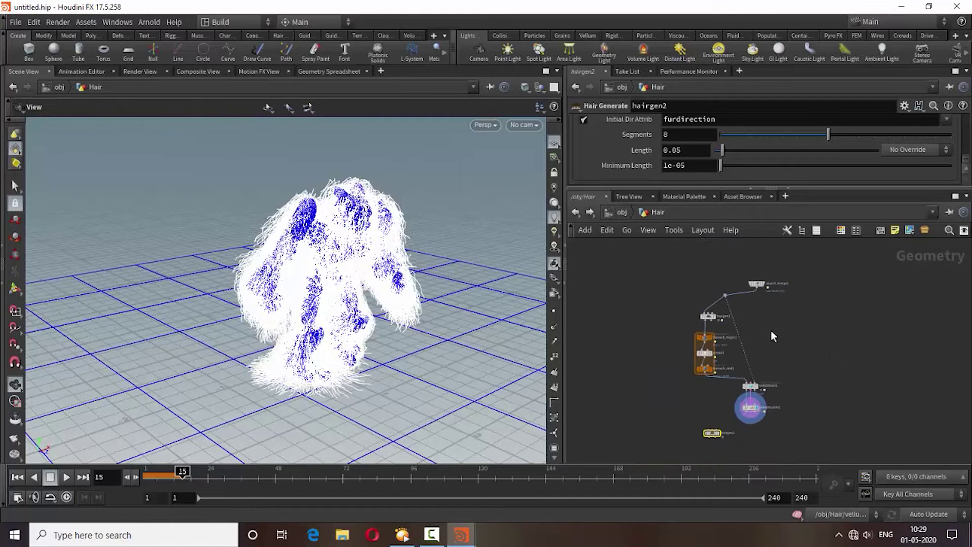
- Move the five Vellum chain nodes right and place object_merge1 above hairgen1
drag(665, 309, 783, 384)
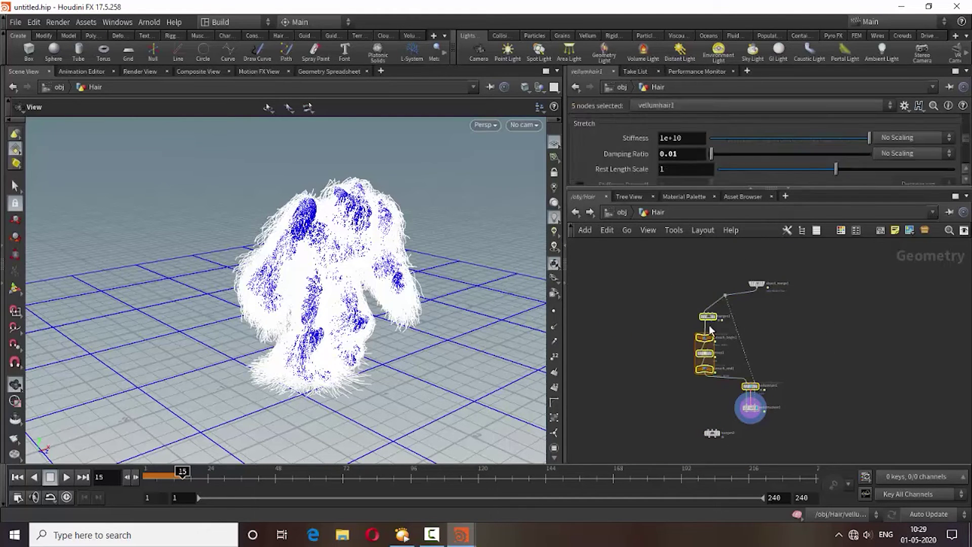
drag(711, 321, 757, 321)
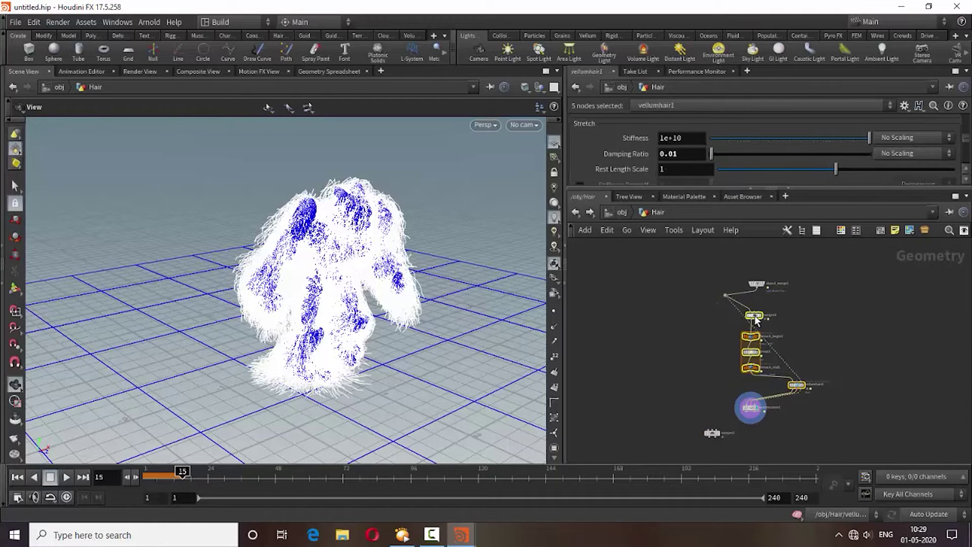
scroll(745, 298, up, 1)
scroll(744, 298, up, 3)
drag(771, 278, 702, 293)
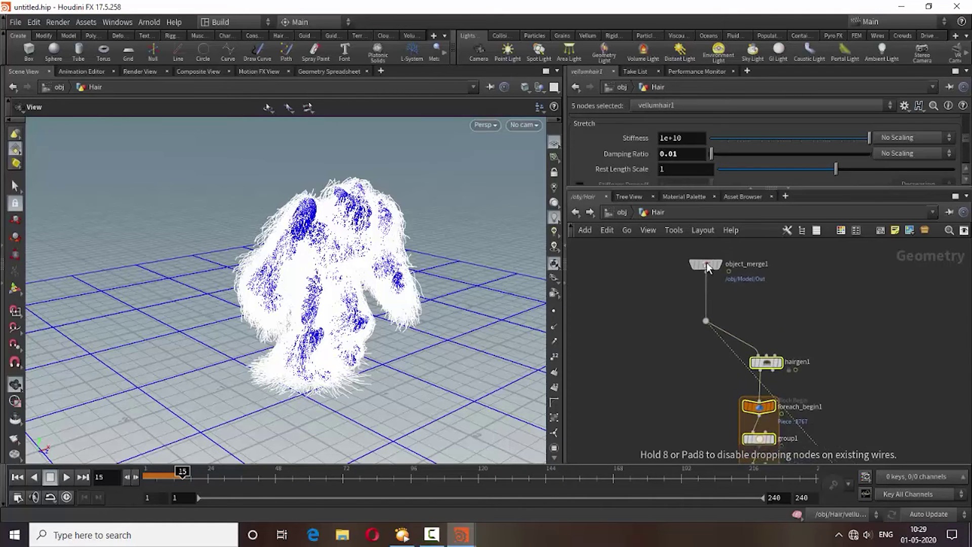
scroll(693, 296, down, 2)
scroll(691, 284, down, 2)
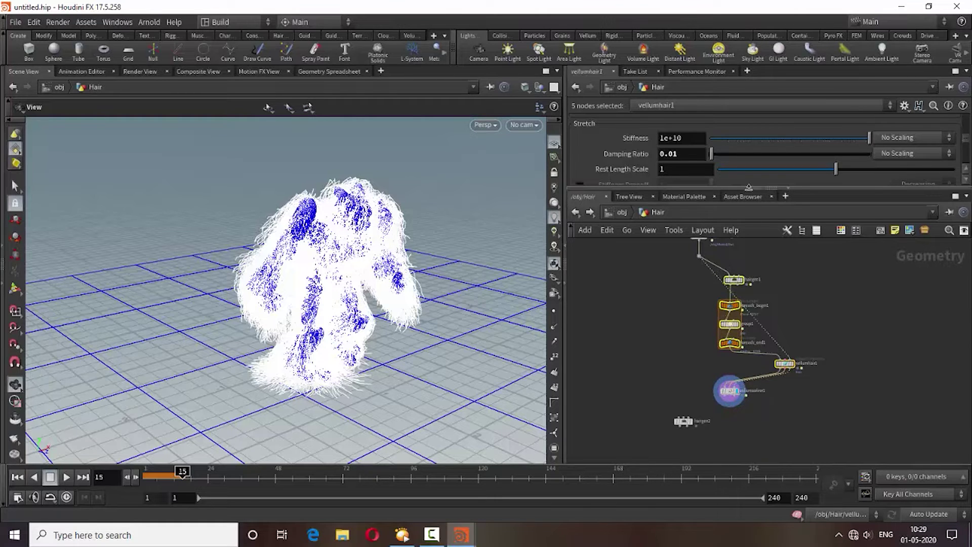
click(748, 186)
scroll(697, 348, up, 2)
scroll(694, 278, up, 2)
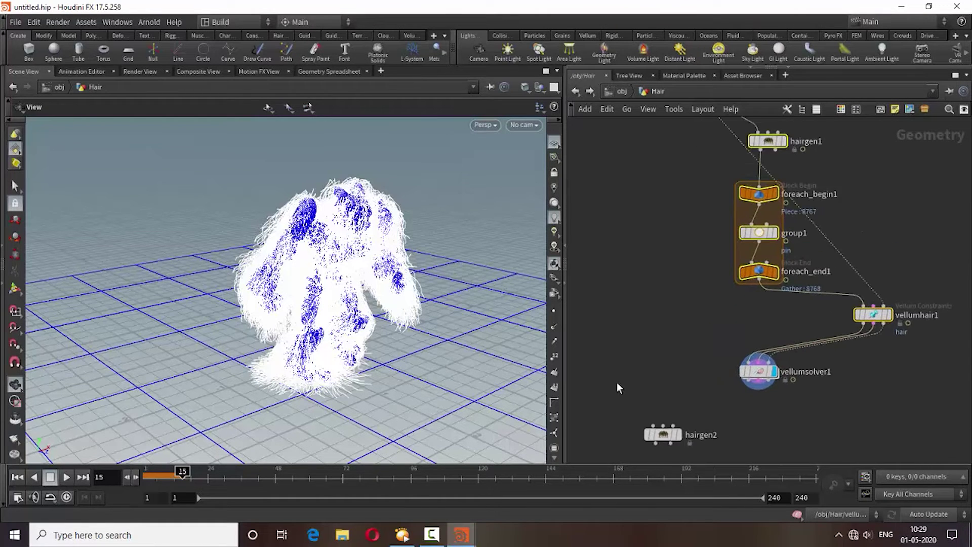
scroll(626, 351, down, 3)
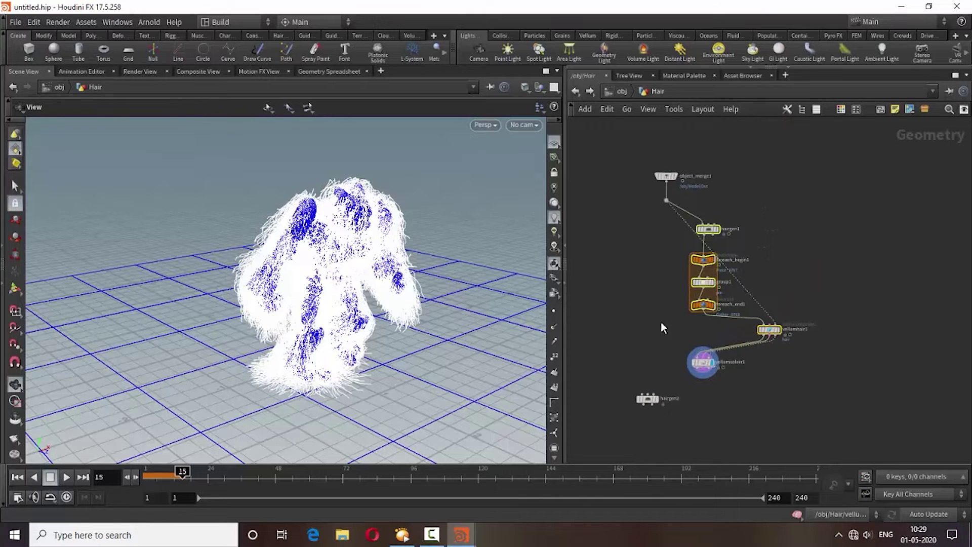
scroll(668, 215, up, 1)
- Wire hairgen2's first input to the crag wire dot and its middle input to vellumsolver1
click(665, 199)
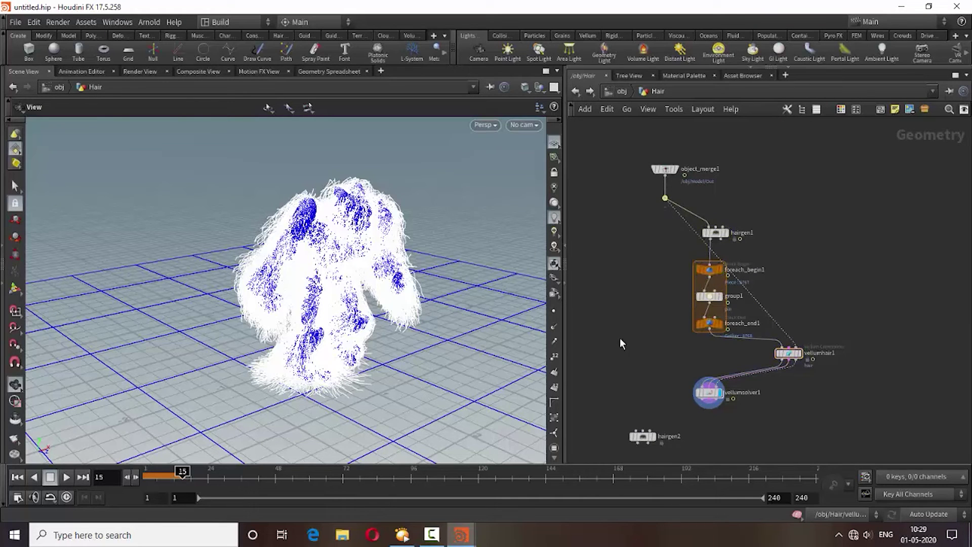
click(638, 430)
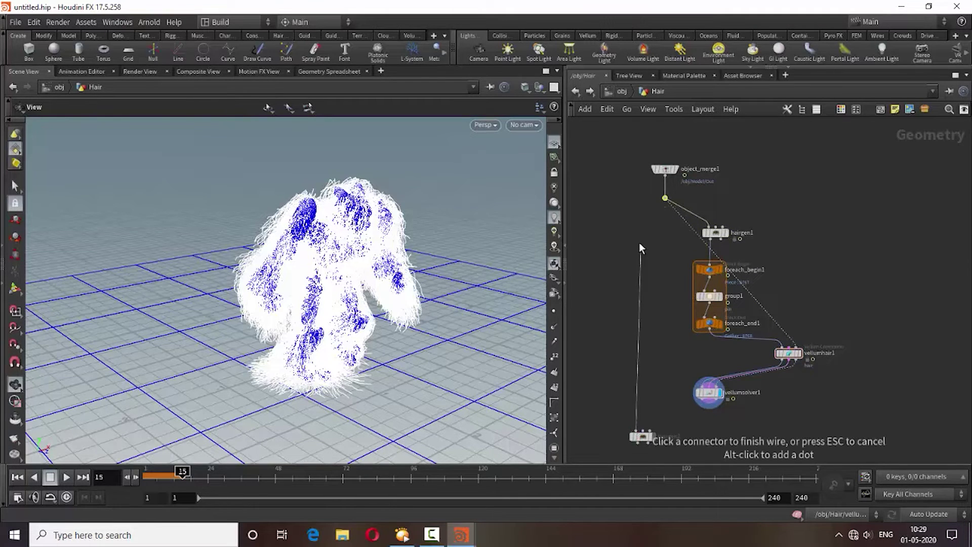
click(655, 205)
scroll(660, 266, up, 1)
scroll(702, 328, up, 3)
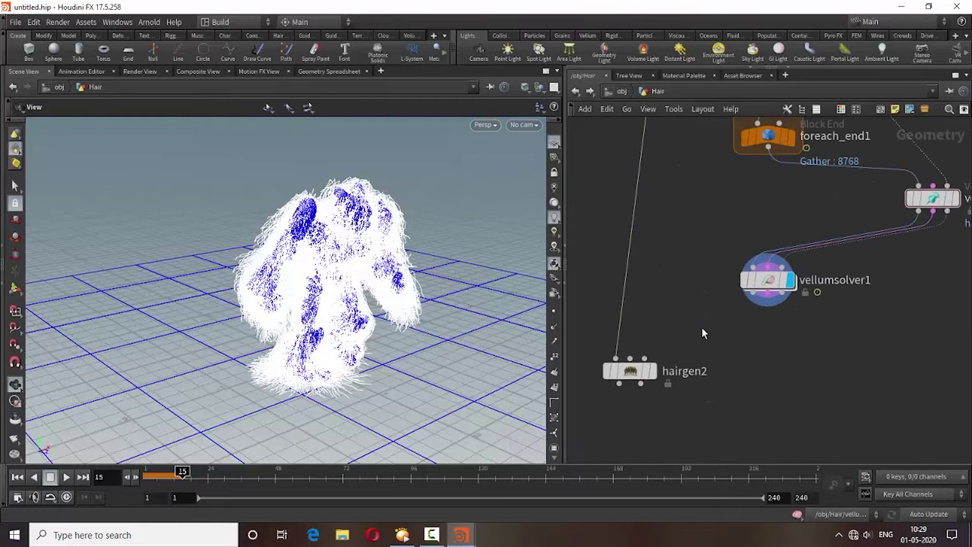
click(753, 299)
click(630, 358)
scroll(659, 405, up, 1)
click(649, 364)
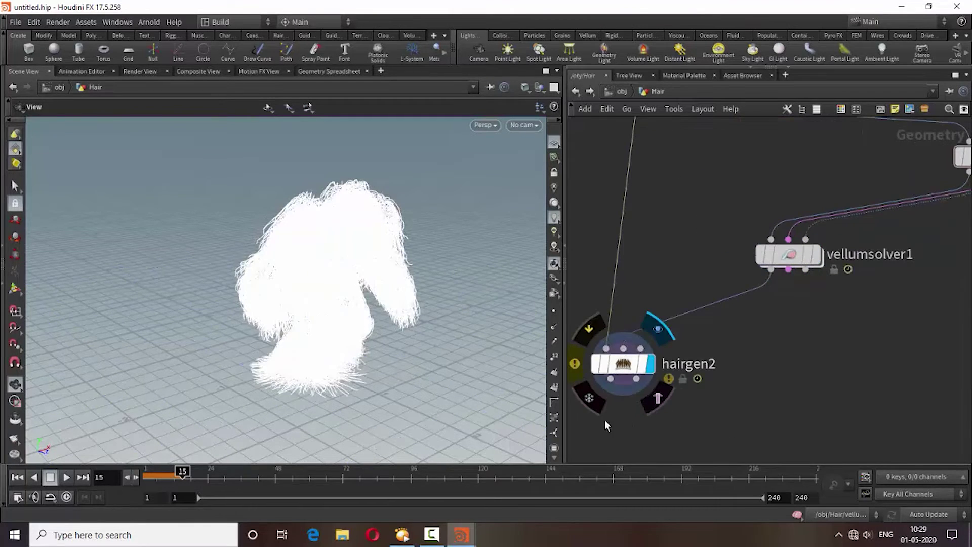
drag(624, 364, 624, 366)
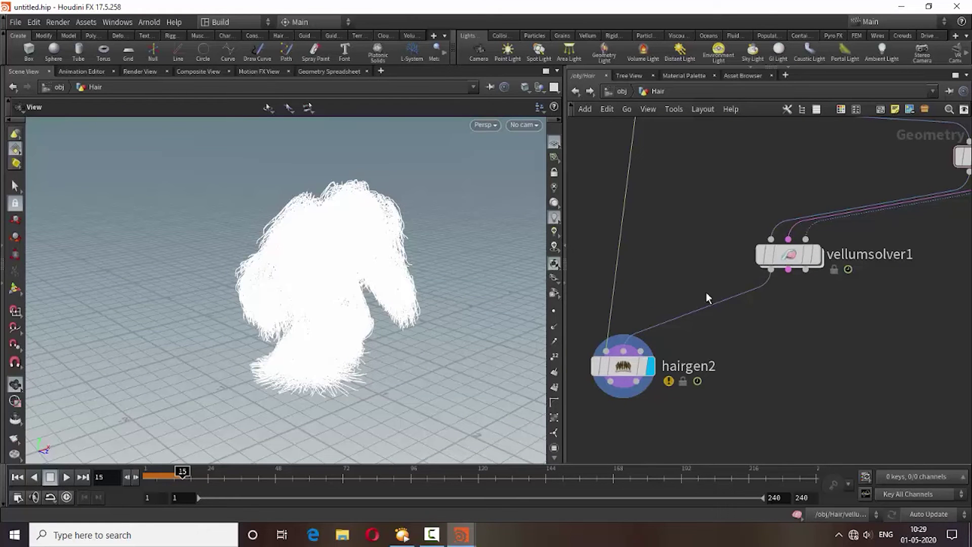
click(790, 71)
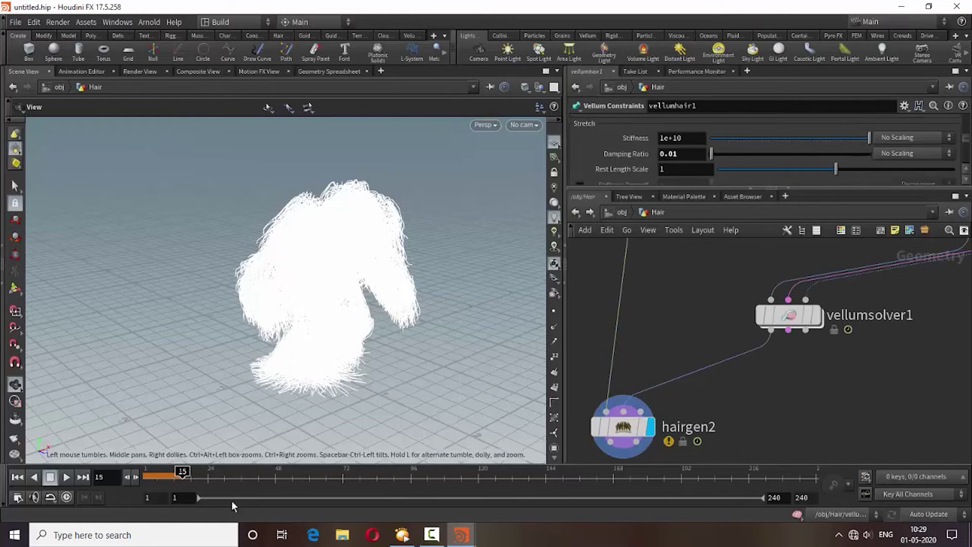
click(18, 478)
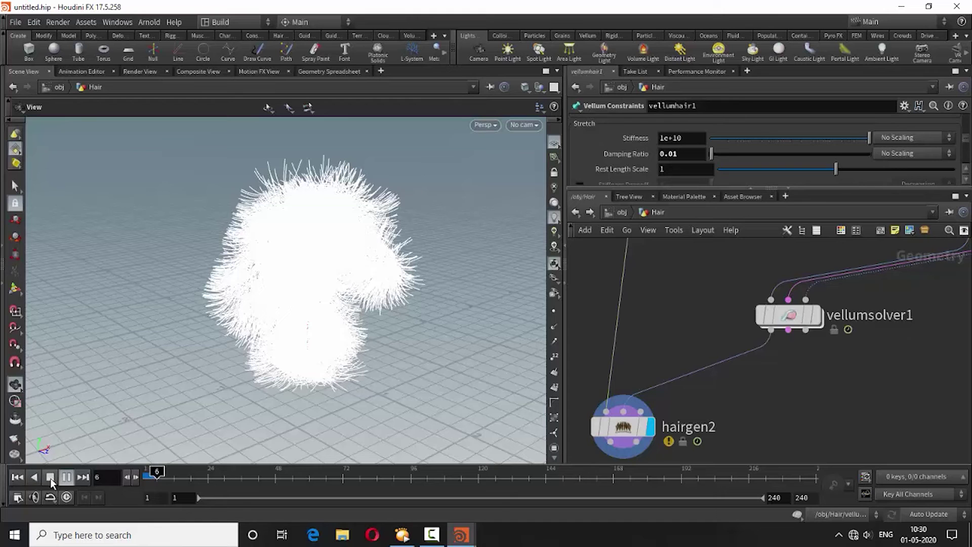
click(50, 479)
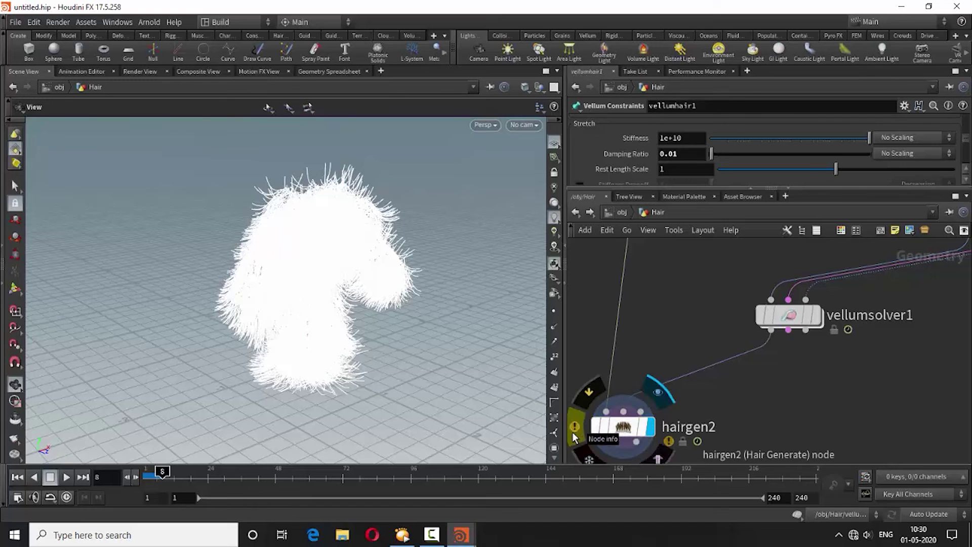
click(574, 435)
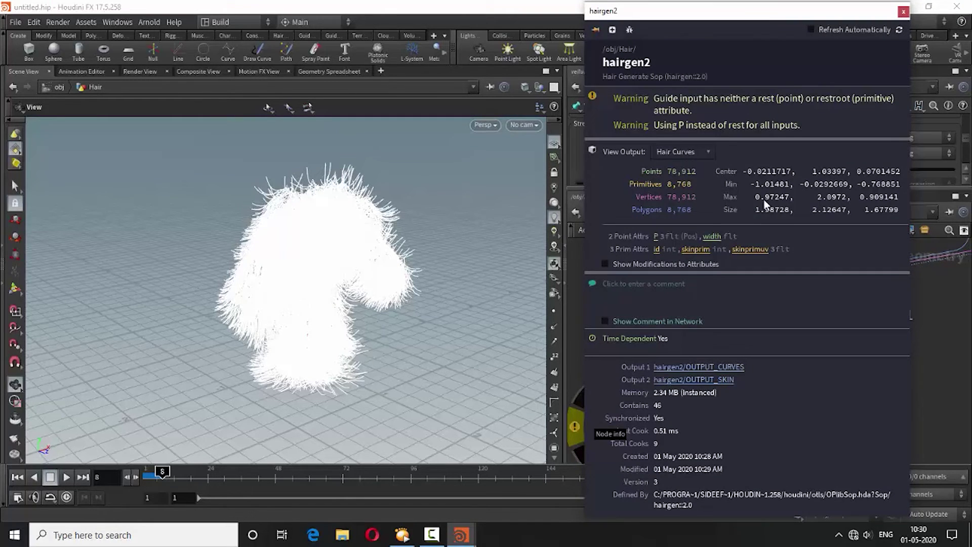
click(903, 12)
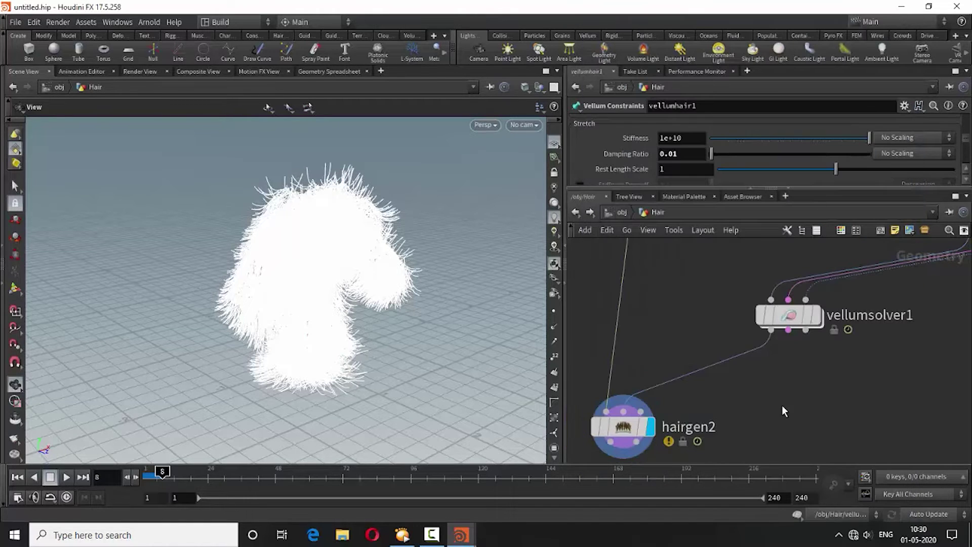
- Insert a Rest Position node, rest1, on the wire between hairgen2 and vellumsolver1, and rewind to frame 1
key(Tab)
text(r)
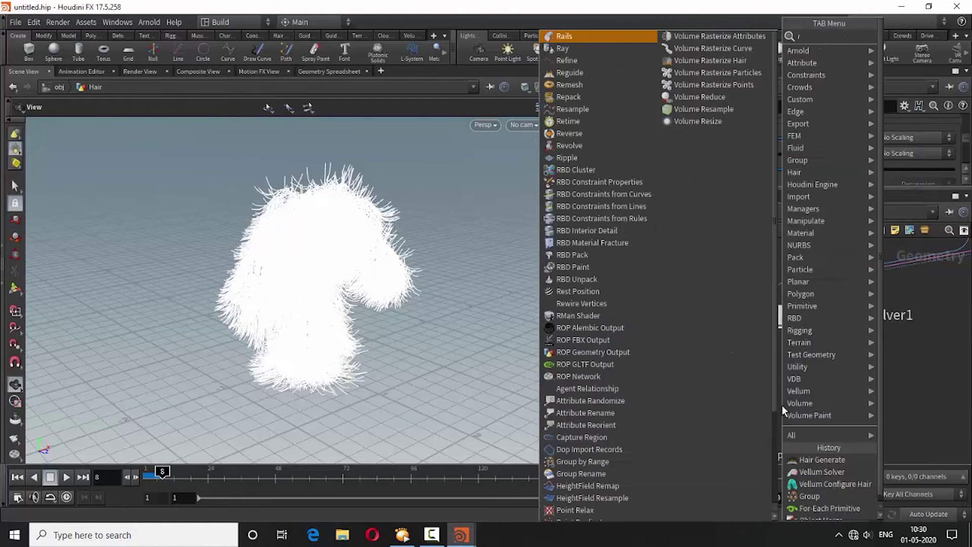
text(est)
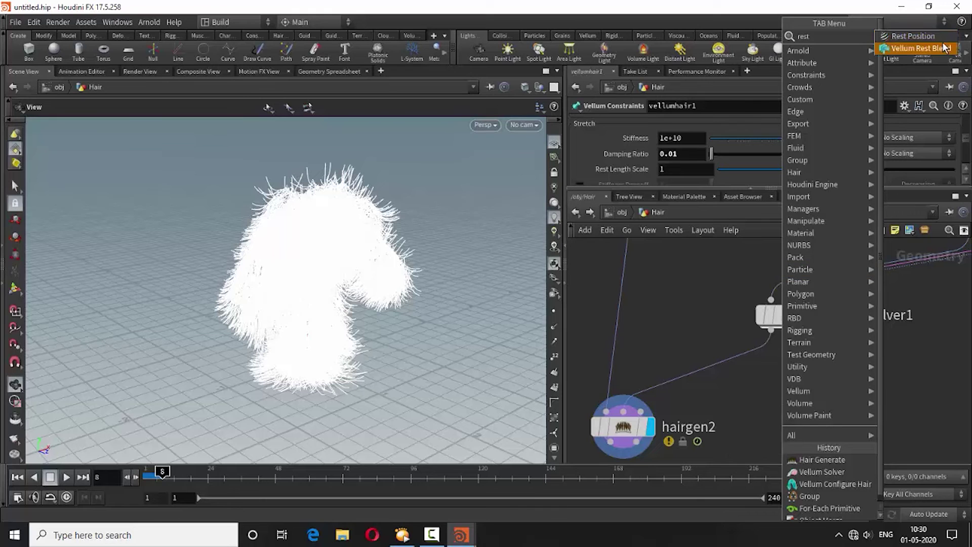
click(914, 36)
click(704, 378)
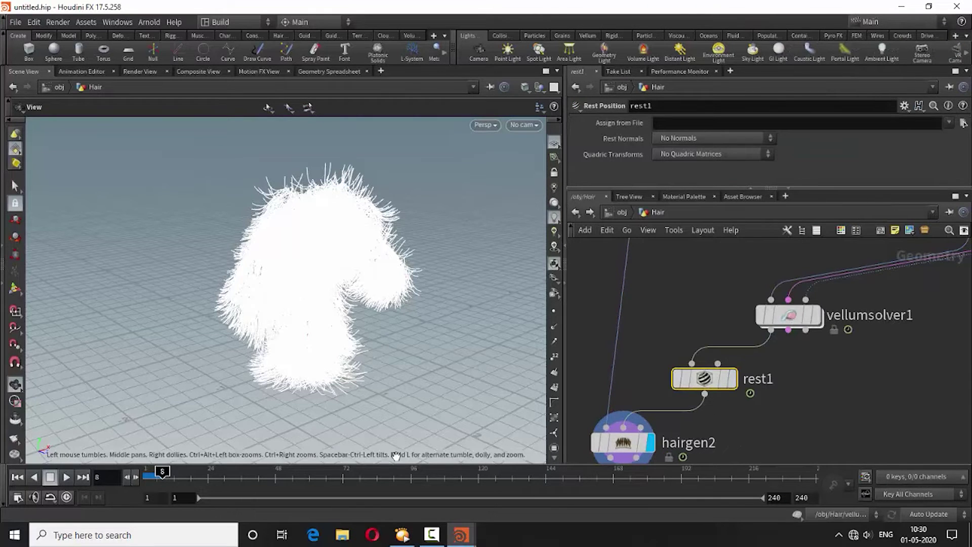
click(22, 476)
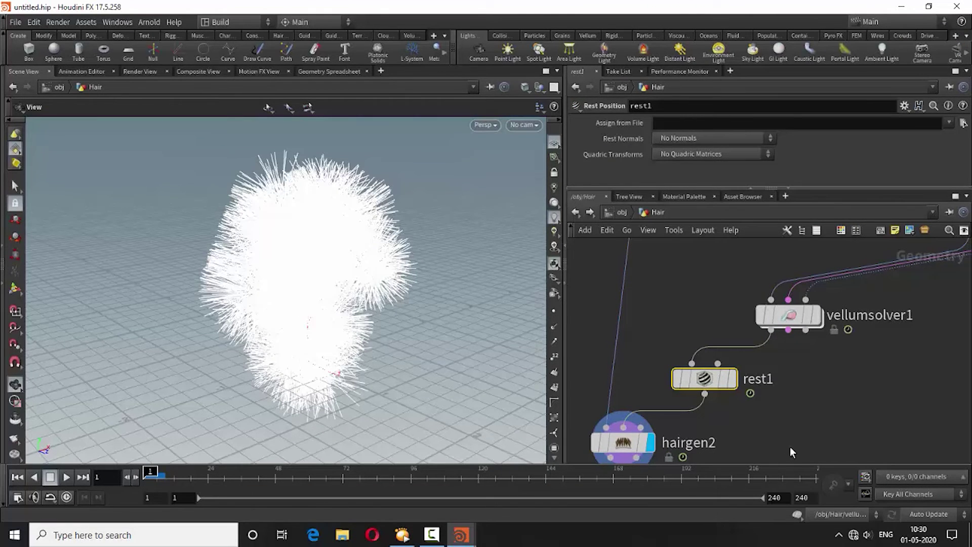
scroll(792, 452, down, 2)
- Set hairgen2's hair distribution Mode to Per Point
click(633, 433)
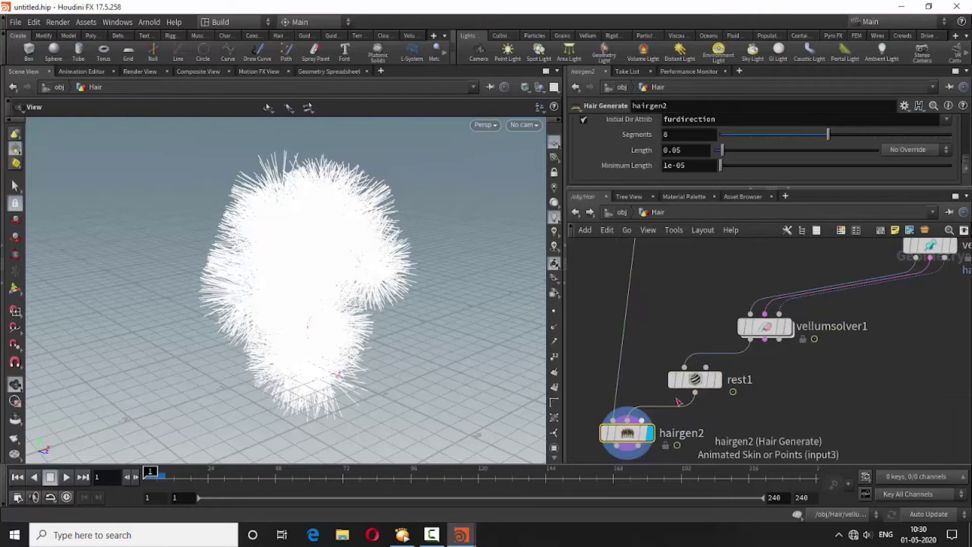
drag(750, 188, 750, 333)
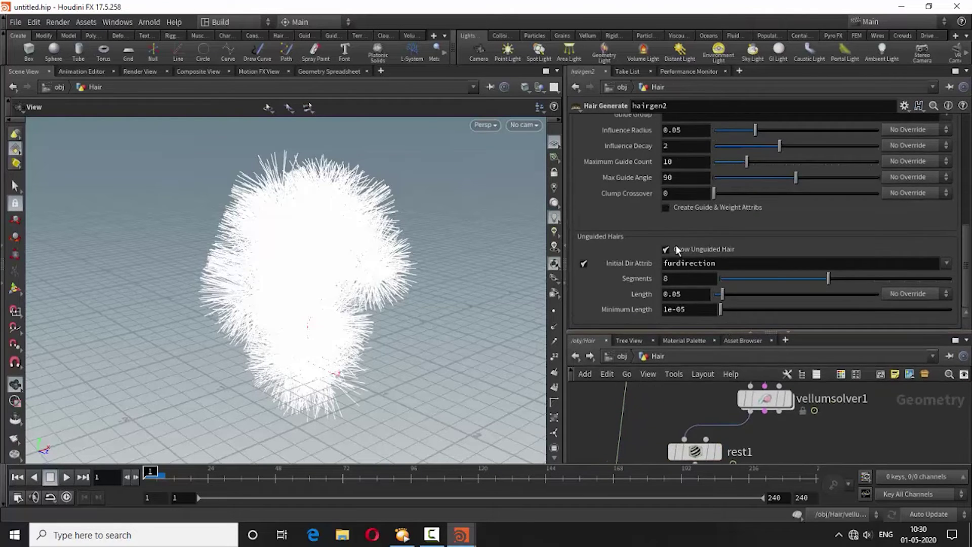
scroll(606, 208, up, 5)
scroll(605, 208, up, 5)
scroll(605, 208, up, 5)
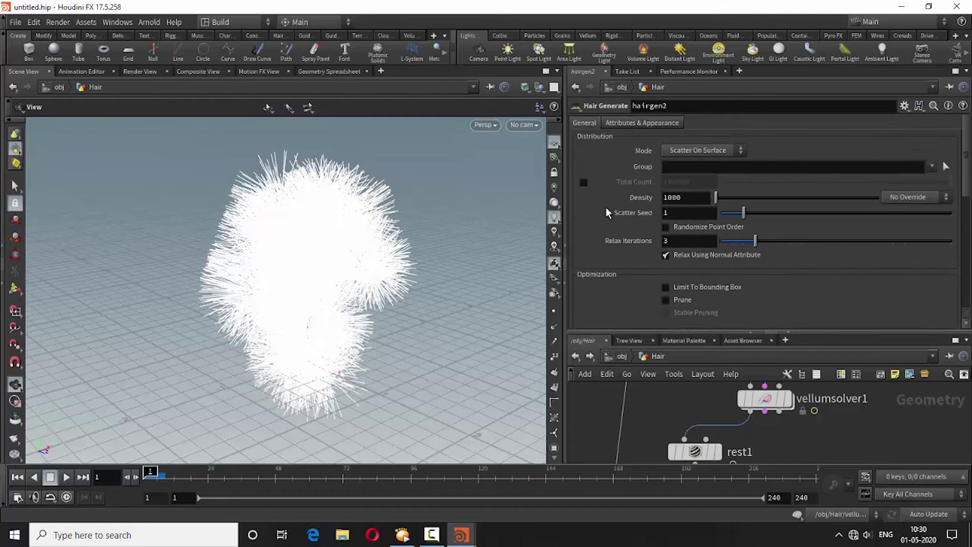
click(687, 152)
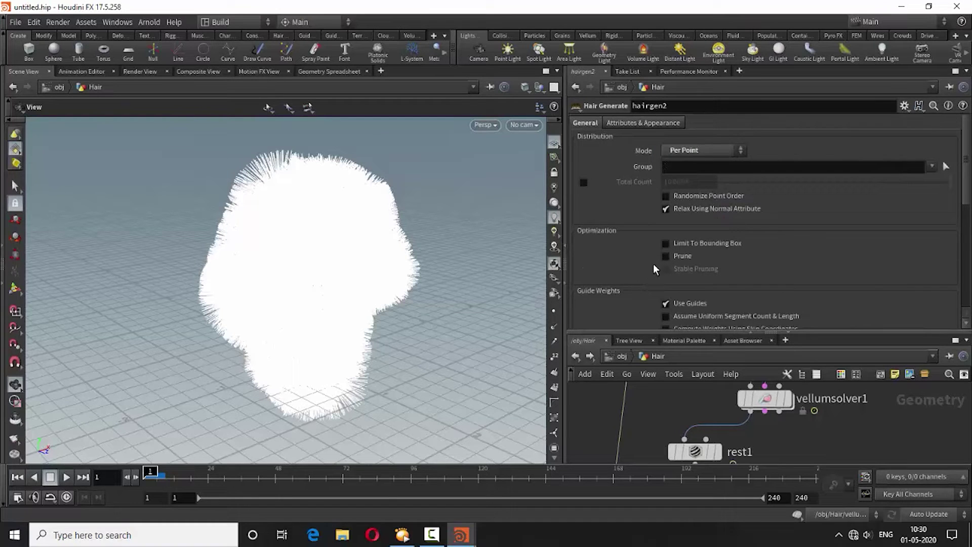
scroll(653, 256, down, 2)
scroll(633, 258, down, 1)
scroll(615, 256, up, 1)
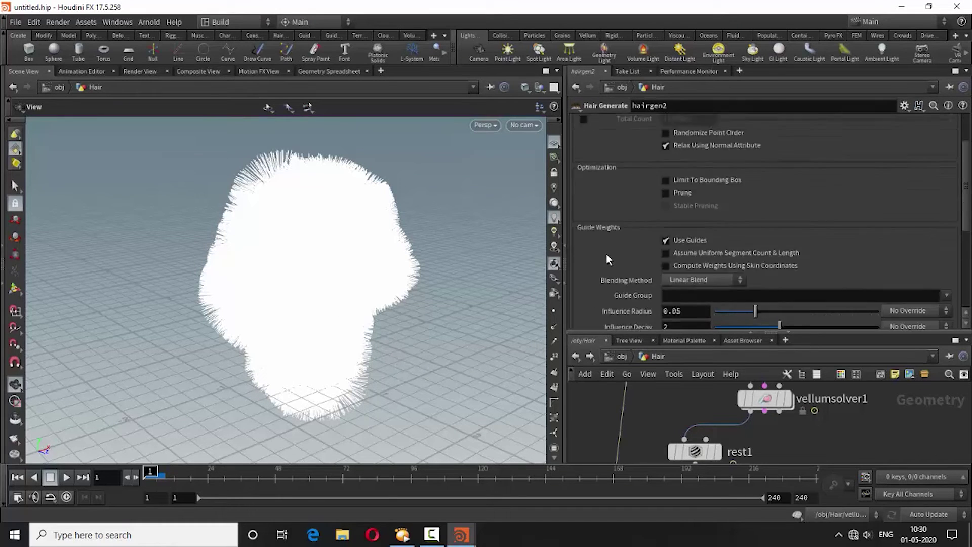
scroll(607, 254, up, 3)
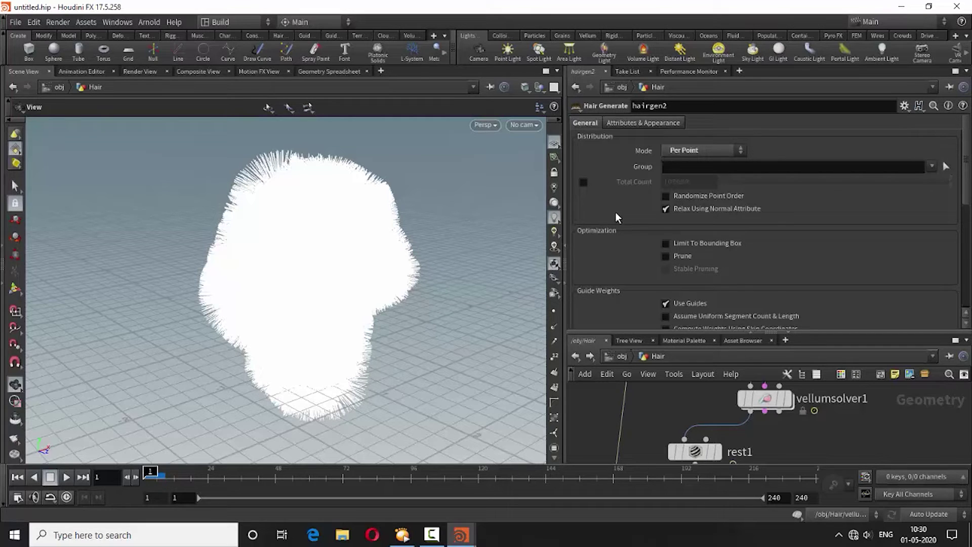
scroll(618, 208, down, 1)
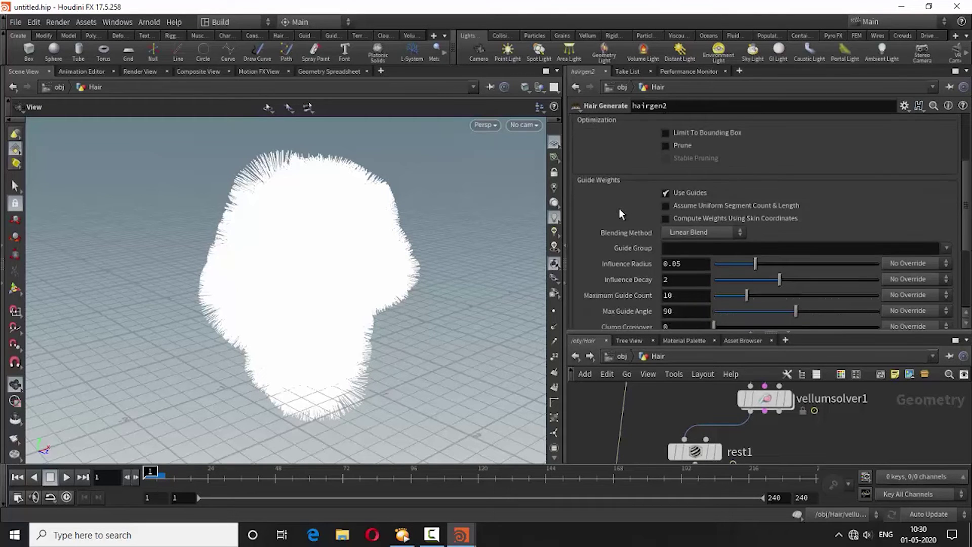
scroll(618, 208, down, 2)
scroll(619, 208, down, 2)
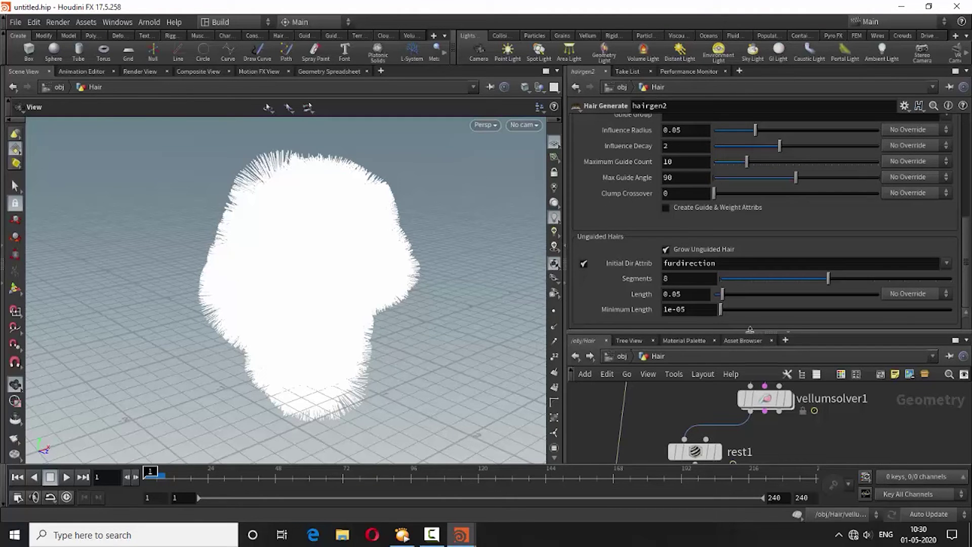
- Turn on vellumsolver1's display flag so the viewport shows the simulated fur
drag(753, 329, 753, 258)
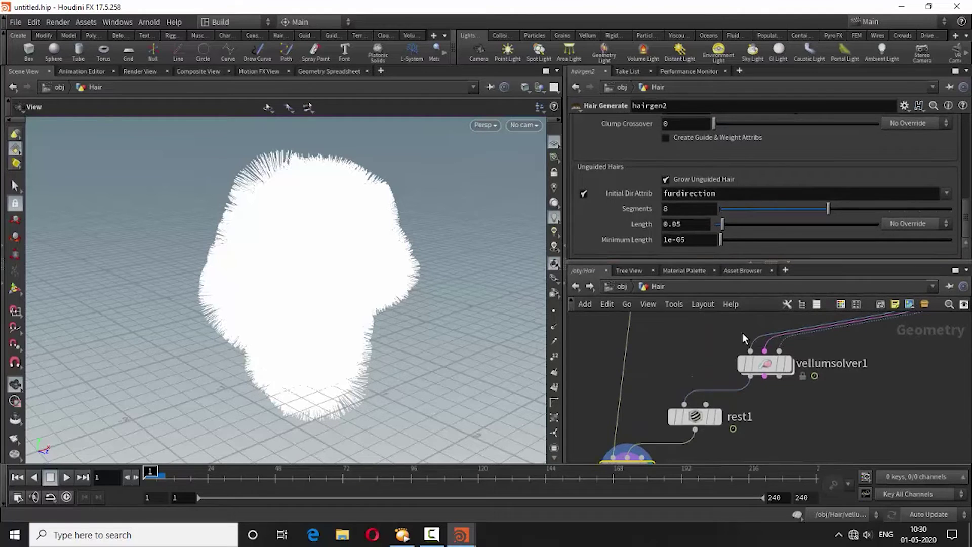
scroll(677, 406, down, 3)
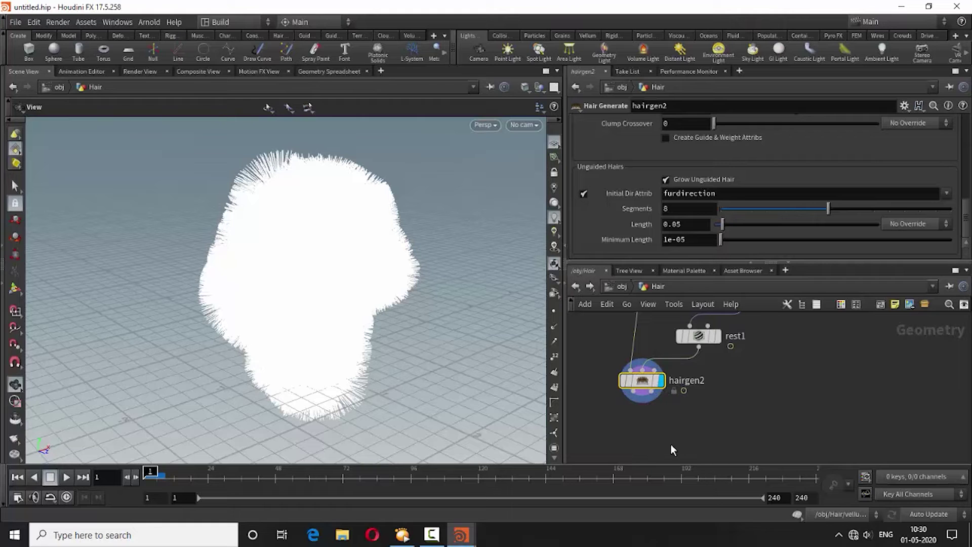
scroll(672, 446, down, 3)
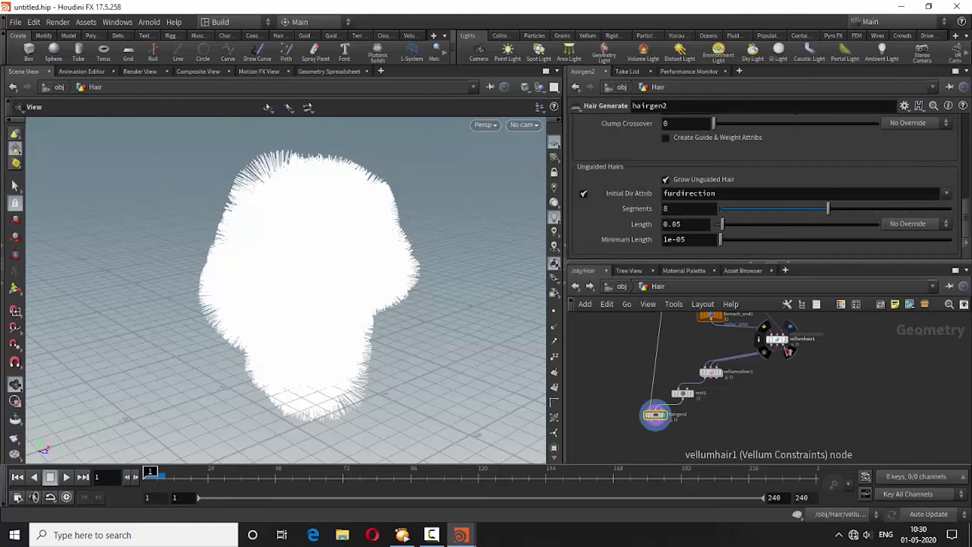
scroll(724, 374, up, 3)
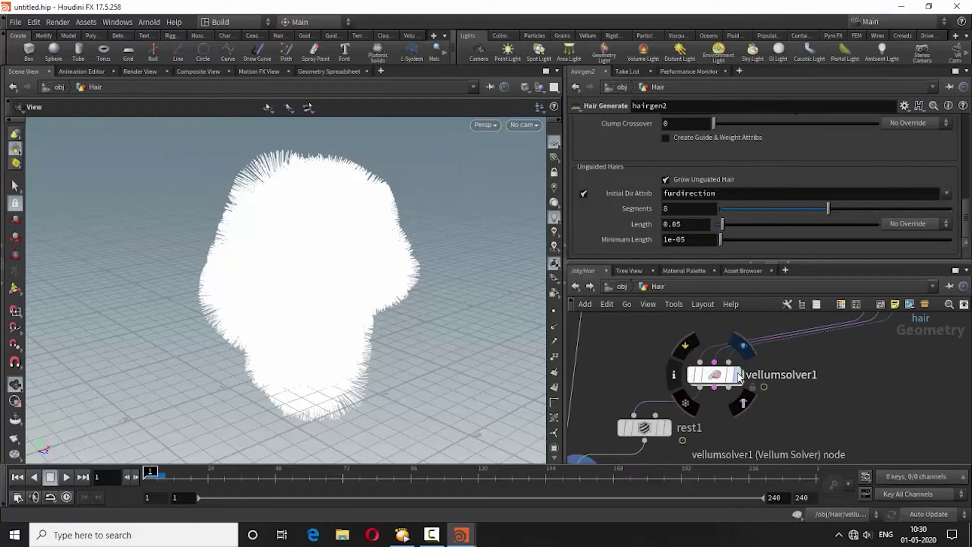
click(744, 378)
scroll(778, 361, down, 2)
middle_drag(649, 476, 708, 429)
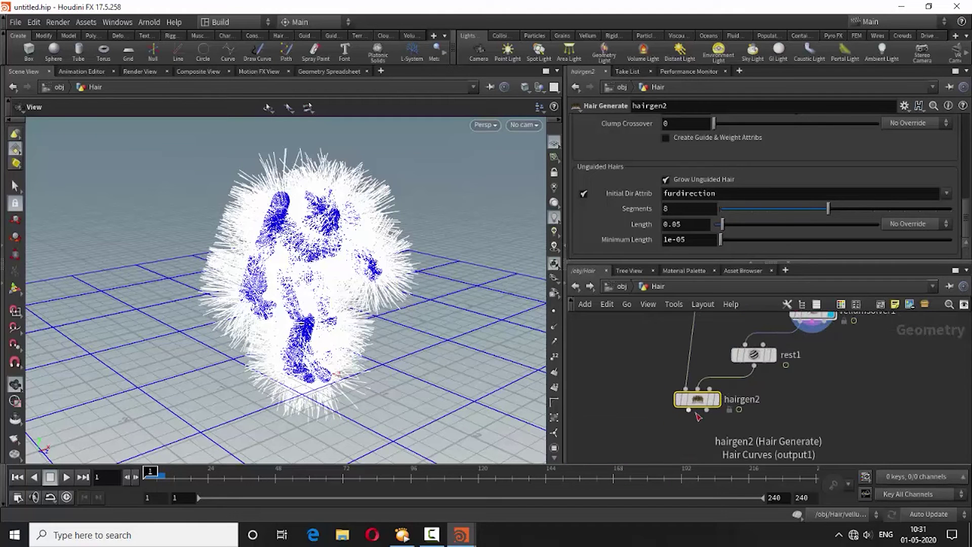
scroll(708, 430, up, 1)
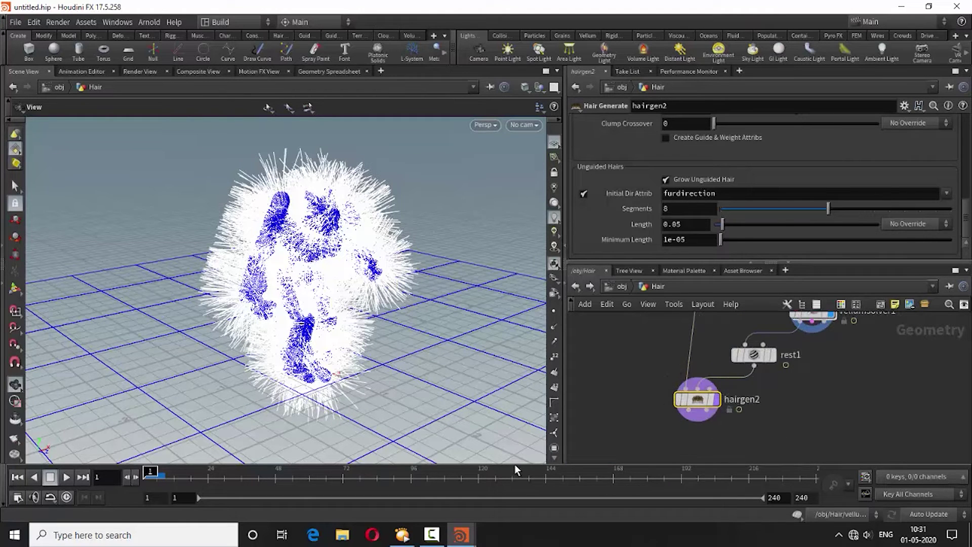
- Play the Vellum fur simulation to frame 19, then view the furry crag from object level
click(66, 477)
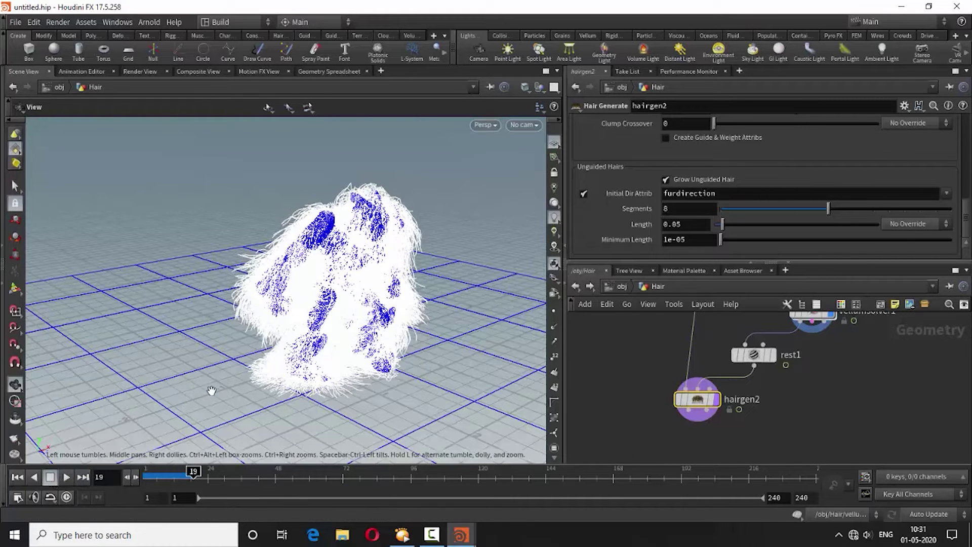
click(576, 286)
click(725, 439)
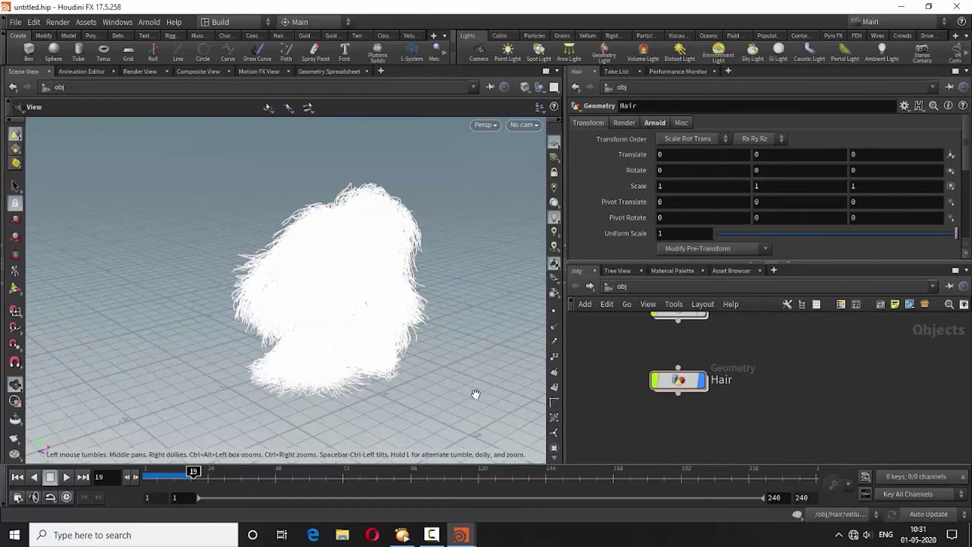
mouse_move(432, 377)
mouse_down()
mouse_move(321, 364)
mouse_move(408, 410)
mouse_move(499, 342)
mouse_move(425, 376)
mouse_move(406, 367)
mouse_move(304, 373)
mouse_up()
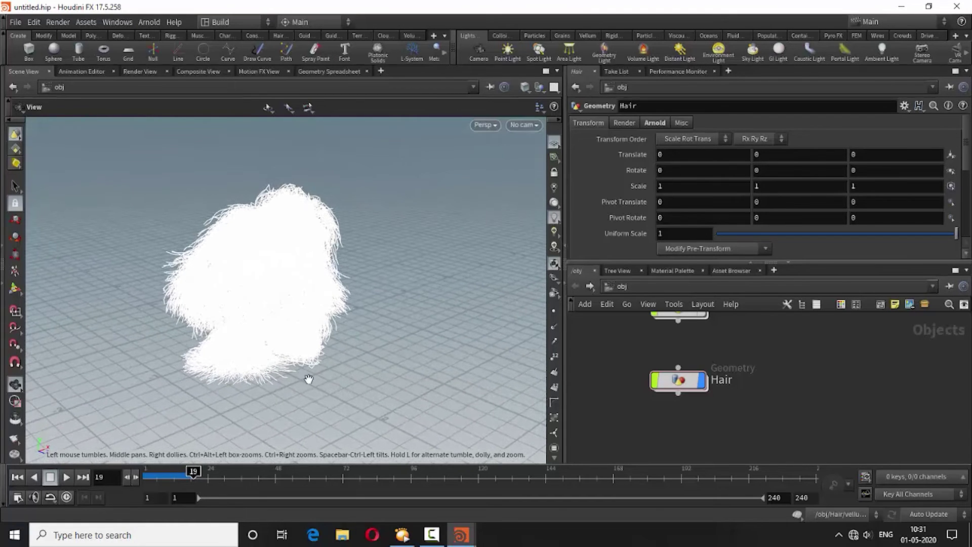
- Add a Grid geometry object to the /obj network
middle_drag(810, 445, 787, 432)
key(Tab)
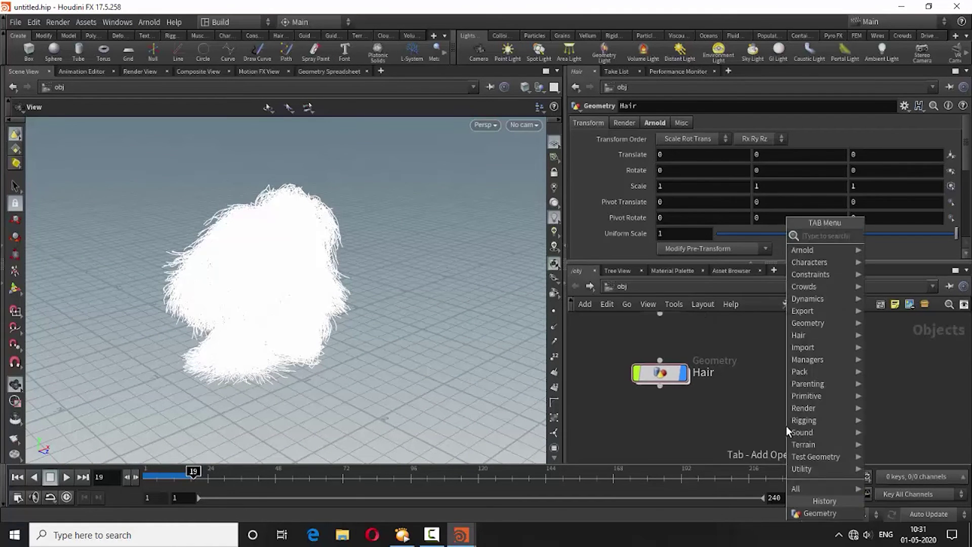
text(grid)
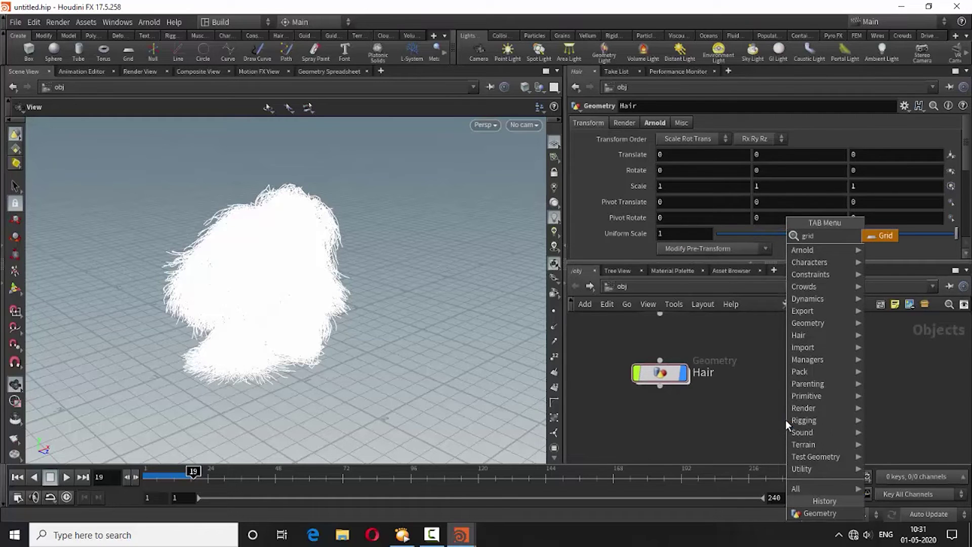
key(Return)
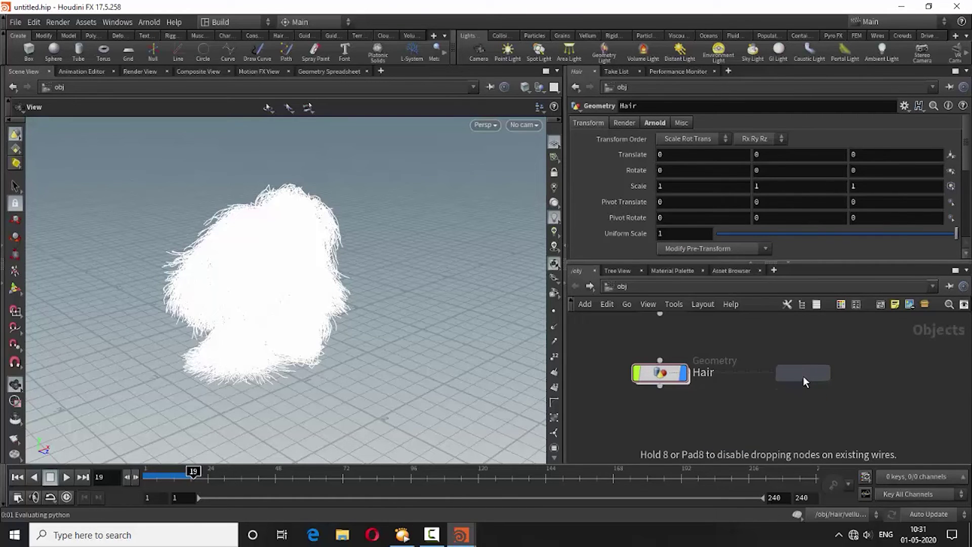
click(803, 376)
- Rename the grid object to Ground and go inside it
double_click(861, 373)
double_click(890, 370)
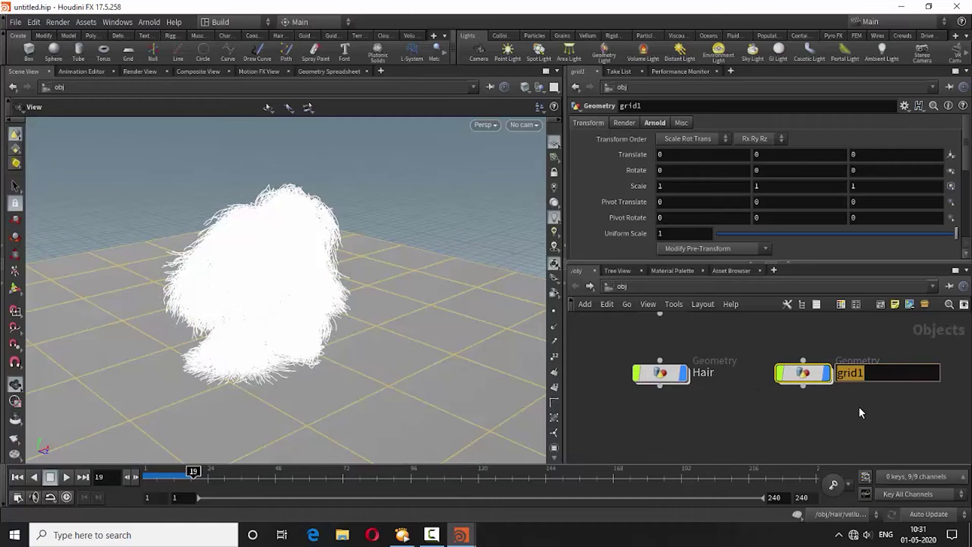
text(Grou)
text(nd)
key(Return)
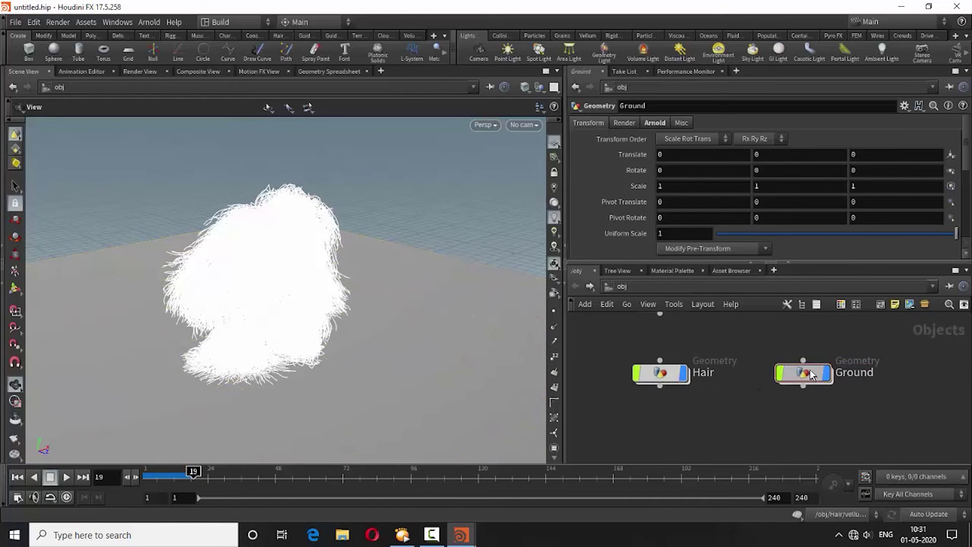
double_click(804, 373)
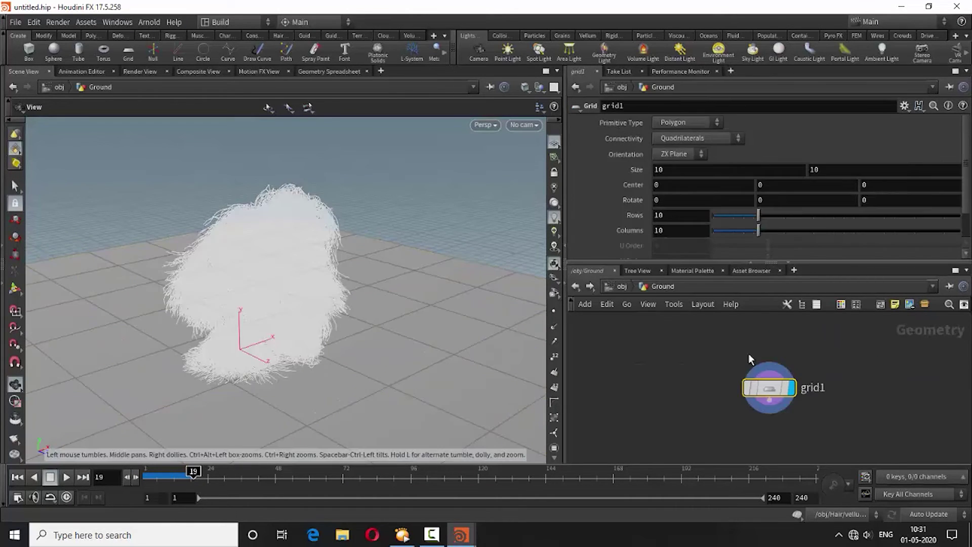
- Set grid1's Size to 100 by 100
click(682, 174)
text(0)
click(850, 174)
text(0)
key(Return)
click(834, 356)
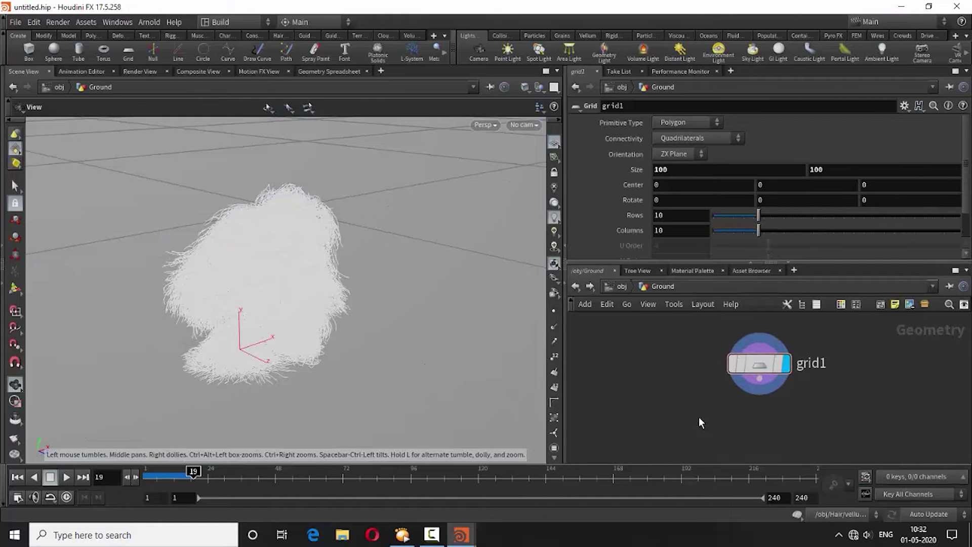
- Wire a UV Texture node, uvtexture1, below grid1, then return to object level
key(Tab)
text(uv)
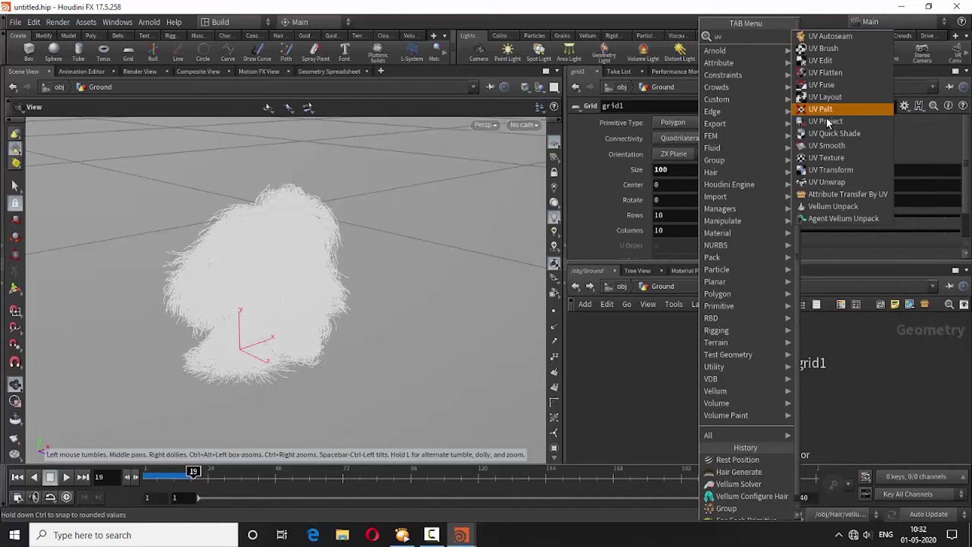
click(828, 156)
click(763, 421)
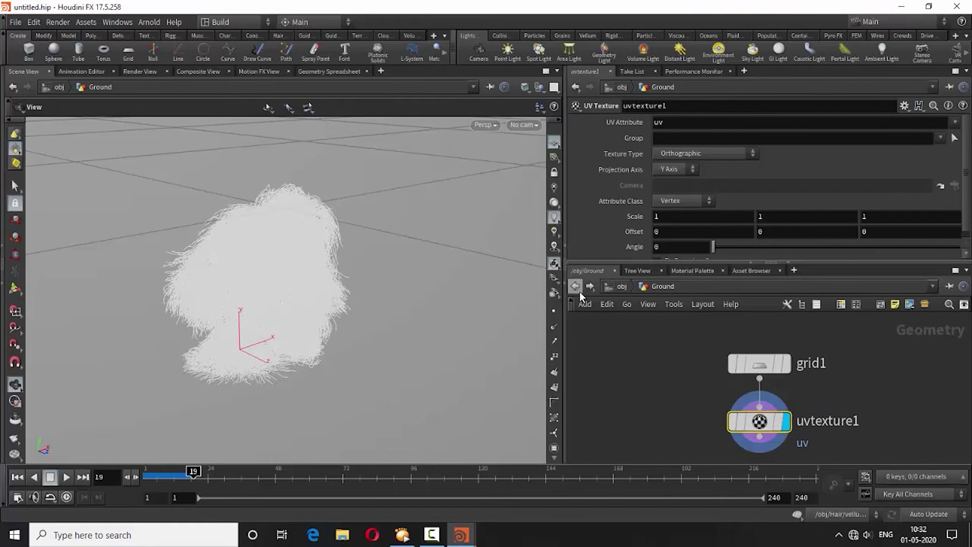
click(577, 288)
click(751, 436)
scroll(771, 393, down, 2)
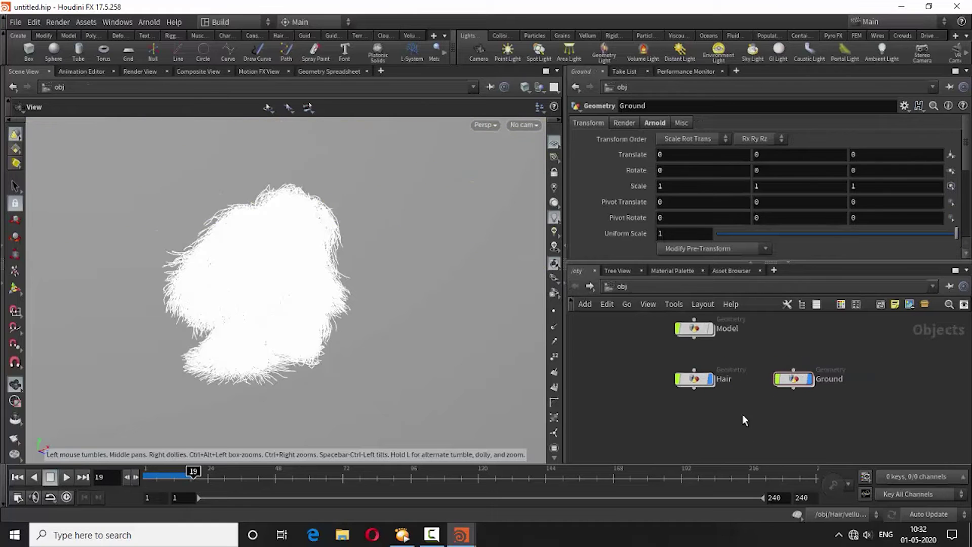
- Add an Arnold light, arnold_light1, set to Skydome with Texture as its colour type
key(Tab)
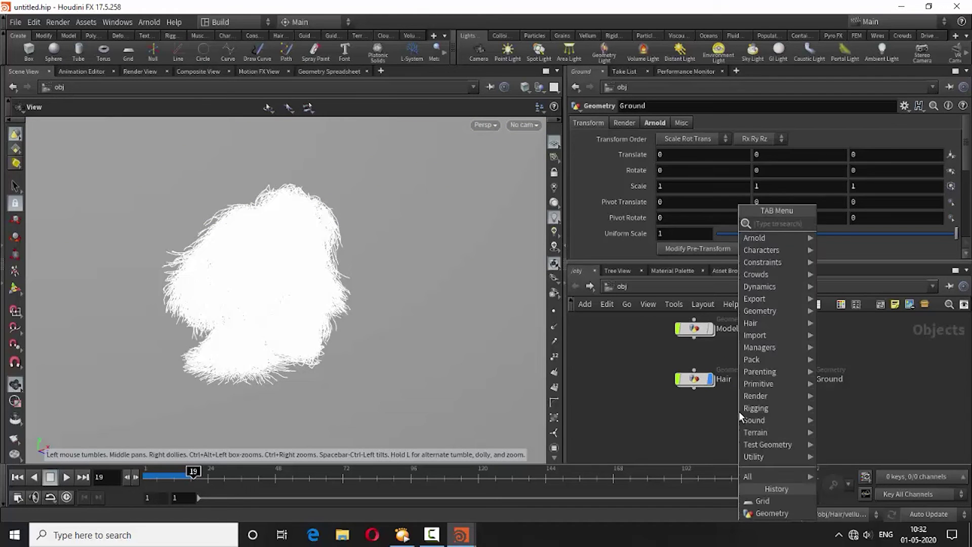
click(853, 276)
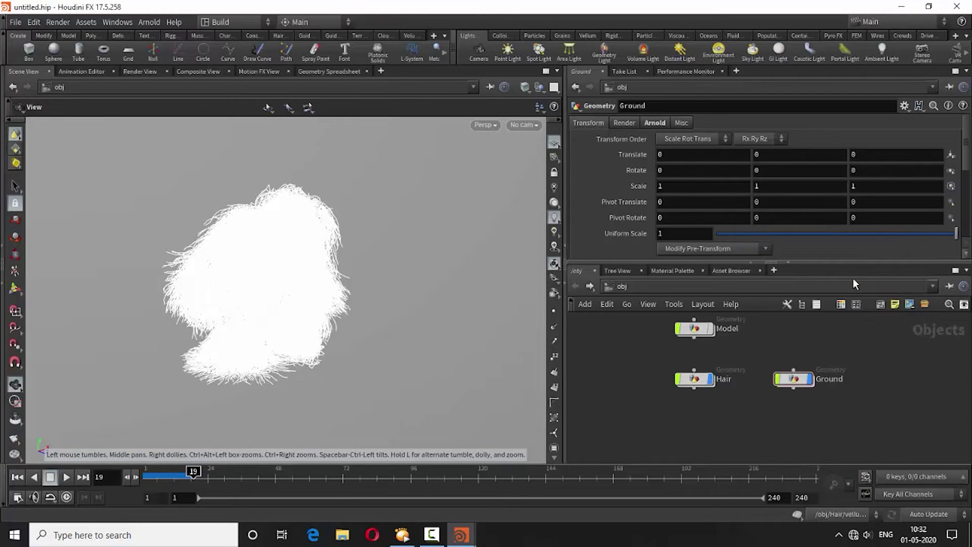
click(630, 360)
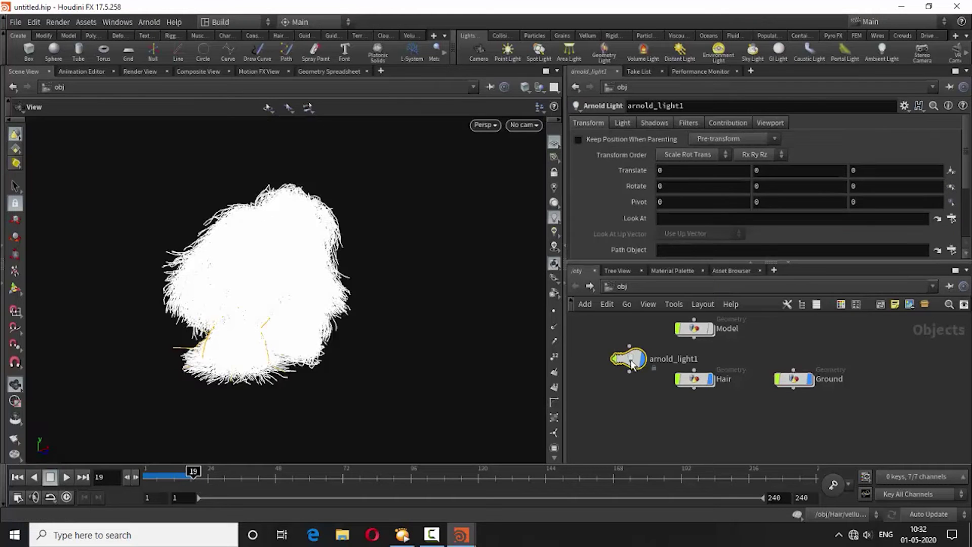
click(619, 123)
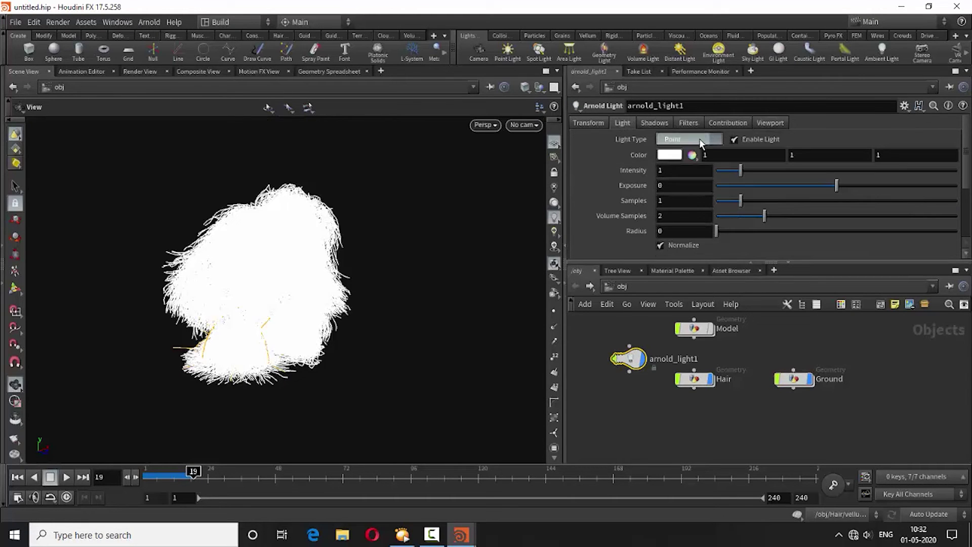
click(674, 139)
click(682, 224)
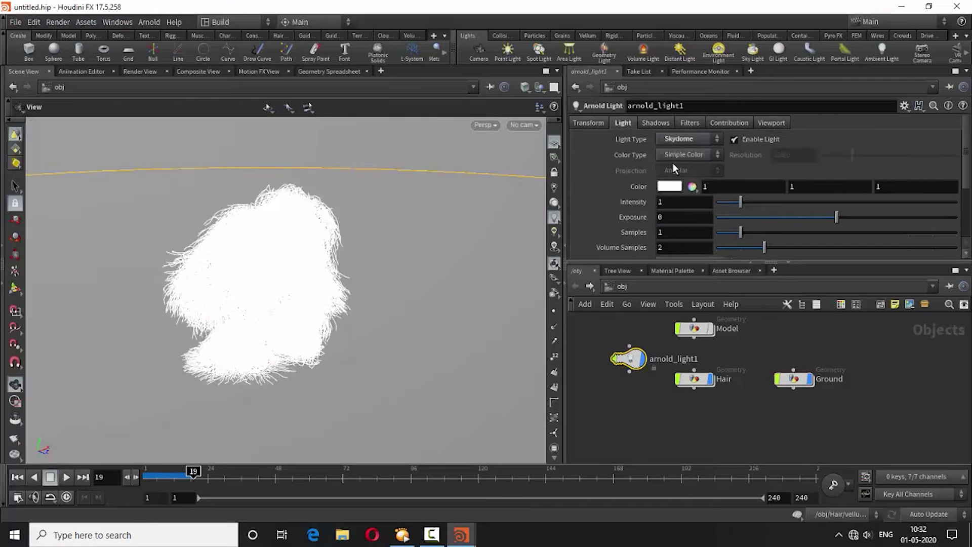
click(683, 155)
click(679, 179)
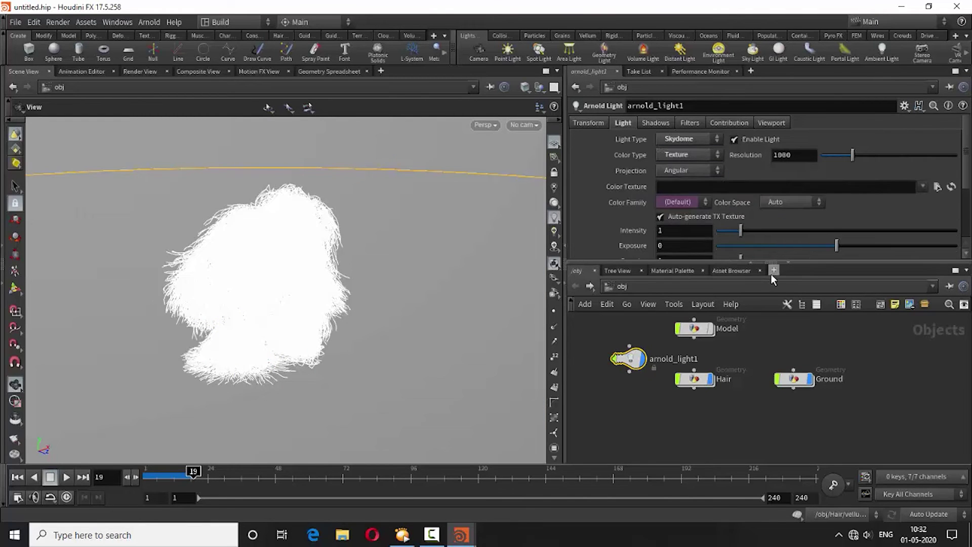
- Assign F:/3D model/autoshop_01_2k.hdr as the skydome's colour texture
click(937, 188)
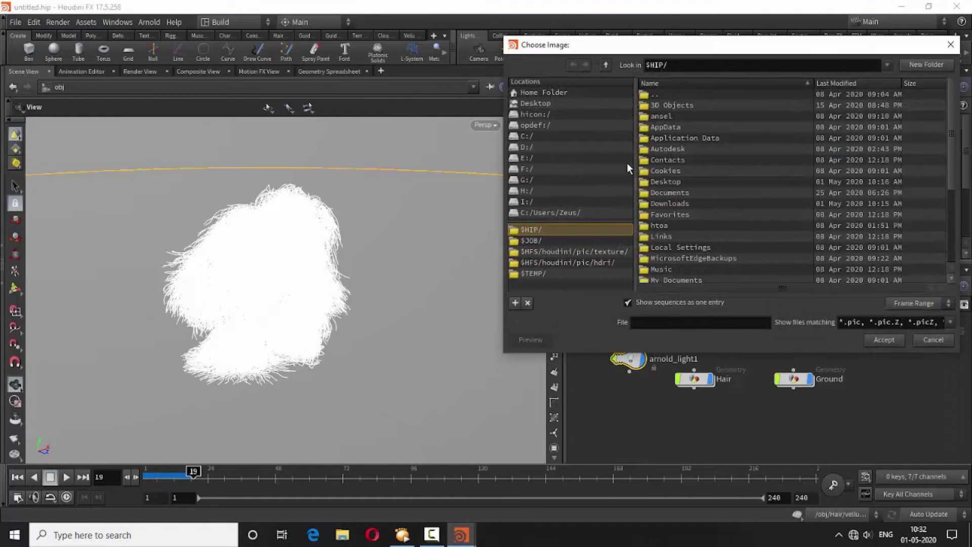
click(522, 158)
click(525, 147)
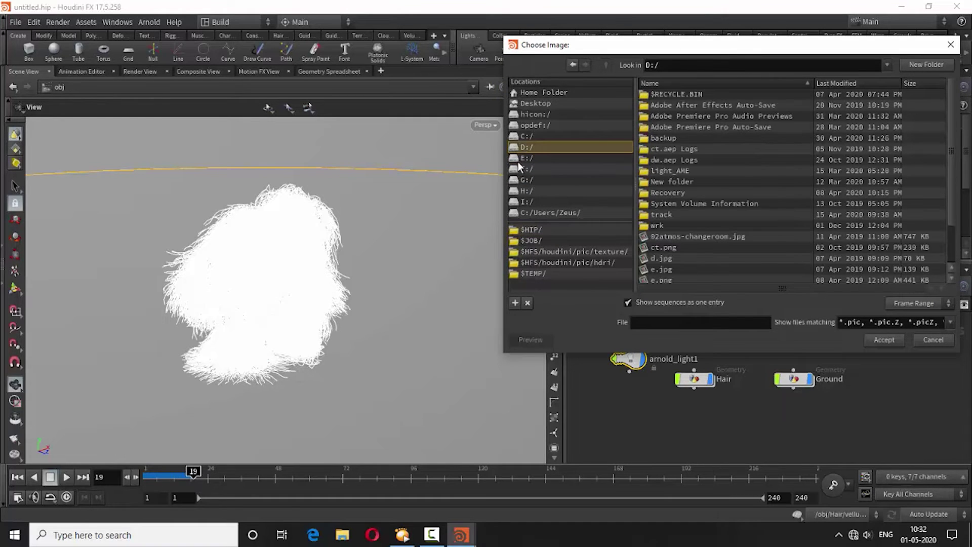
click(520, 157)
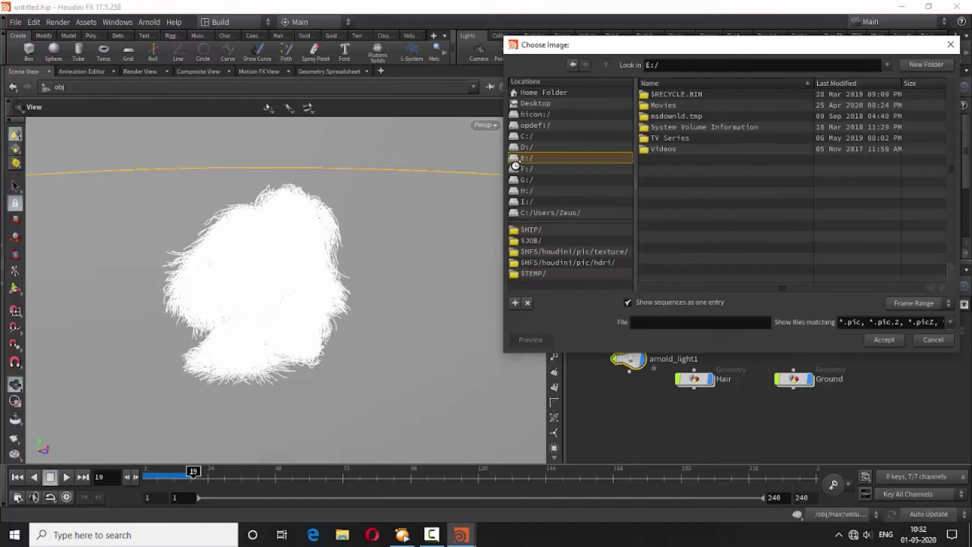
click(517, 169)
double_click(672, 115)
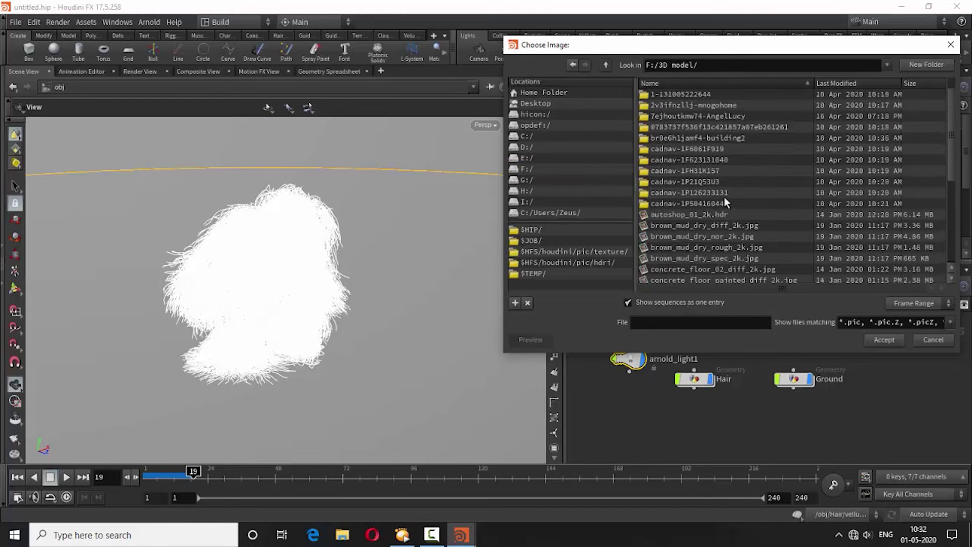
scroll(724, 198, down, 3)
scroll(725, 199, down, 3)
scroll(724, 203, down, 2)
scroll(724, 203, up, 1)
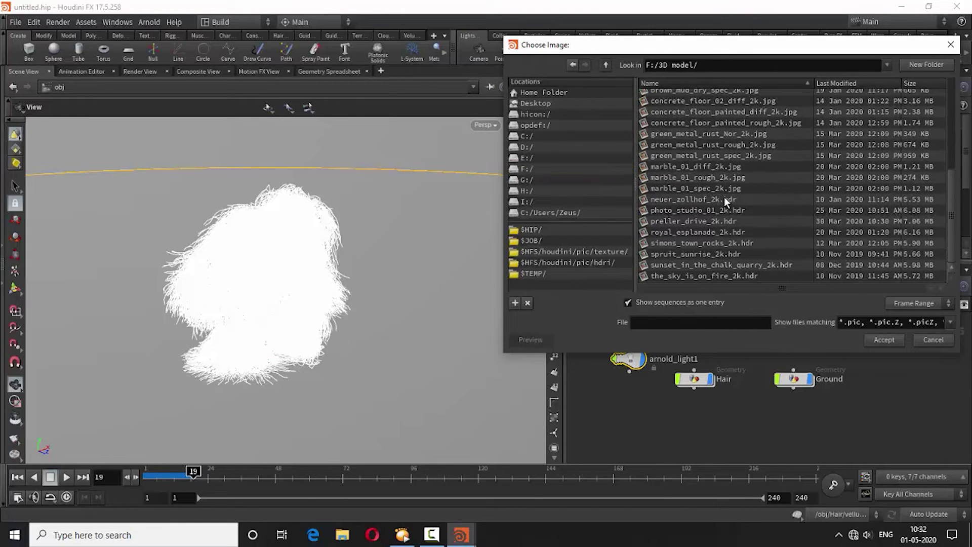
scroll(724, 203, up, 2)
scroll(724, 203, up, 2)
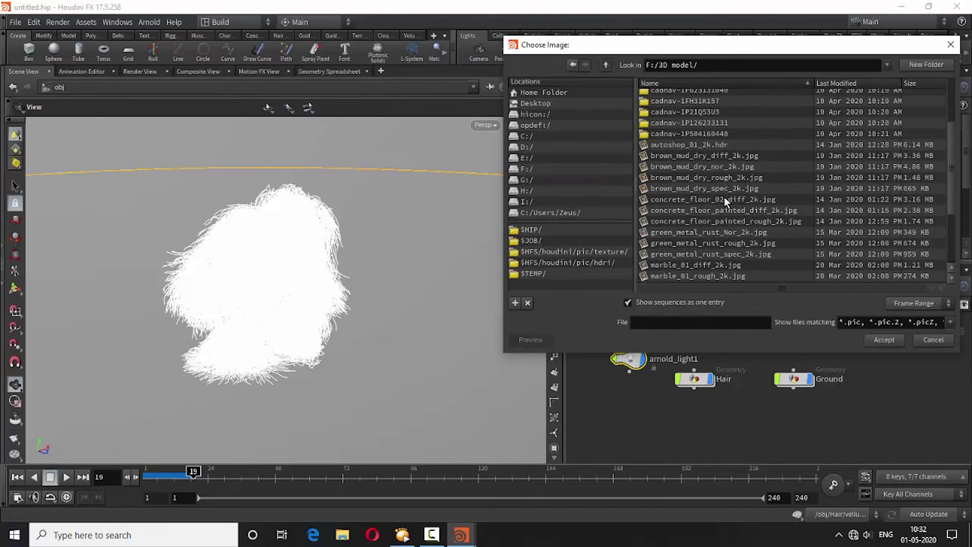
click(694, 147)
click(884, 339)
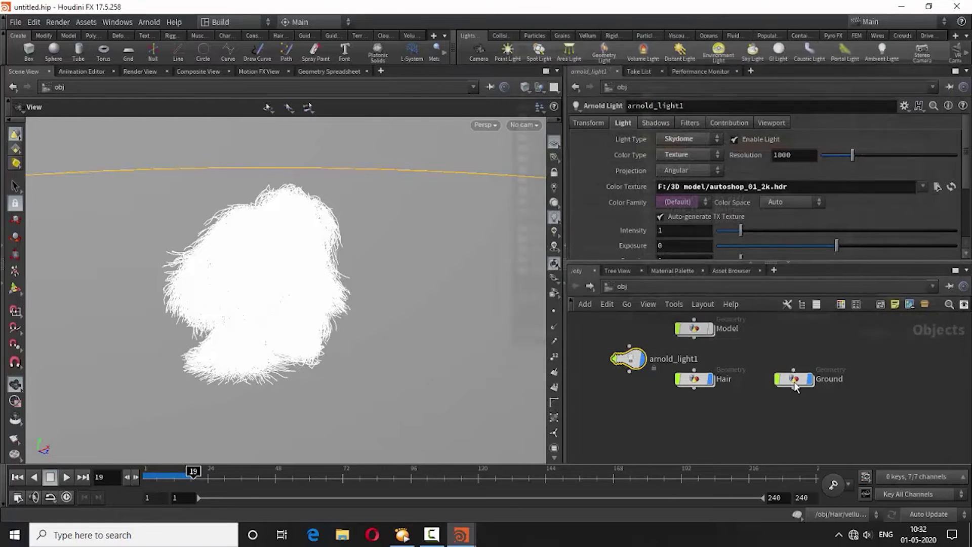
- Set the skydome projection to Lat / Long and save the scene as tut.hip on the Desktop
click(664, 171)
click(674, 205)
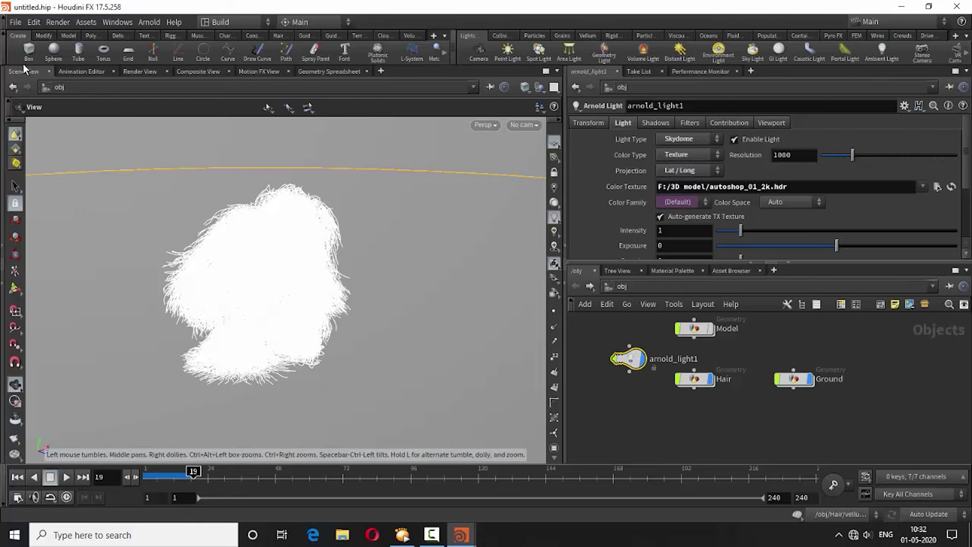
click(15, 22)
click(26, 86)
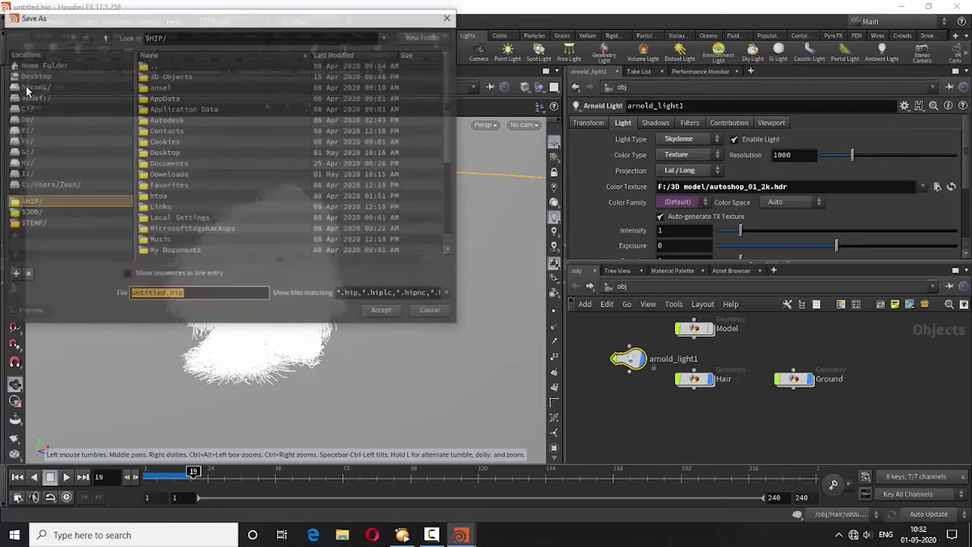
click(32, 76)
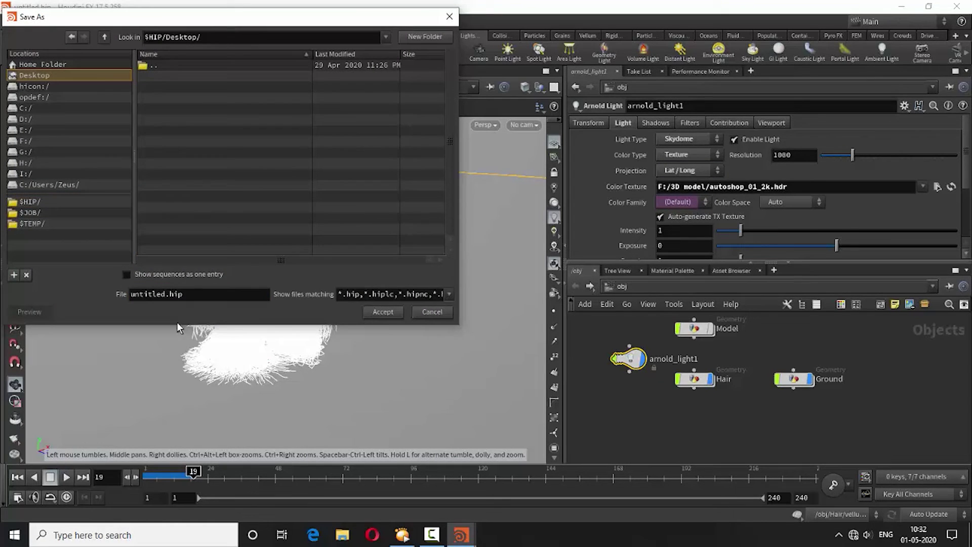
double_click(164, 294)
text(tut)
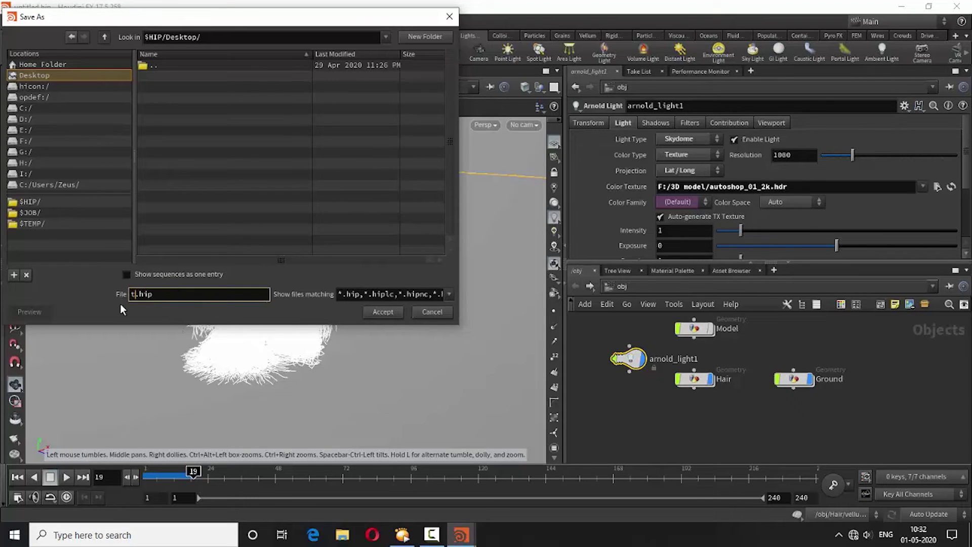
click(383, 312)
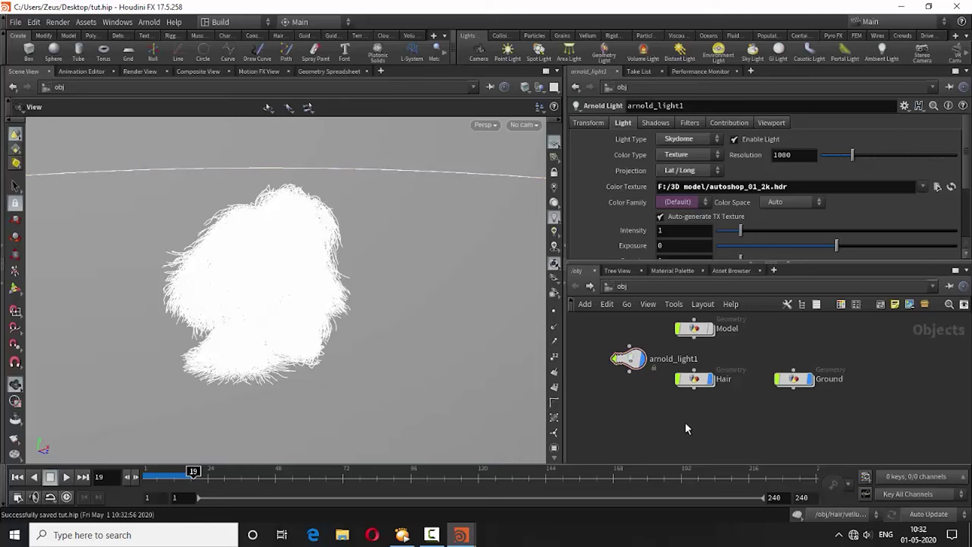
scroll(685, 428, down, 1)
- Create a SHOP Network, shopnet1, and go inside it
key(Tab)
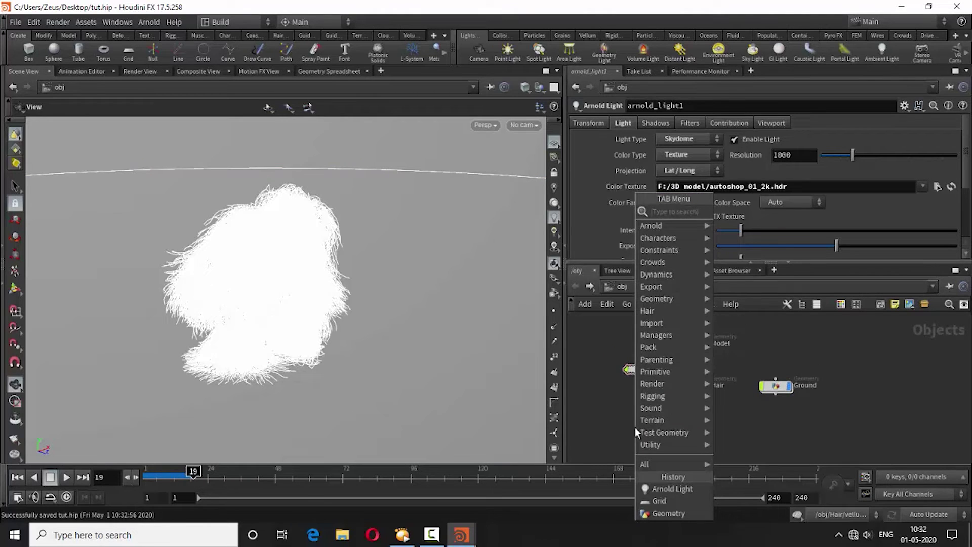
text(shop)
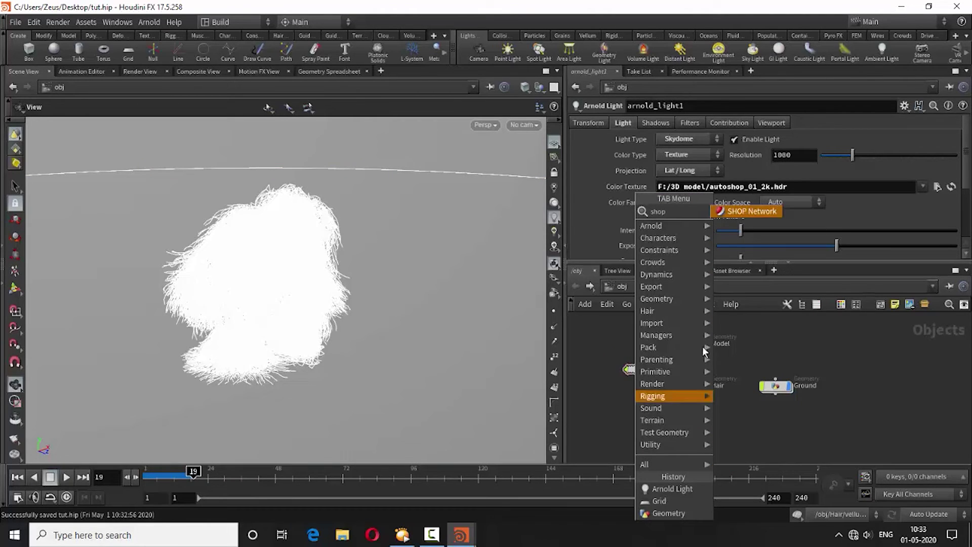
click(774, 212)
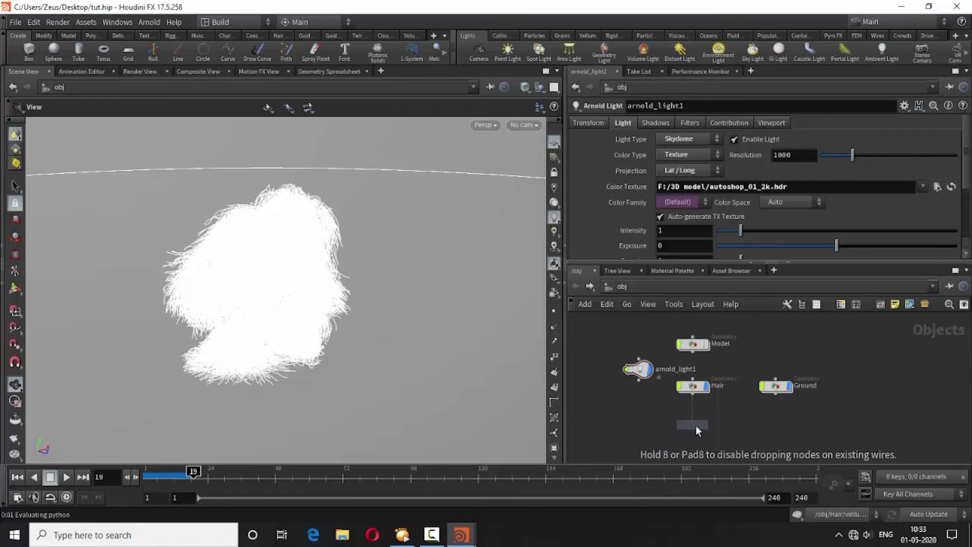
click(695, 427)
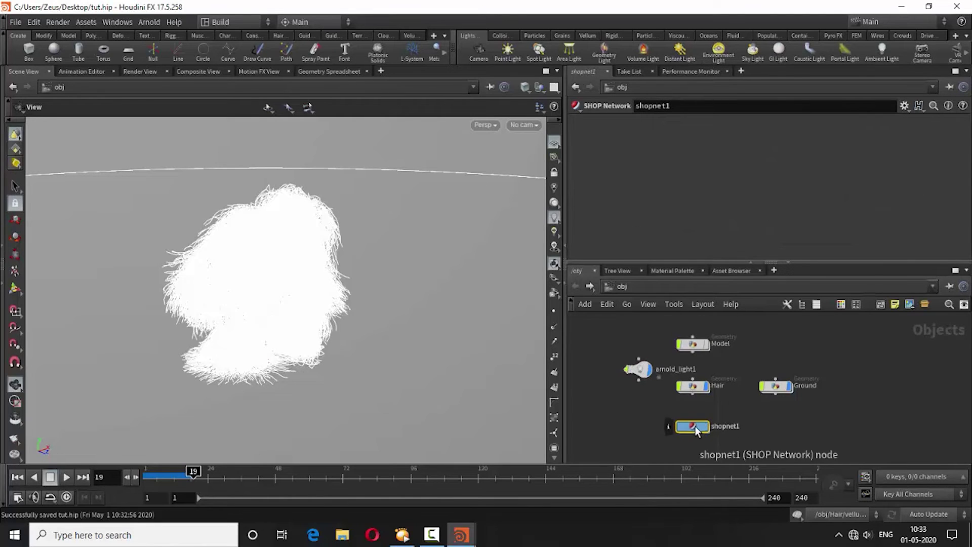
double_click(695, 426)
- Add an Arnold Shader Network and duplicate it just below
key(Tab)
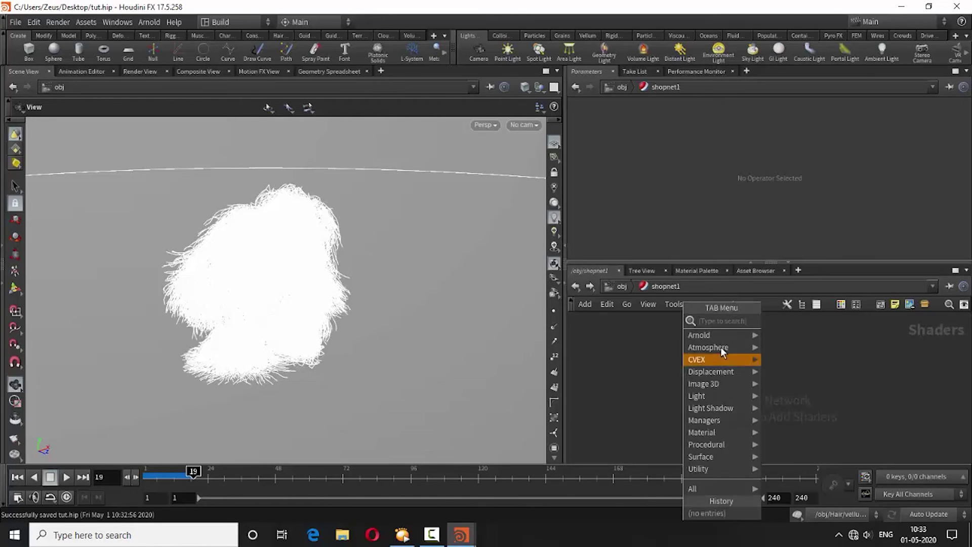
click(810, 336)
click(687, 339)
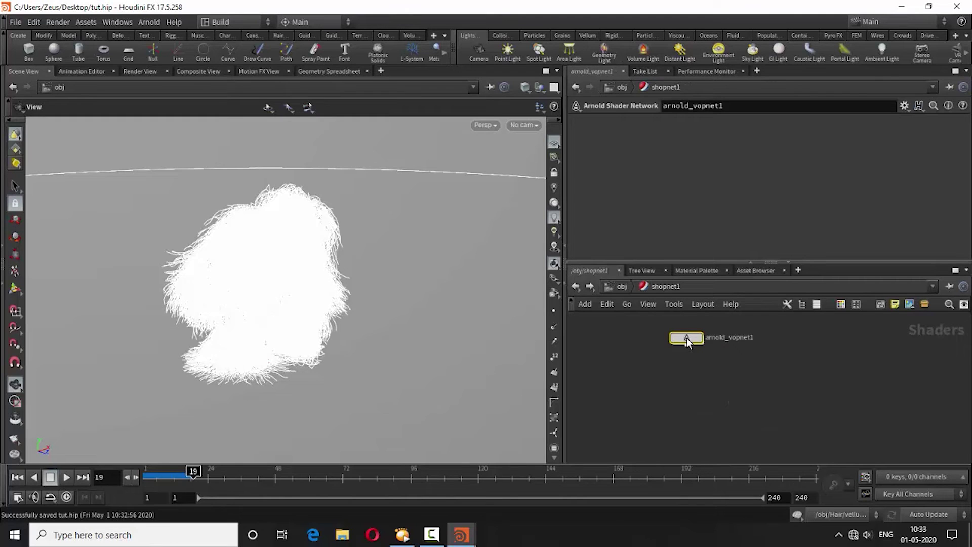
alt+drag(687, 341, 689, 375)
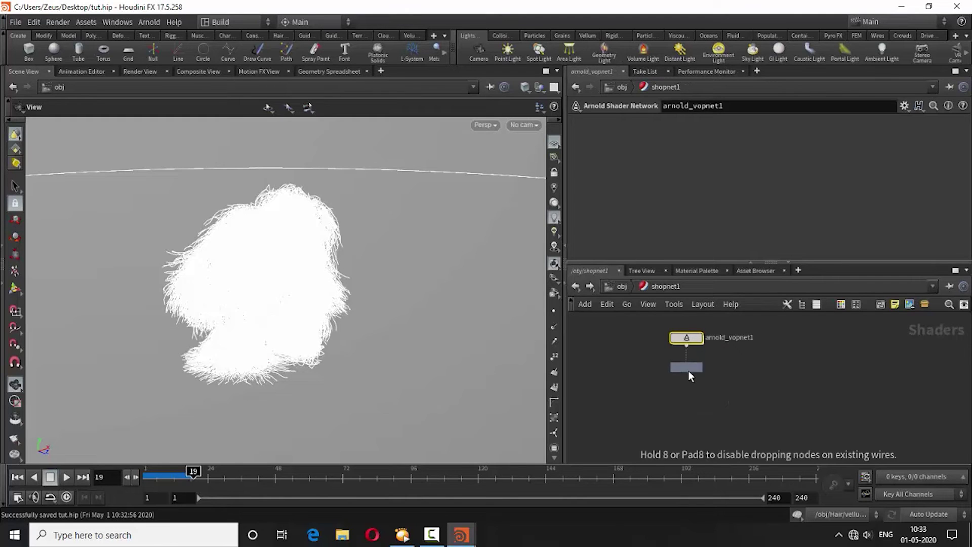
- Rename the two shader networks Hair and Ground, then open Hair
double_click(742, 338)
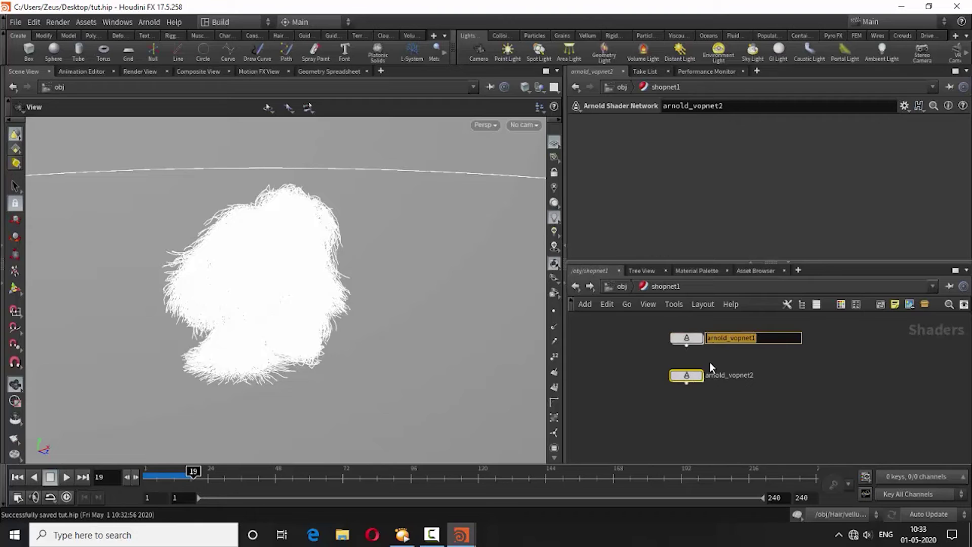
text(Hair)
key(Return)
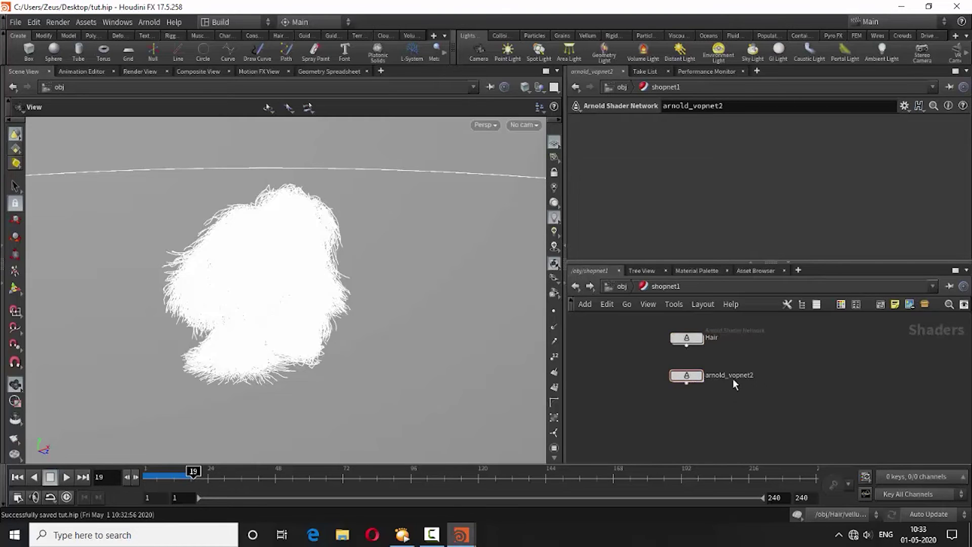
double_click(732, 375)
text(G)
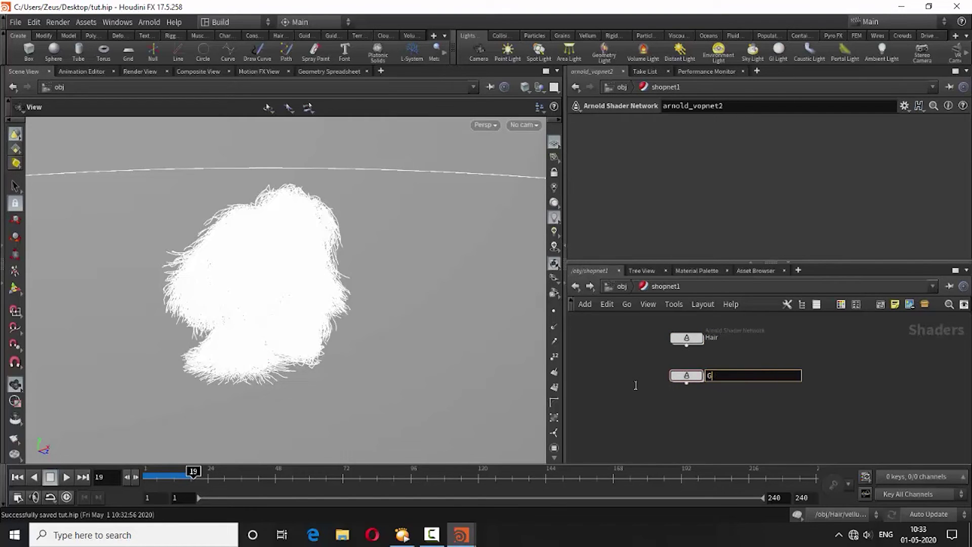
text(round)
key(Return)
double_click(686, 340)
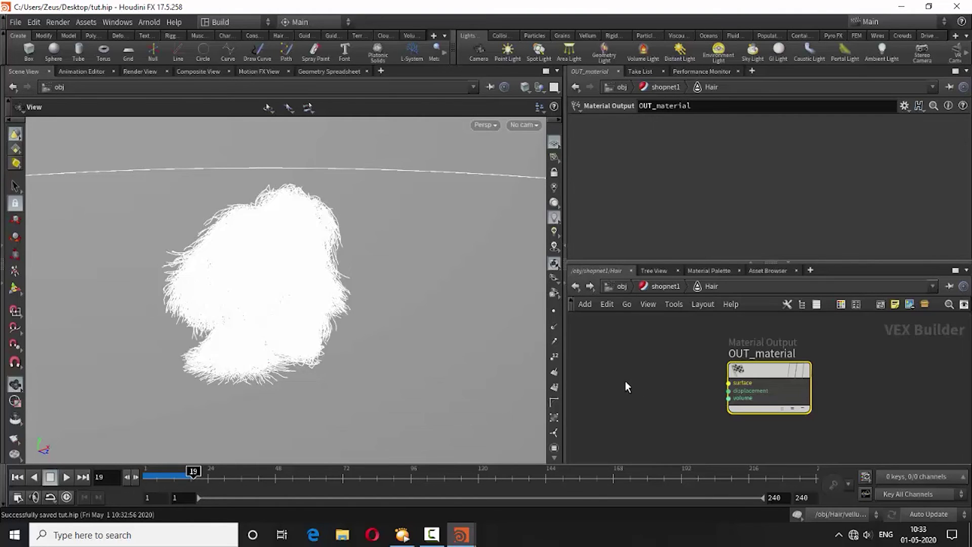
- Wire a Standard Hair shader into OUT_material's surface input, then return to shopnet1
key(Tab)
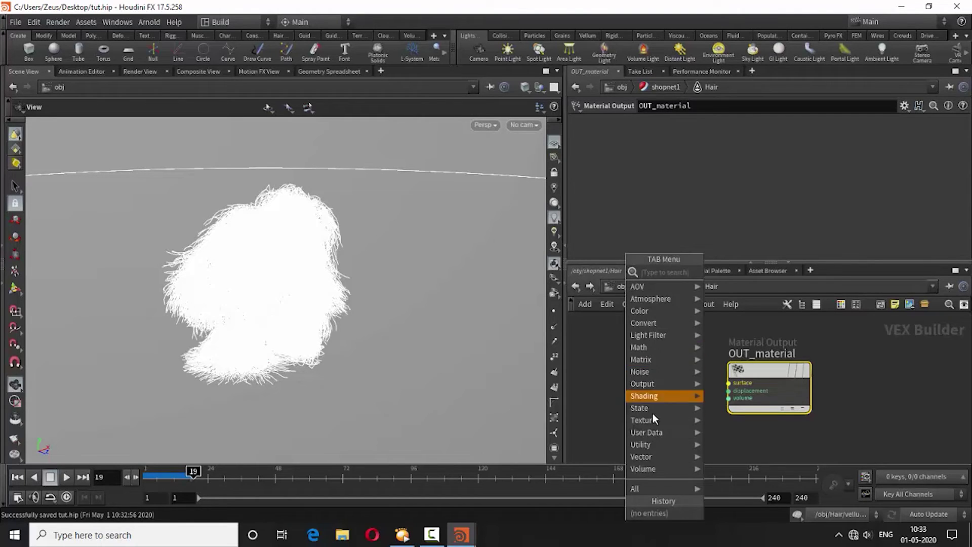
mouse_move(644, 396)
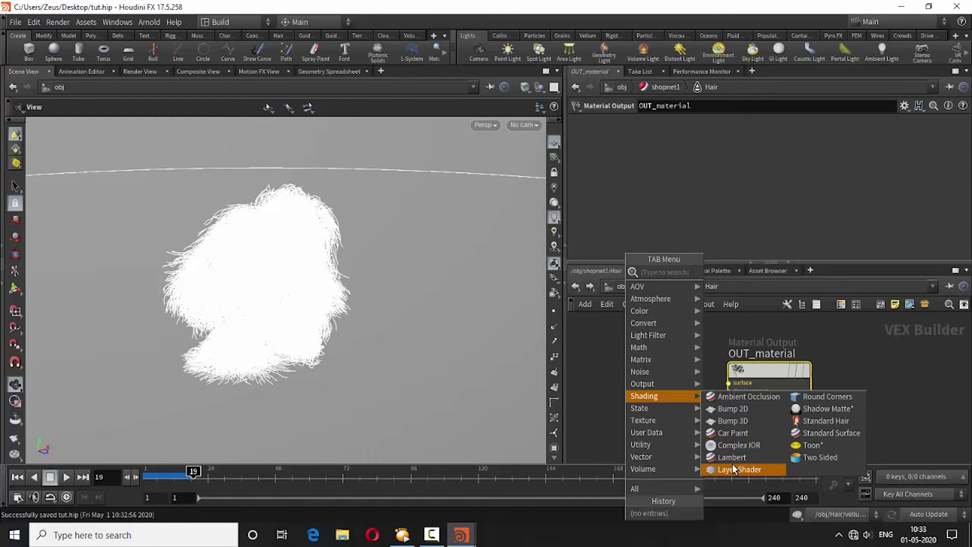
click(822, 433)
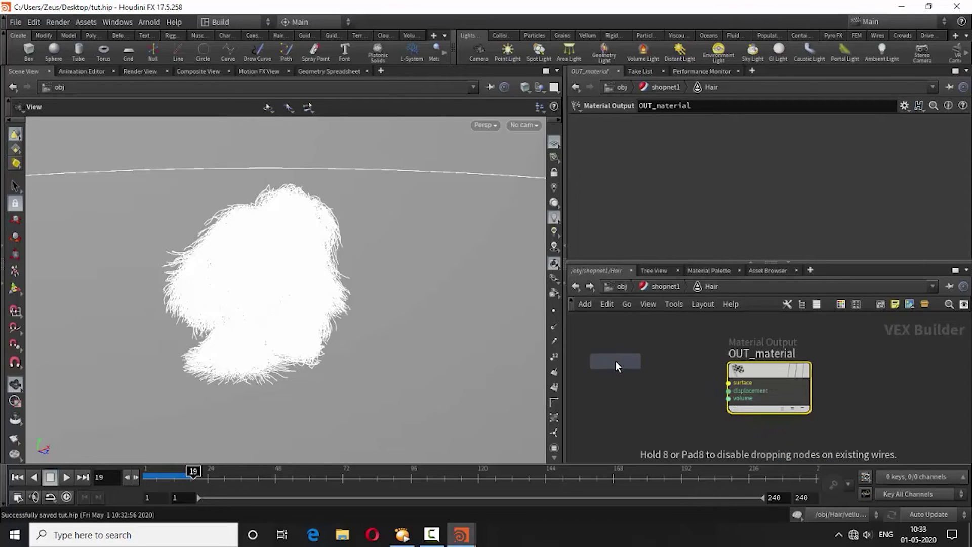
click(612, 372)
click(652, 383)
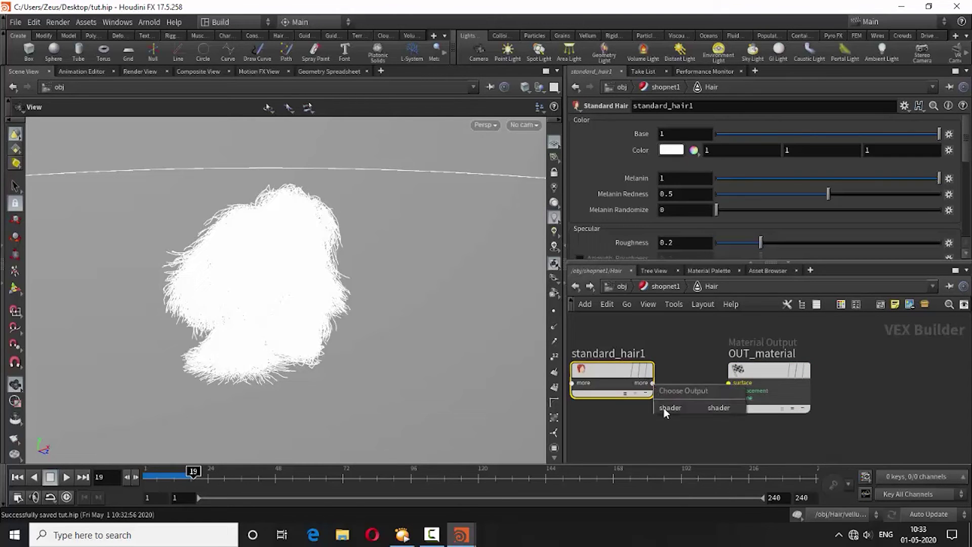
click(665, 408)
click(696, 384)
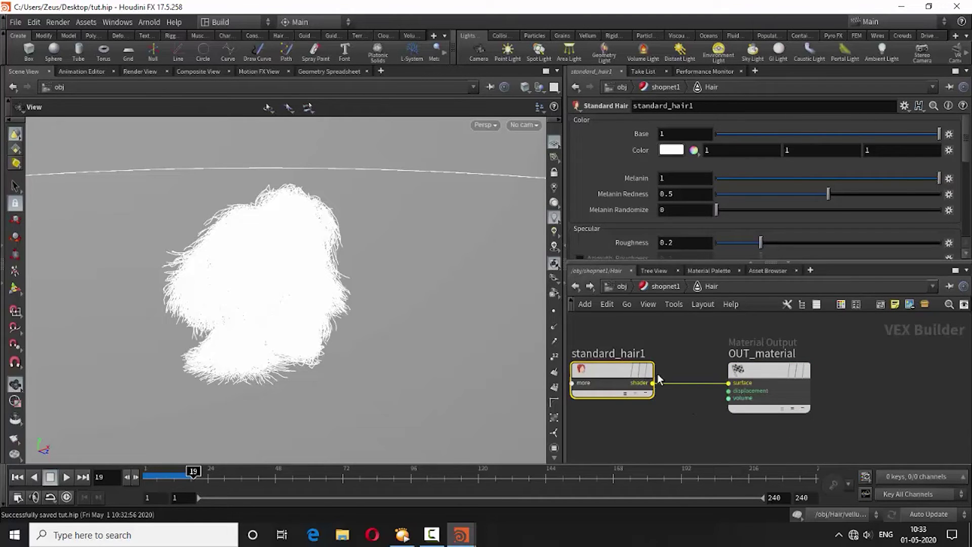
click(574, 288)
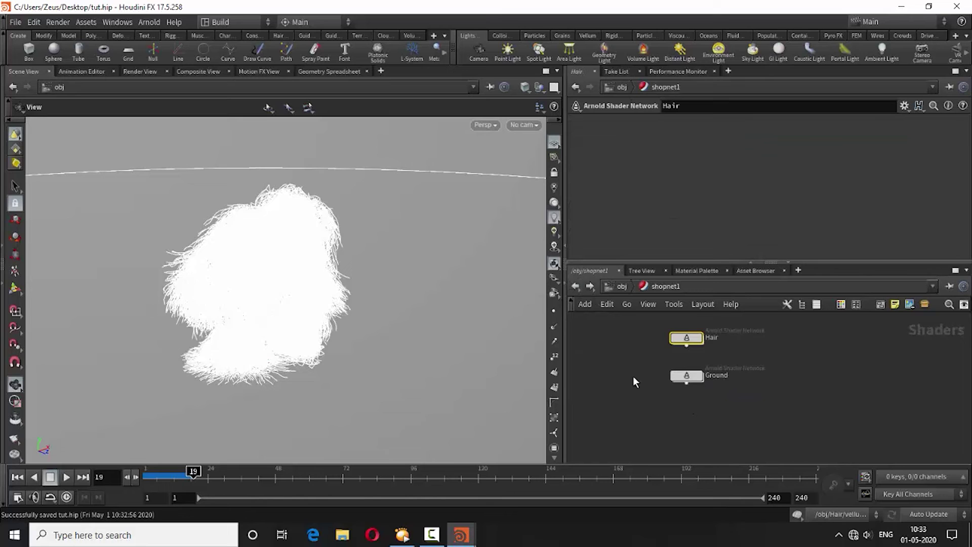
- Inside Ground, wire standard_surface1 into OUT_material's surface input, then return to shopnet1
double_click(689, 377)
key(Tab)
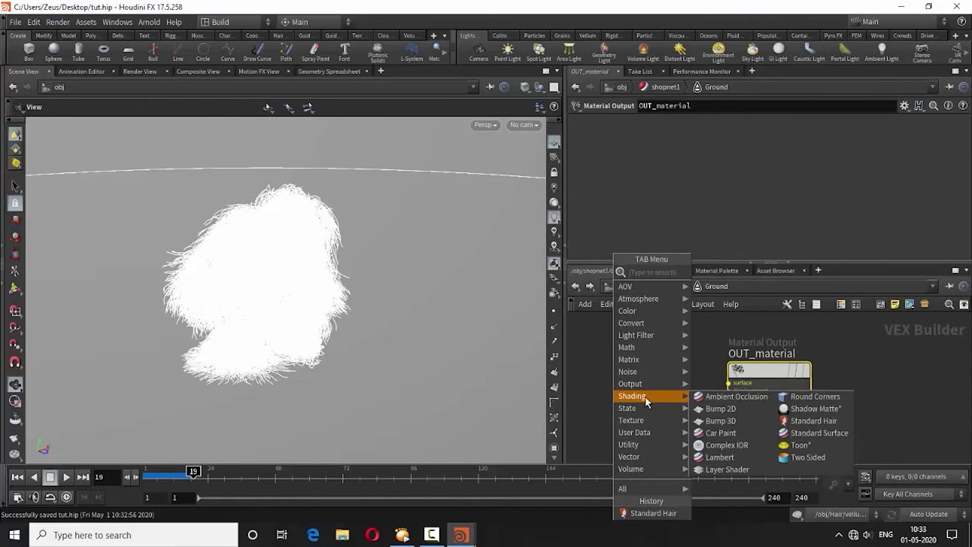
click(793, 431)
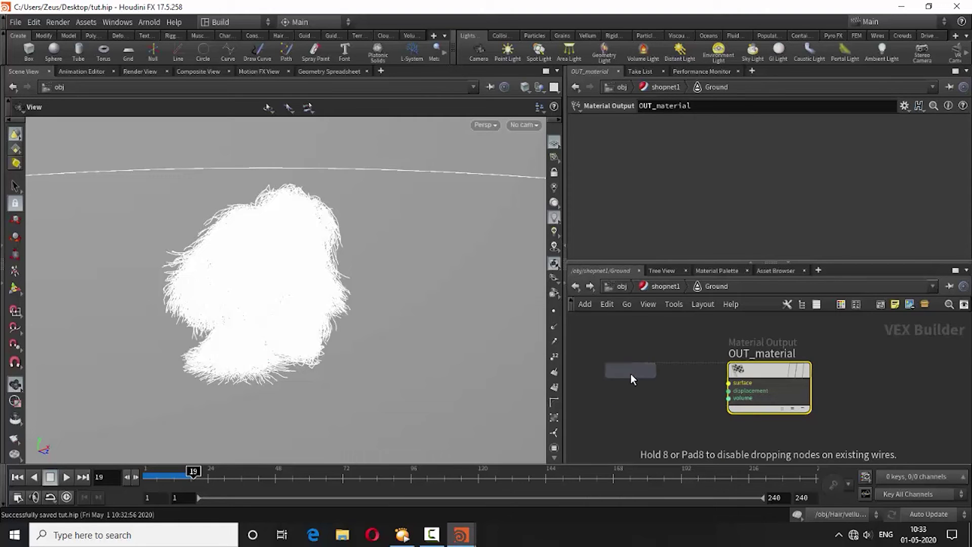
click(631, 373)
click(671, 383)
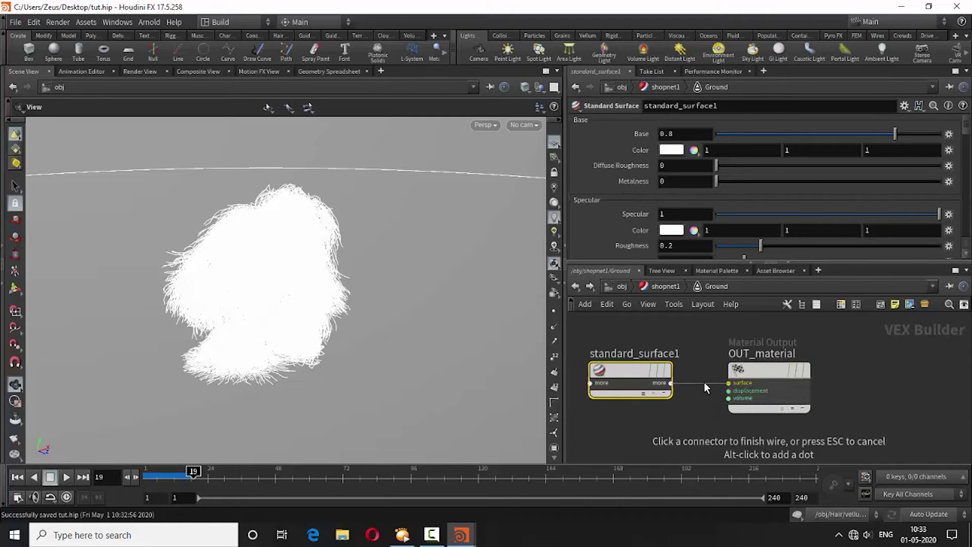
click(729, 383)
middle_drag(740, 419, 794, 426)
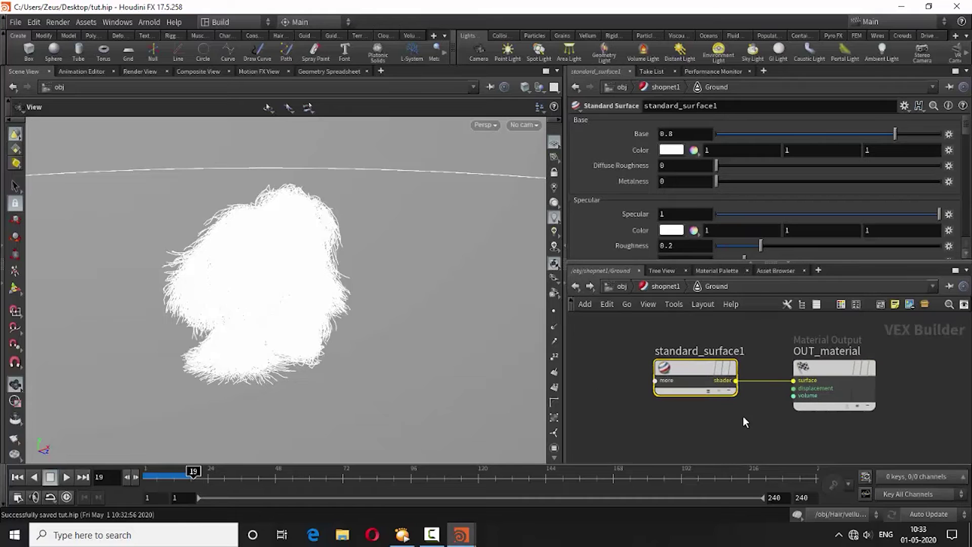
middle_drag(646, 432, 661, 436)
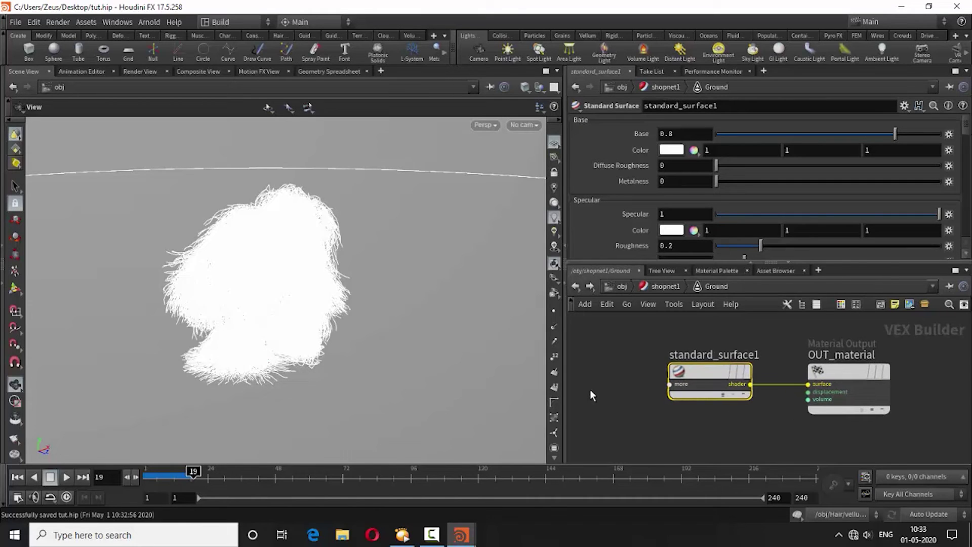
key(Tab)
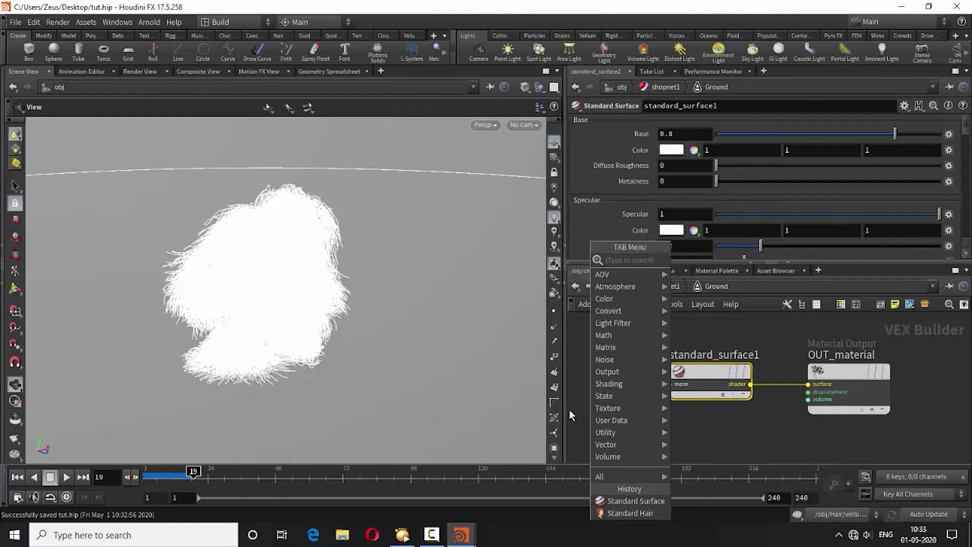
key(Escape)
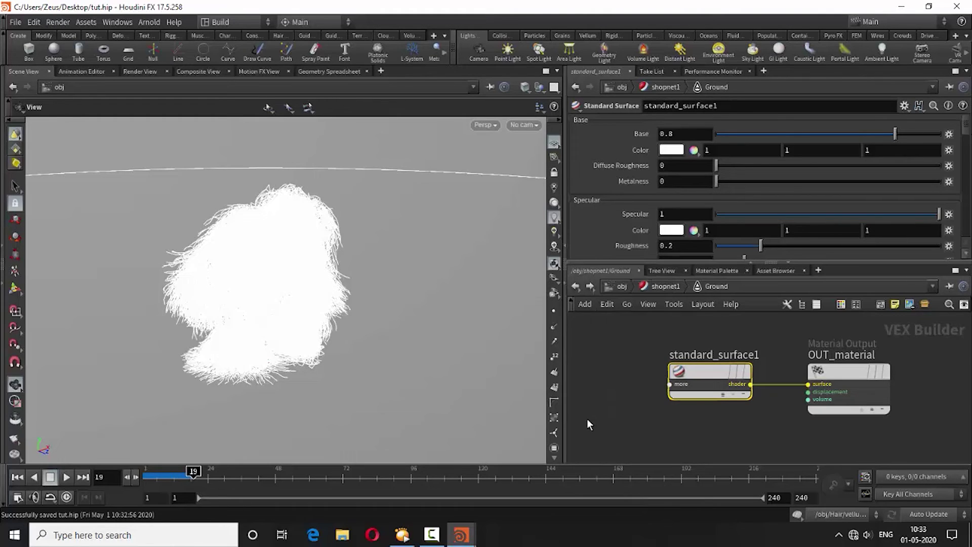
click(576, 287)
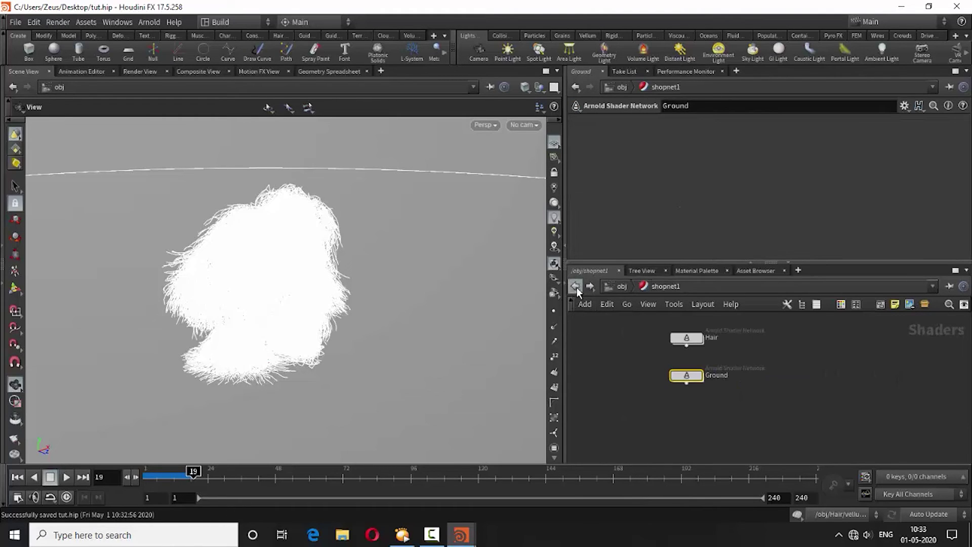
- Assign the material /obj/shopnet1/Ground to the Ground object
click(576, 287)
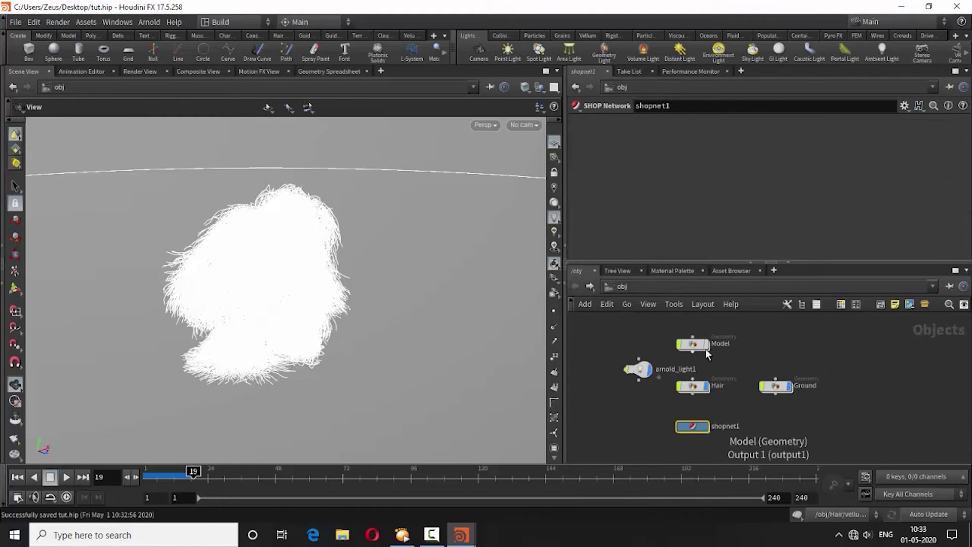
click(775, 386)
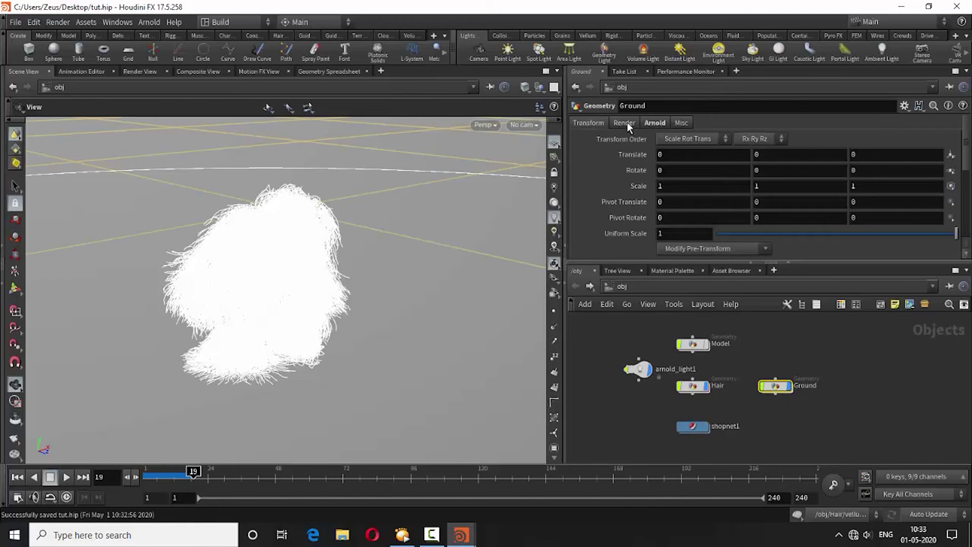
click(627, 123)
click(951, 140)
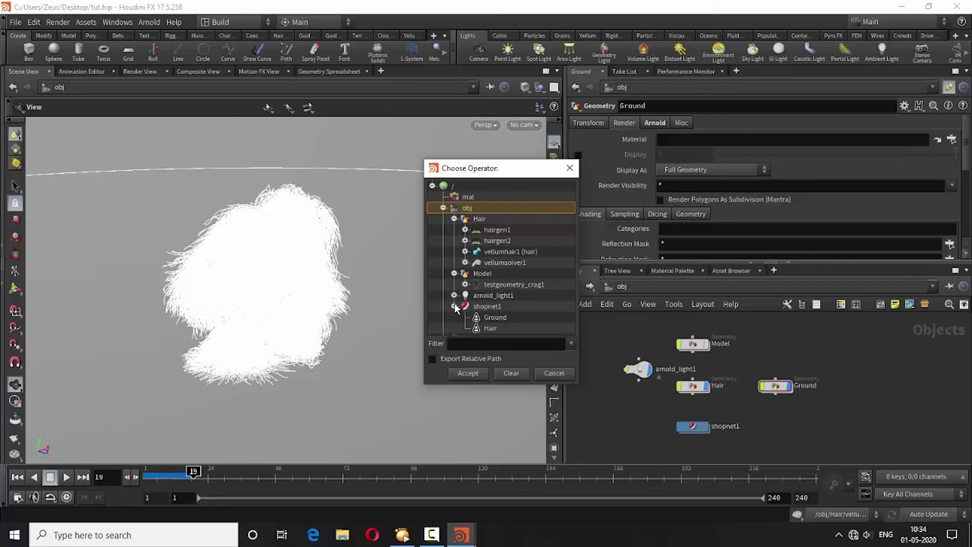
scroll(438, 304, down, 1)
click(487, 307)
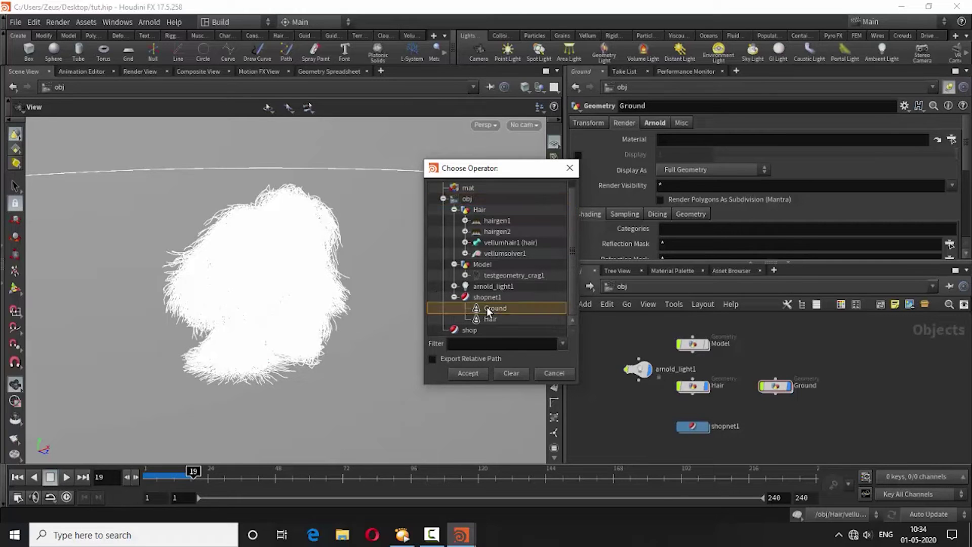
click(468, 374)
- Assign the material /obj/shopnet1/Hair to the Hair object
click(694, 386)
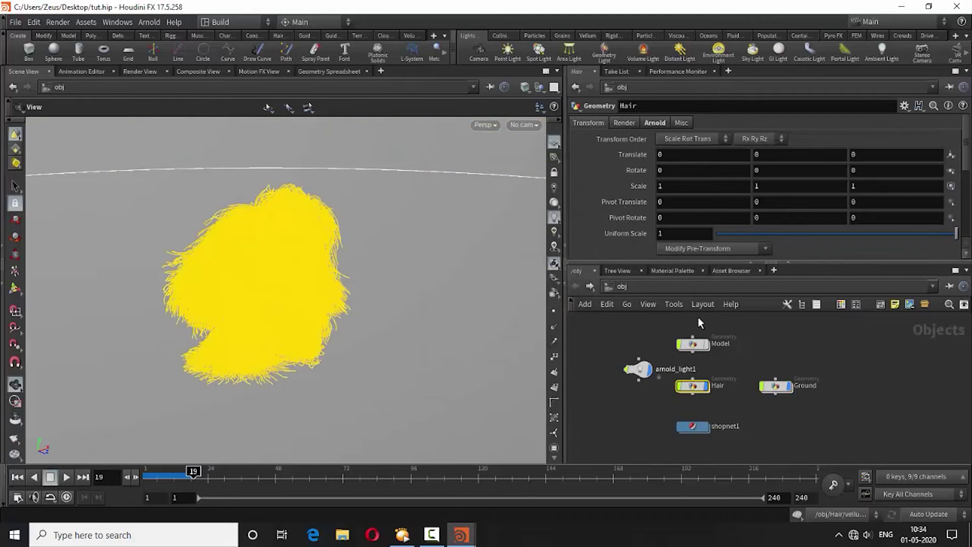
click(621, 124)
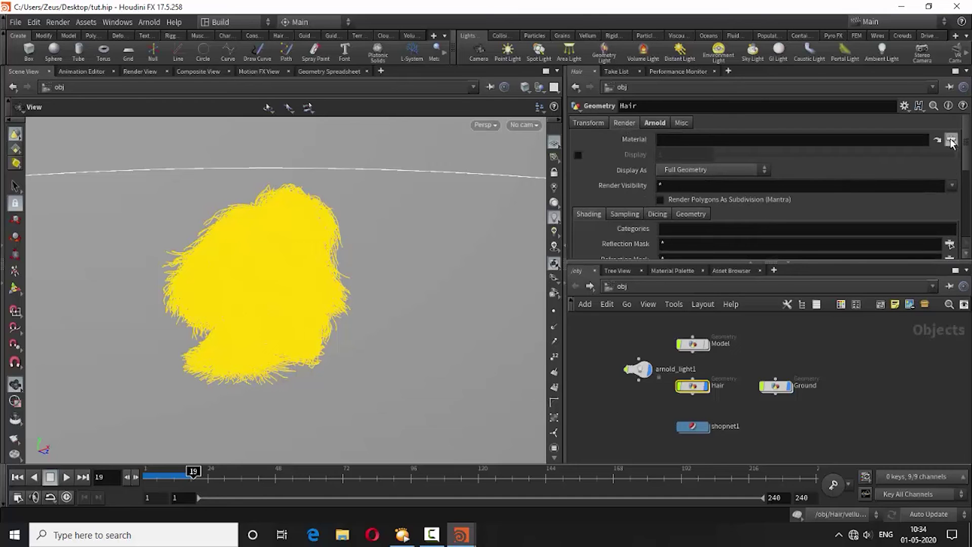
click(951, 141)
click(490, 320)
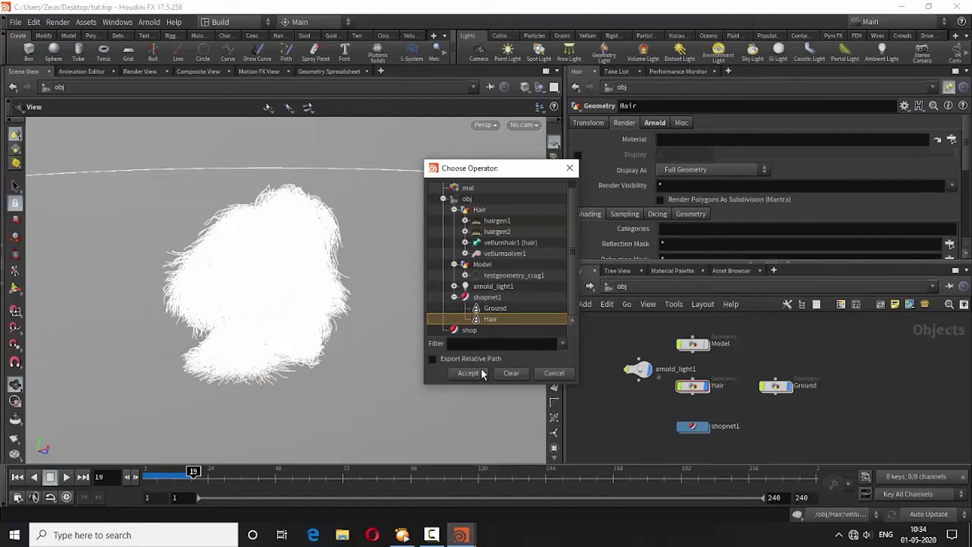
click(482, 371)
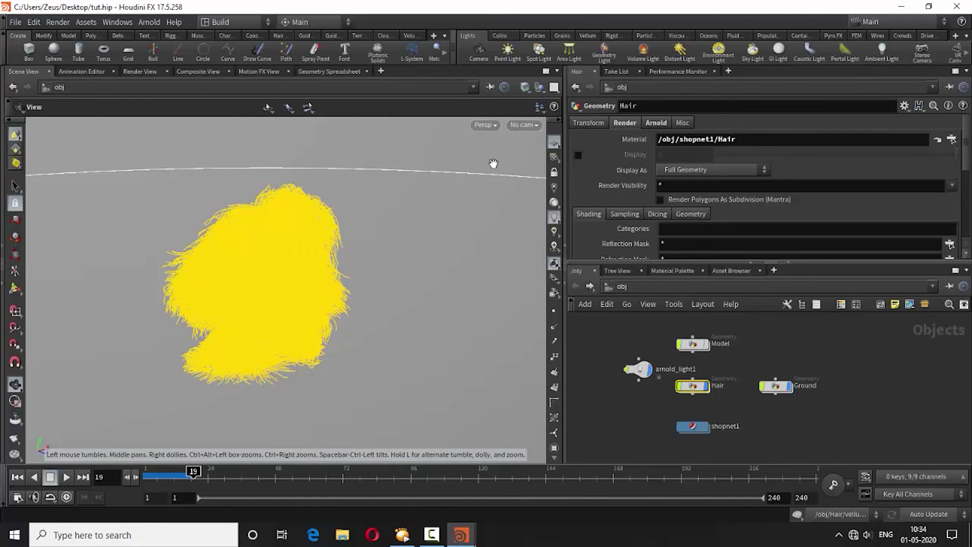
click(533, 125)
- Create camera cam1 from the current view and add an Arnold render node
click(526, 160)
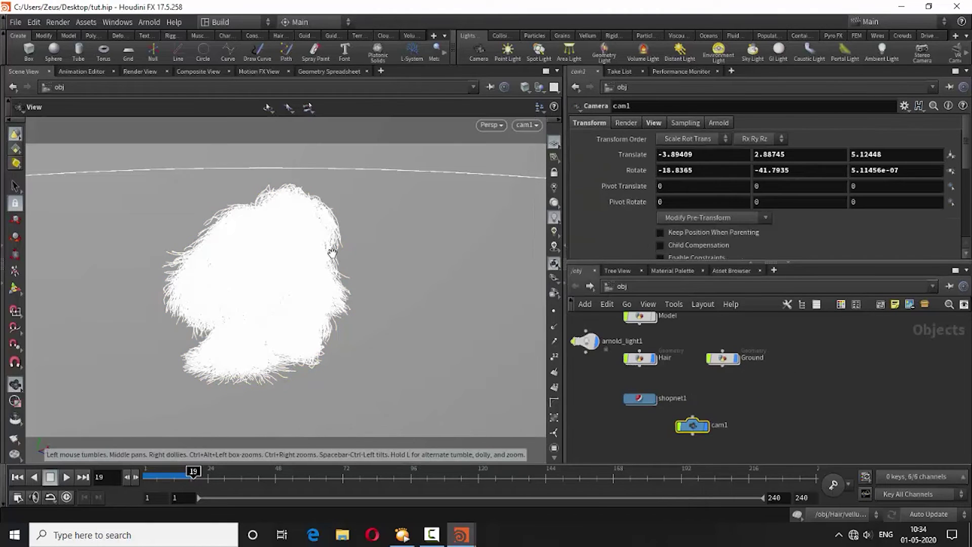
click(58, 22)
mouse_move(81, 35)
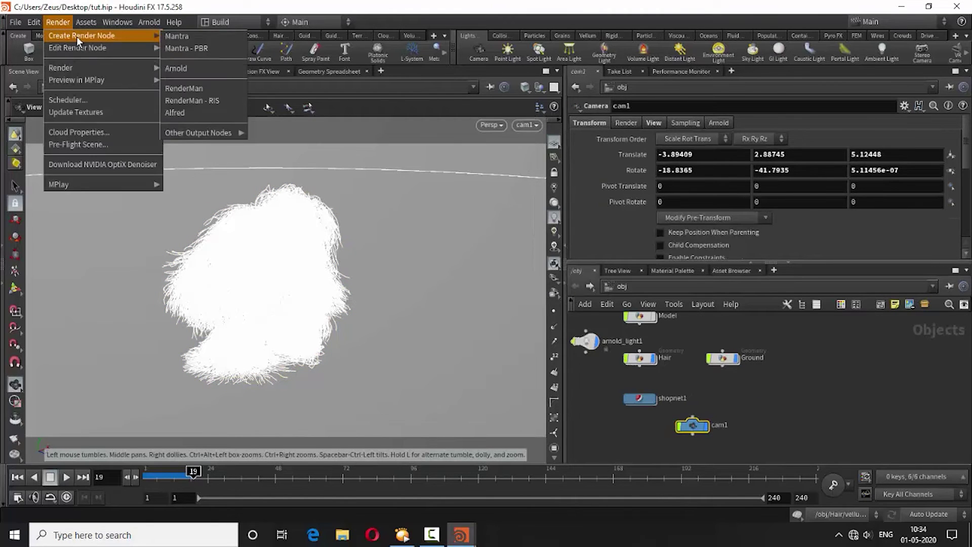
click(183, 68)
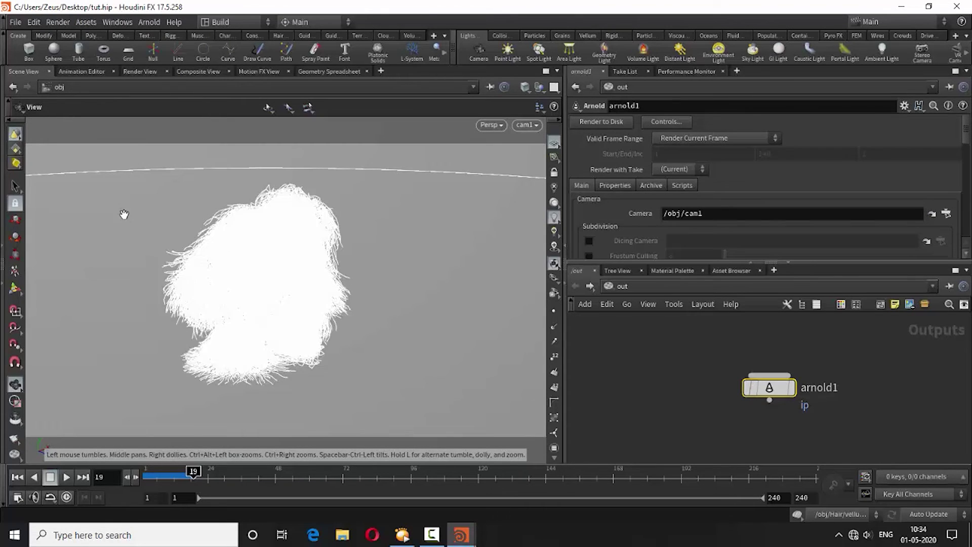
- Start an interactive Arnold render through /obj/cam1 in the Render View
click(147, 71)
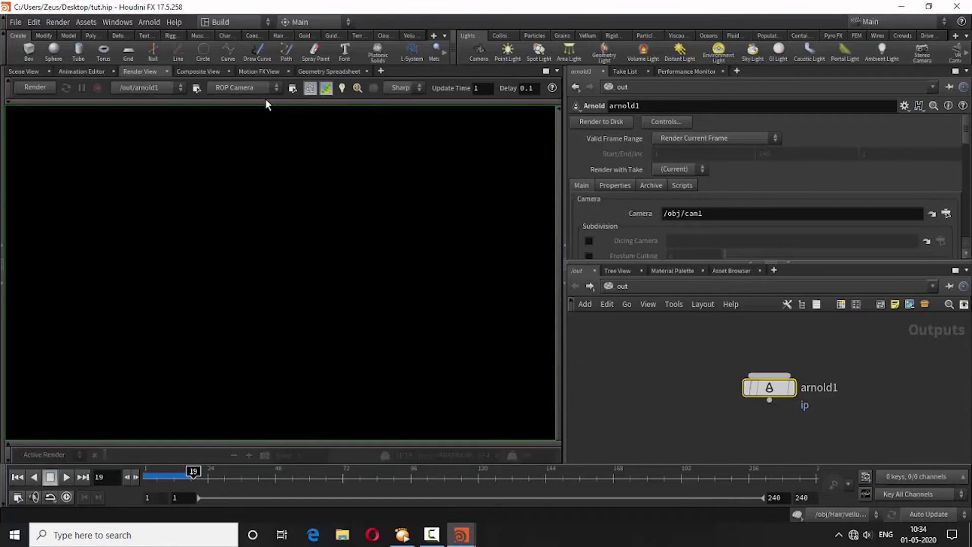
click(242, 88)
click(233, 121)
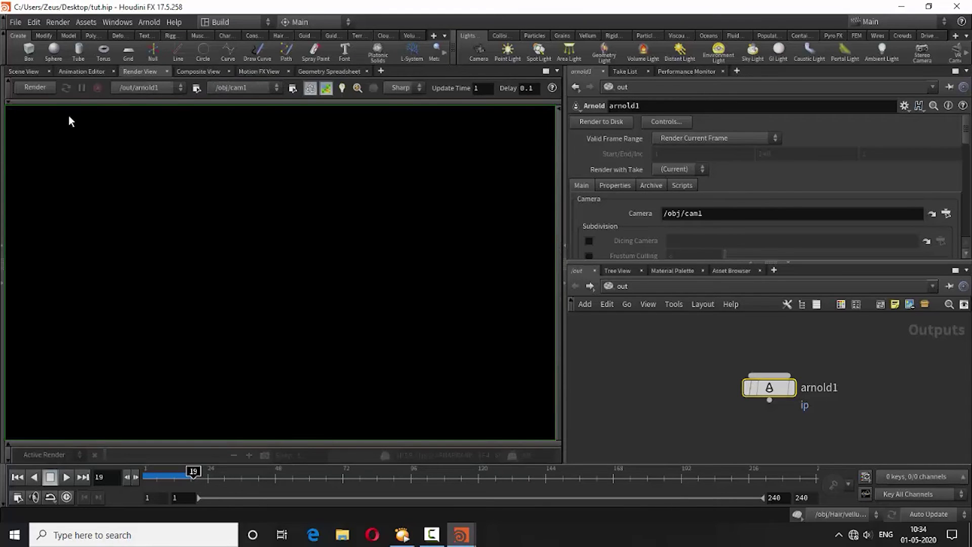
click(41, 87)
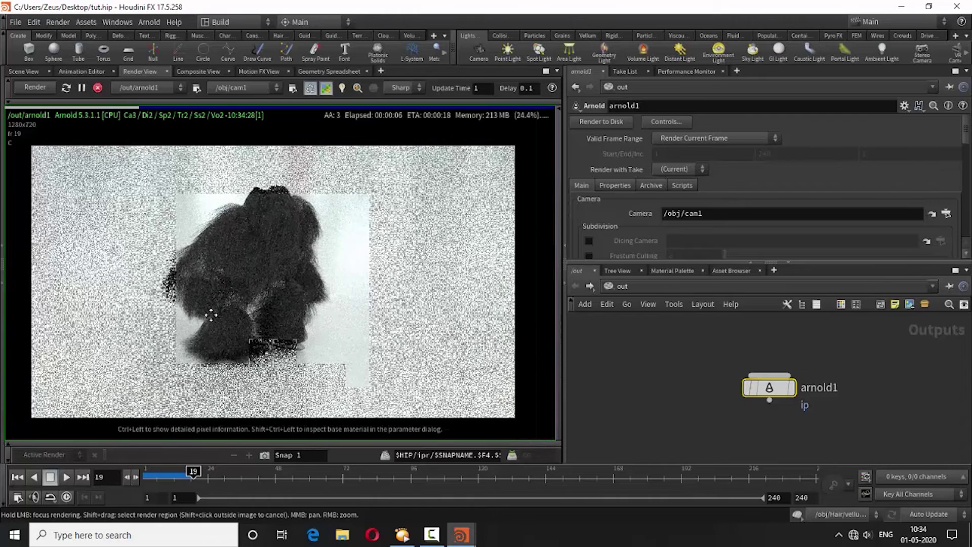
middle_drag(196, 314, 207, 319)
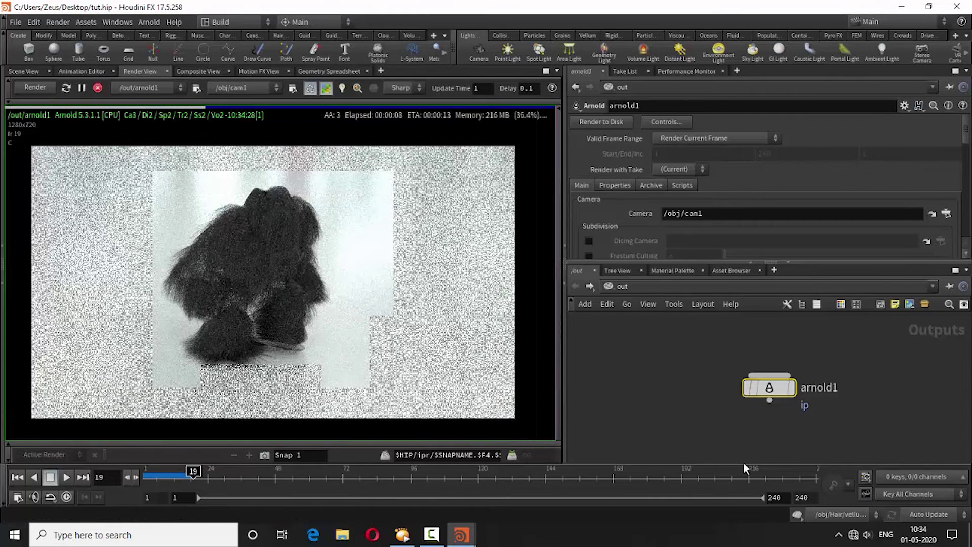
click(576, 287)
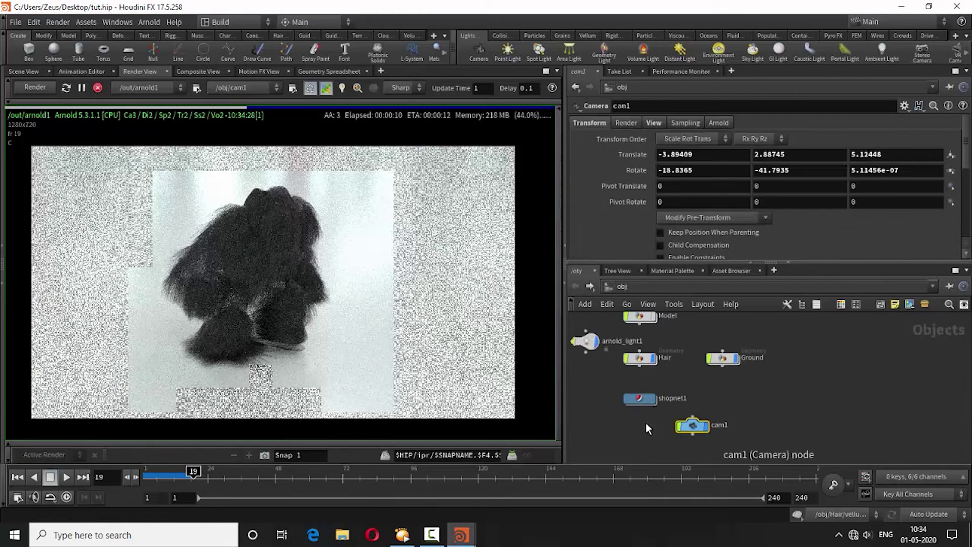
- Lower the Specular value of the Ground shader
double_click(637, 396)
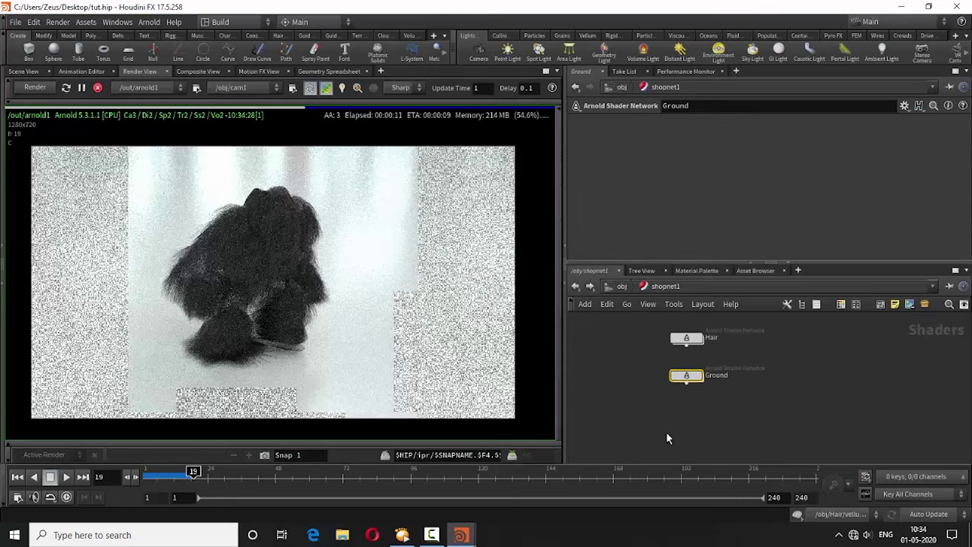
double_click(688, 375)
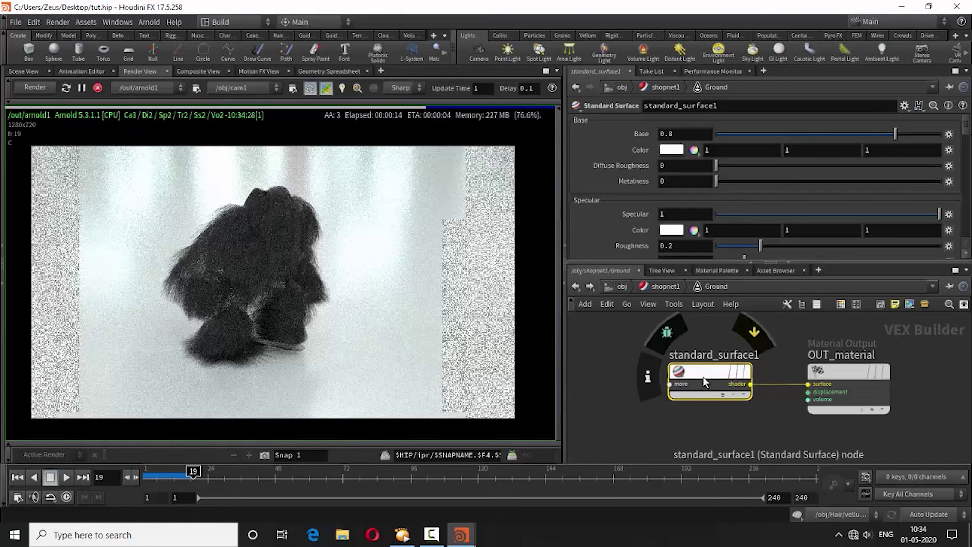
click(674, 216)
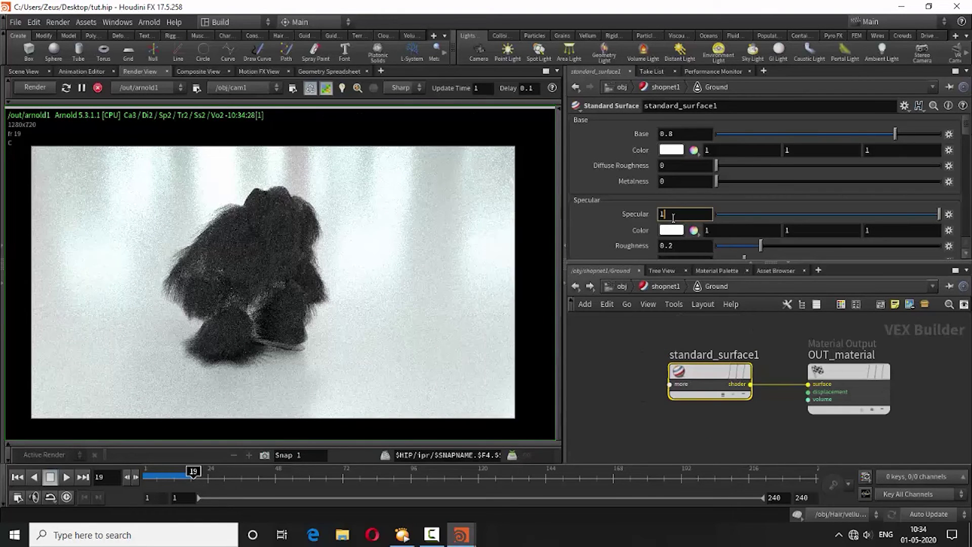
text(.1)
key(Return)
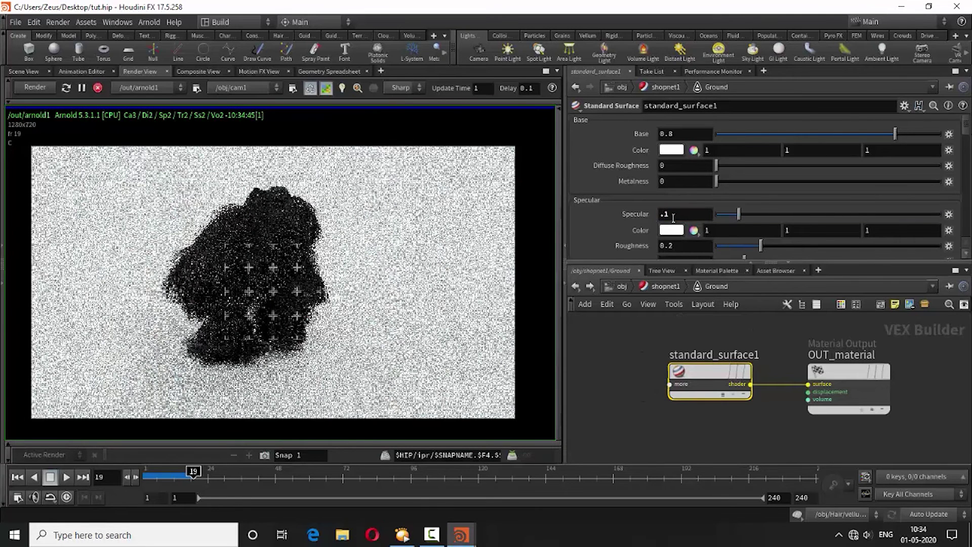
click(575, 286)
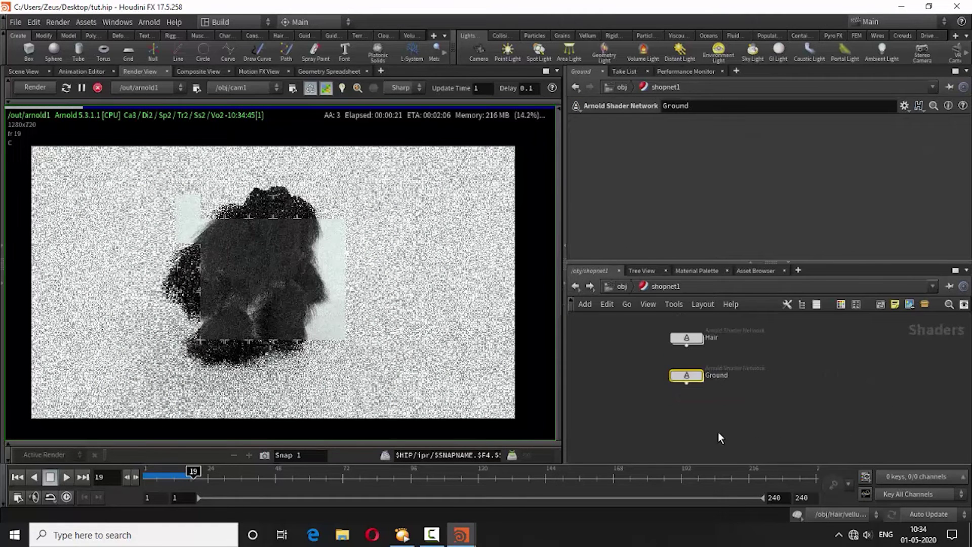
- Raise the standard_hair1 shader's Diffuse weight to 1 and refine the render on the fur
double_click(690, 338)
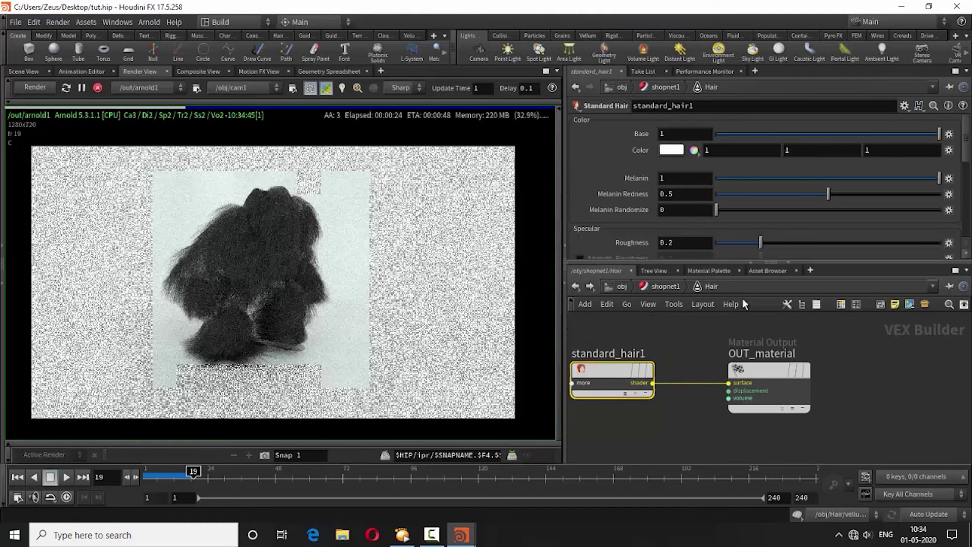
click(777, 265)
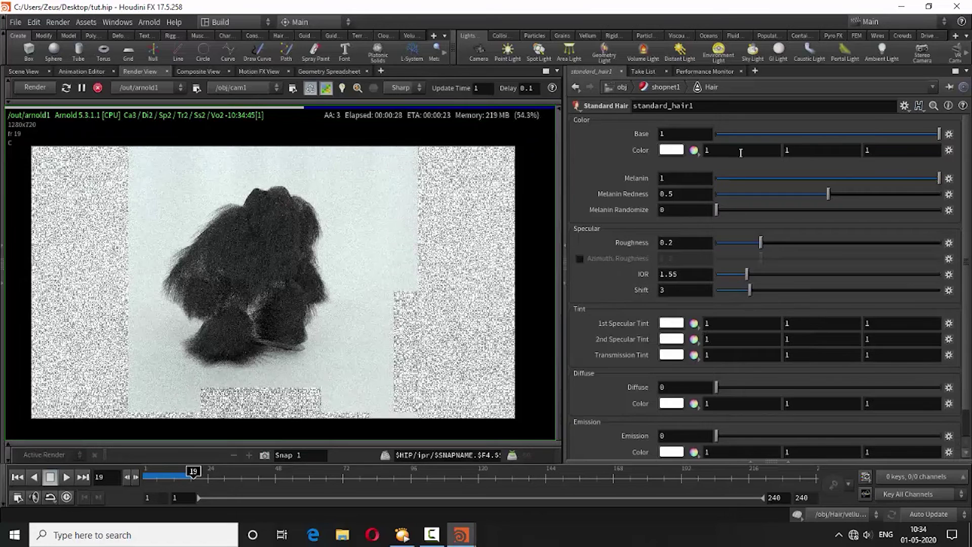
scroll(610, 324, down, 2)
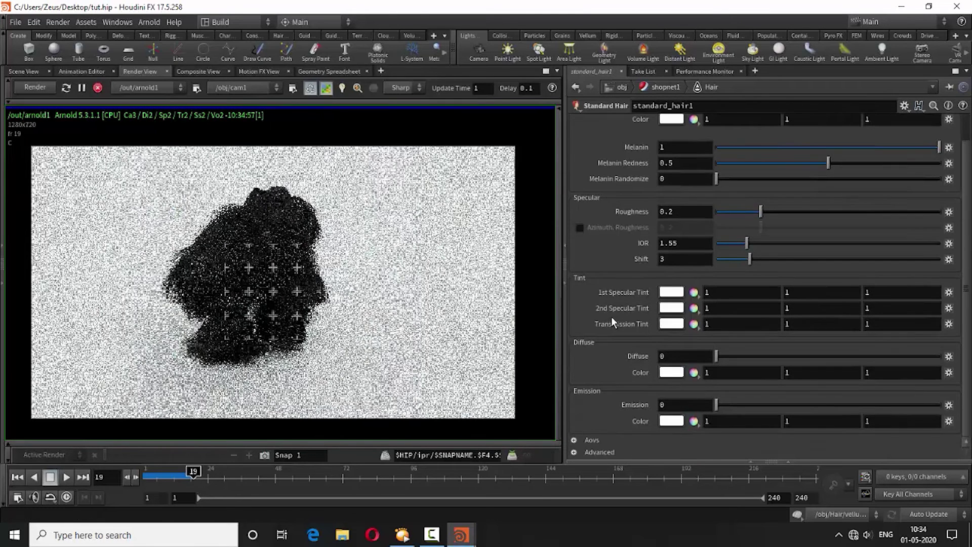
drag(716, 356, 939, 356)
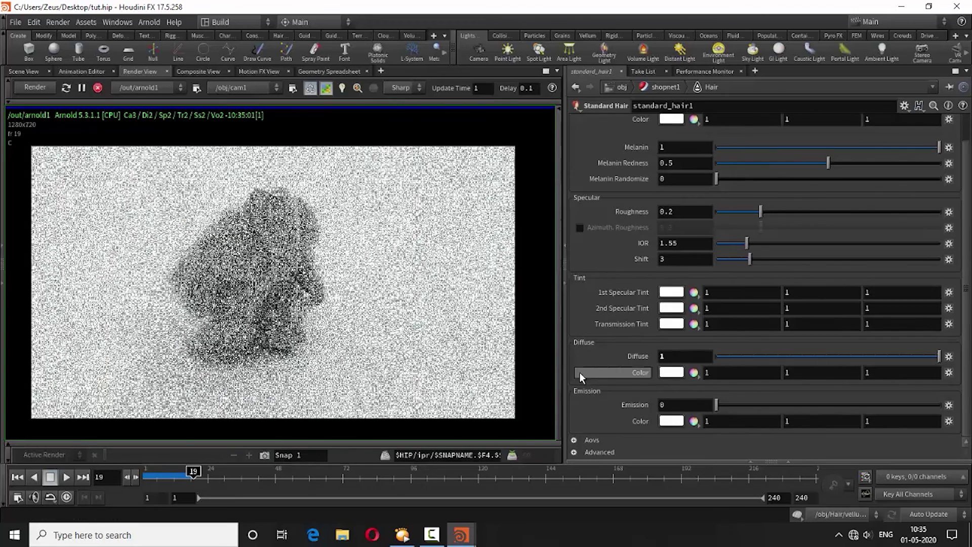
click(273, 292)
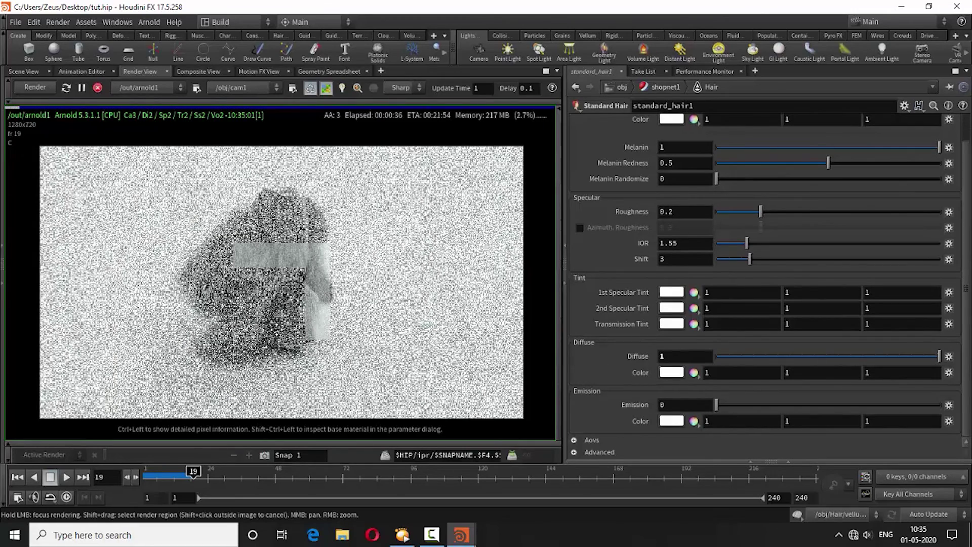
middle_drag(253, 346, 270, 346)
scroll(271, 346, up, 1)
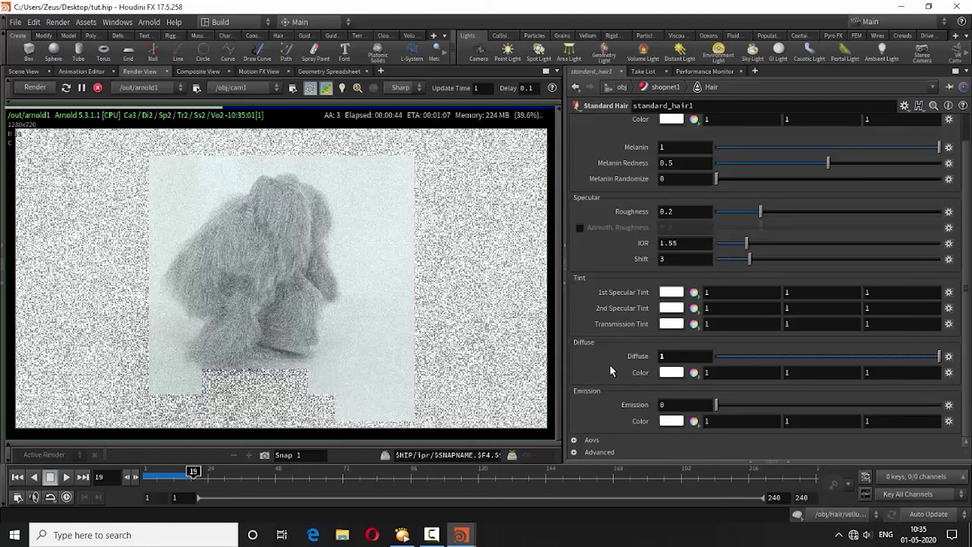
scroll(610, 366, up, 2)
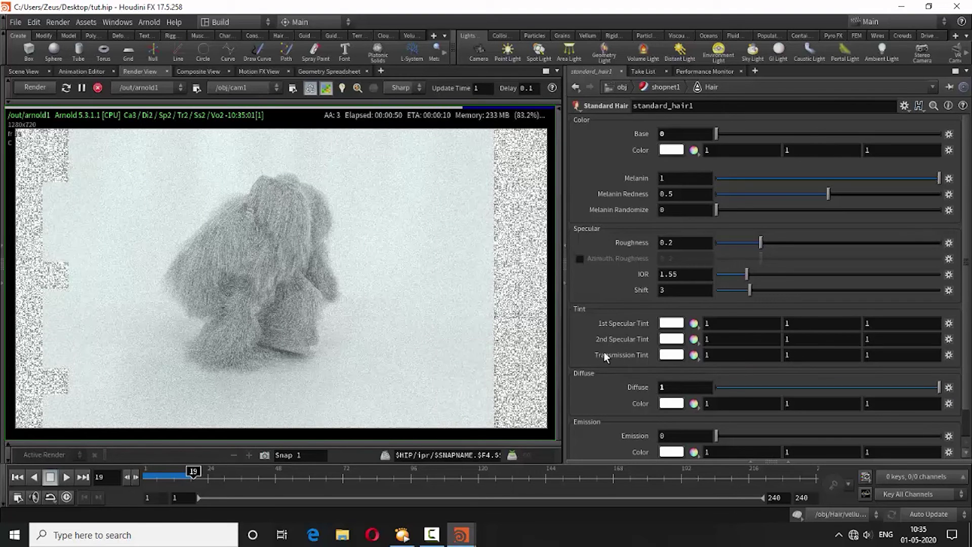
scroll(606, 348, down, 2)
- Set the hair diffuse colour to light brown with V 0.751 and S 0.529
click(670, 373)
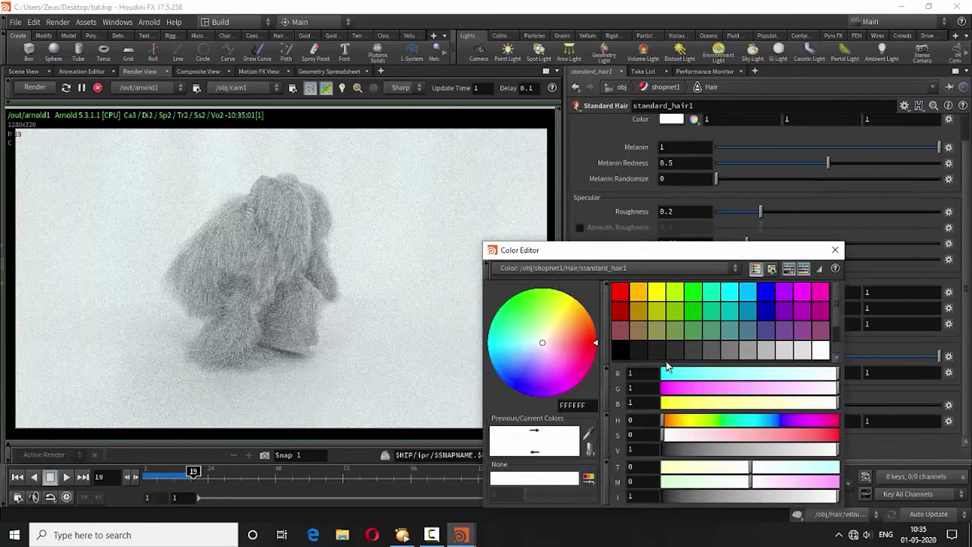
click(637, 331)
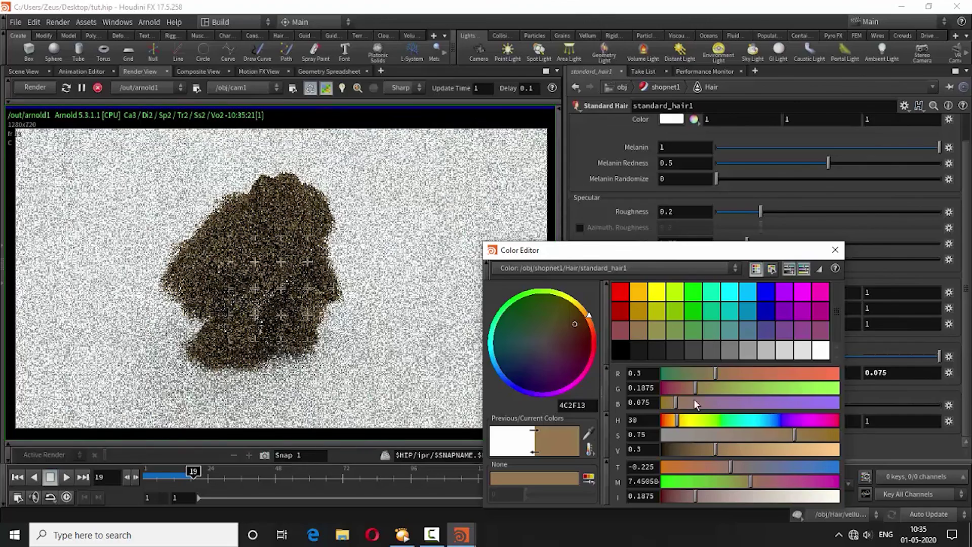
mouse_move(773, 450)
mouse_down()
mouse_move(794, 451)
mouse_move(751, 438)
mouse_move(762, 434)
mouse_up()
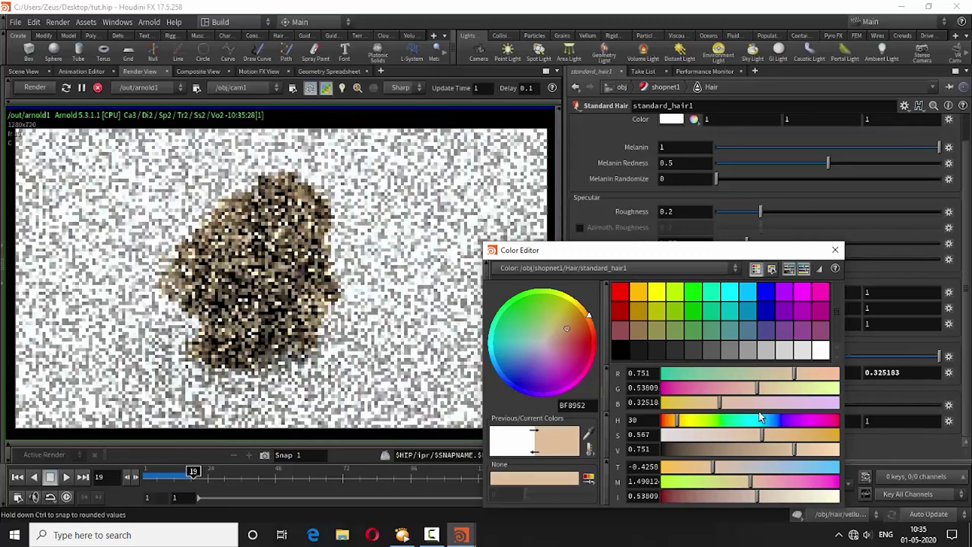
drag(637, 253, 648, 122)
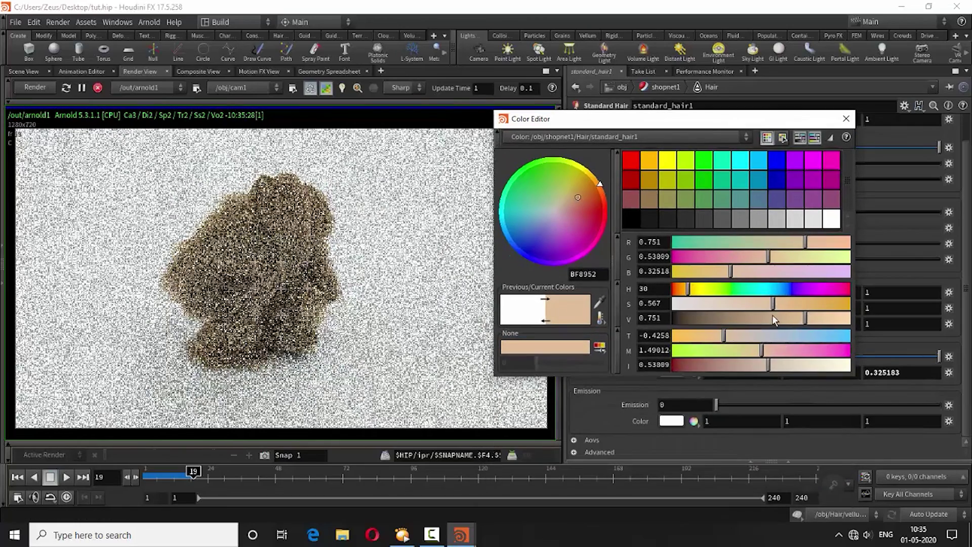
drag(770, 303, 766, 303)
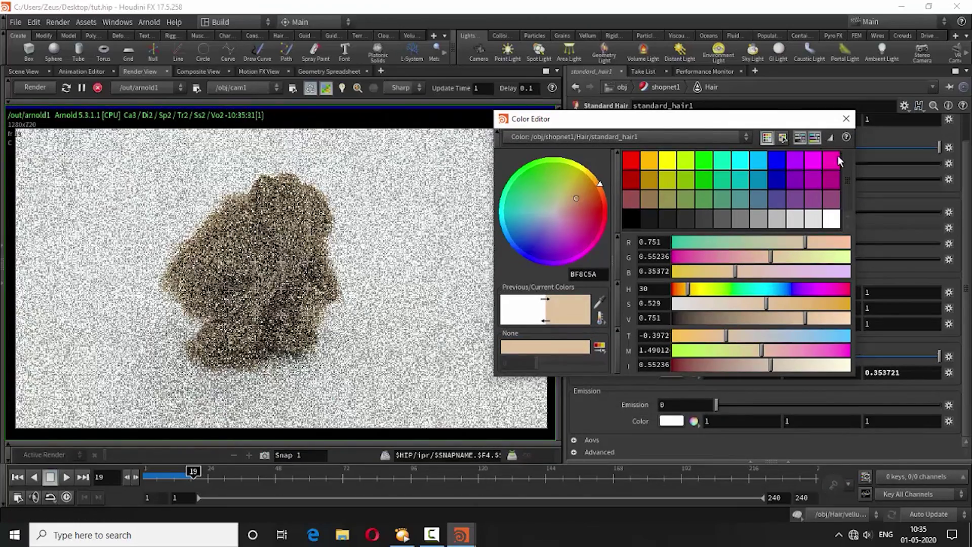
click(844, 126)
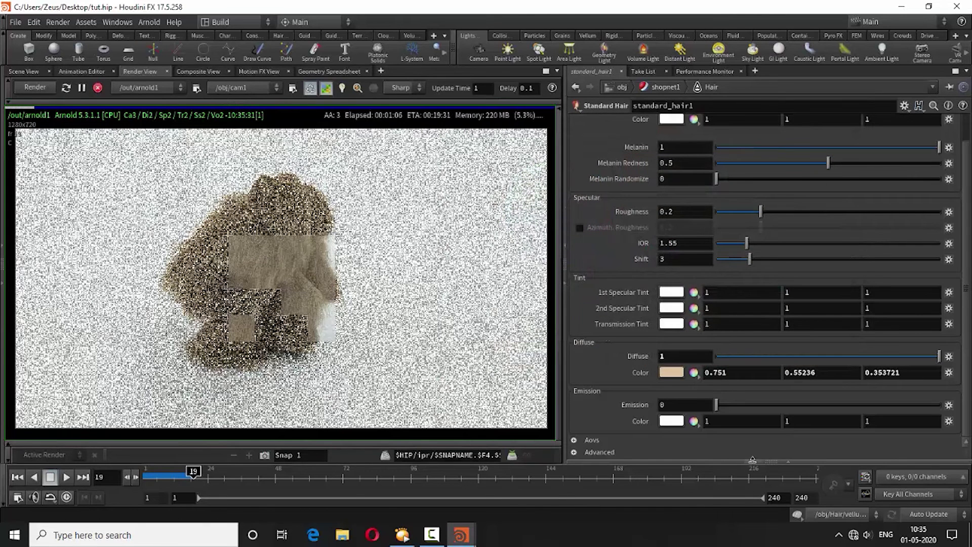
- Restore the shader network pane and recentre the light-brown fur render
click(751, 462)
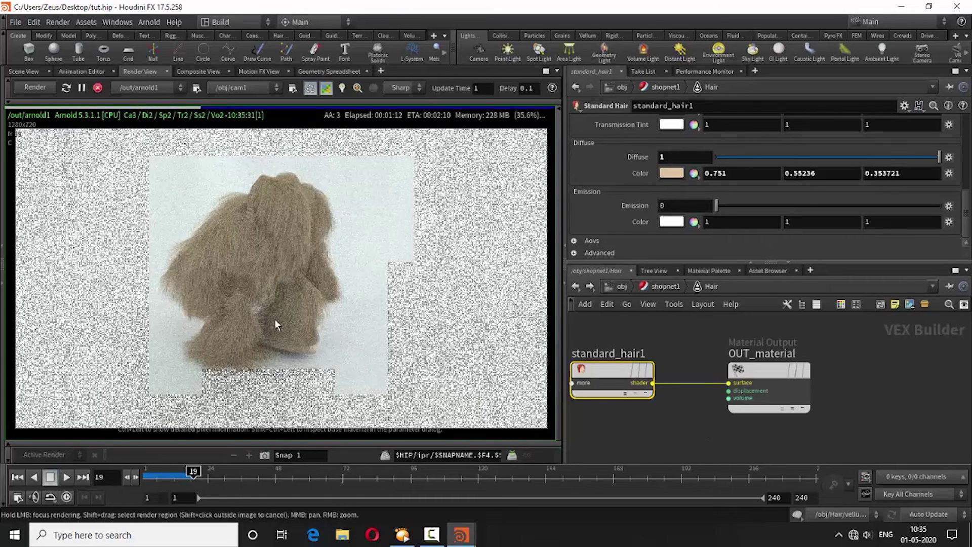
scroll(276, 324, up, 2)
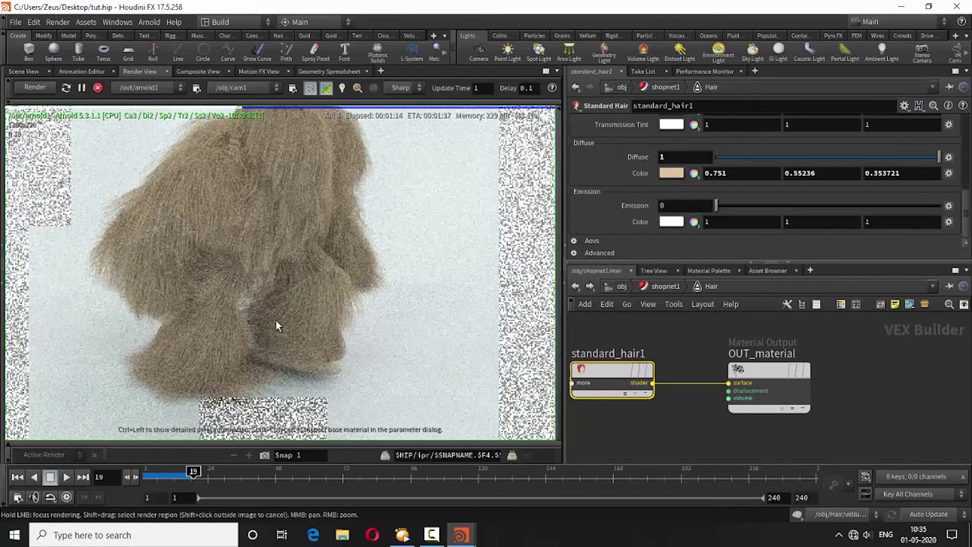
scroll(306, 317, down, 2)
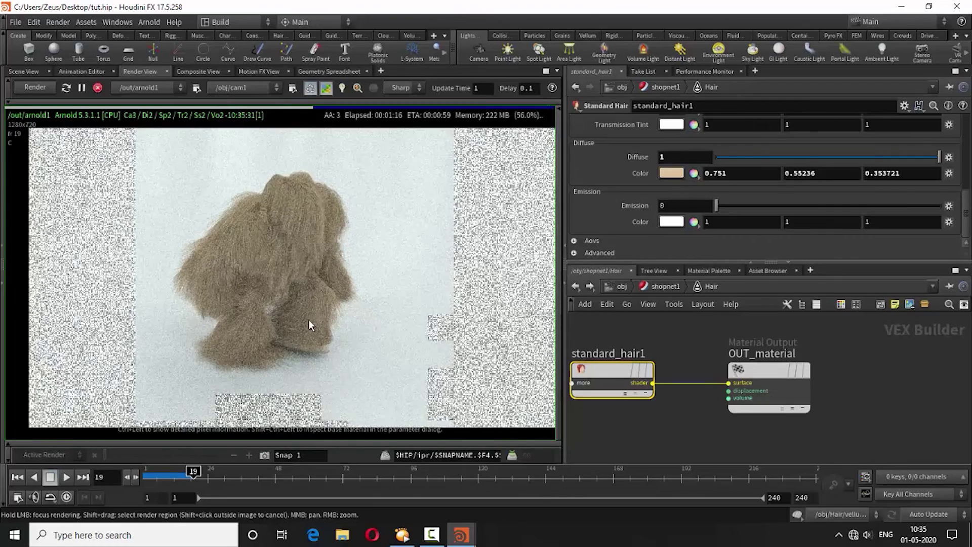
scroll(355, 325, up, 1)
scroll(320, 311, down, 1)
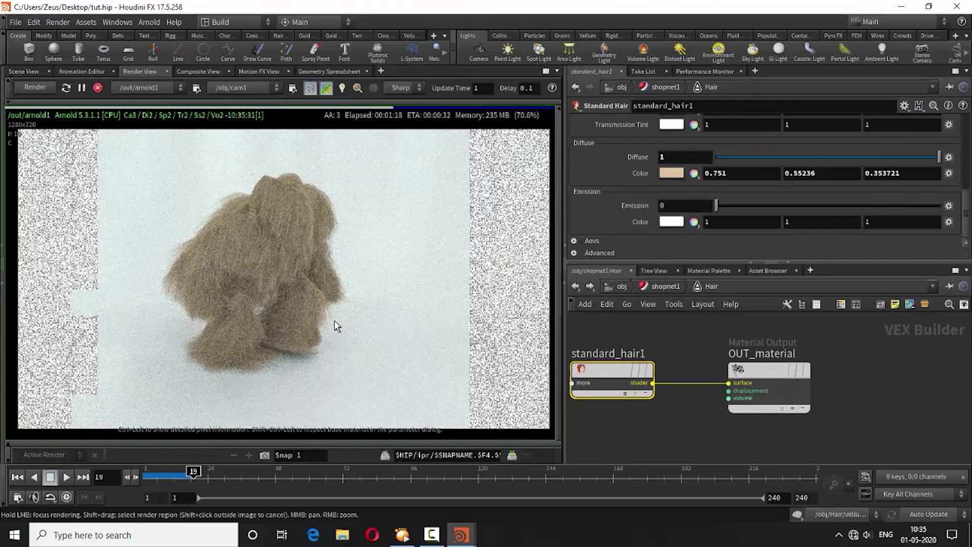
middle_drag(334, 320, 331, 322)
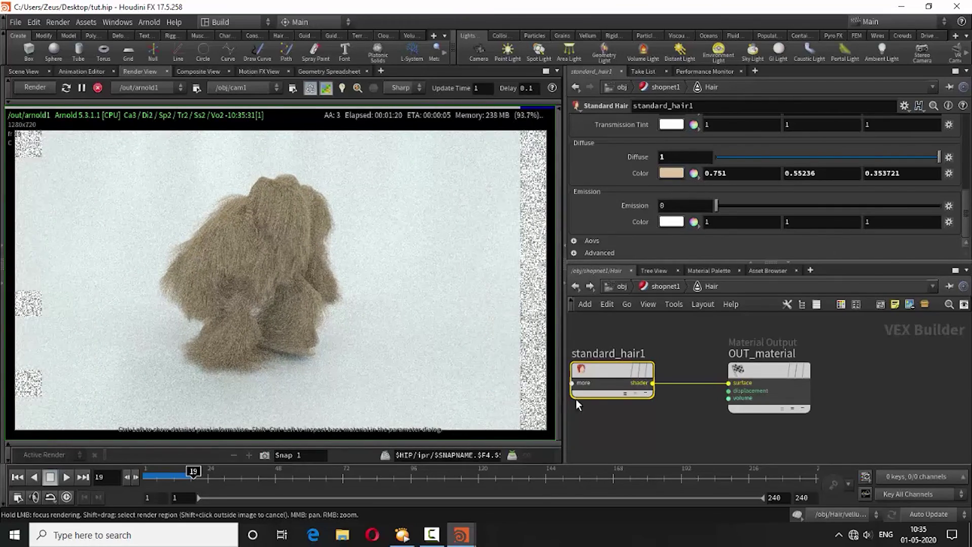
- Dive into the Hair object and stop the interactive render
click(575, 287)
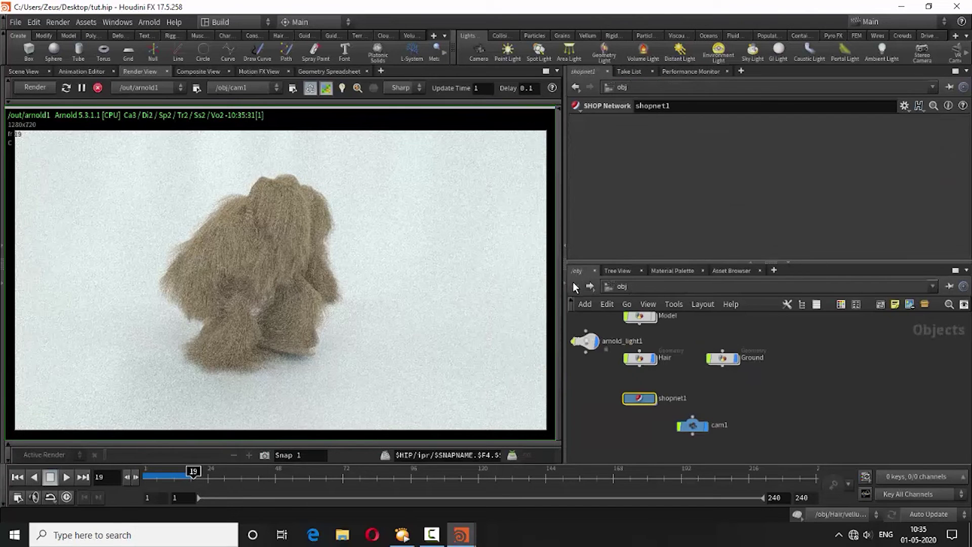
double_click(641, 359)
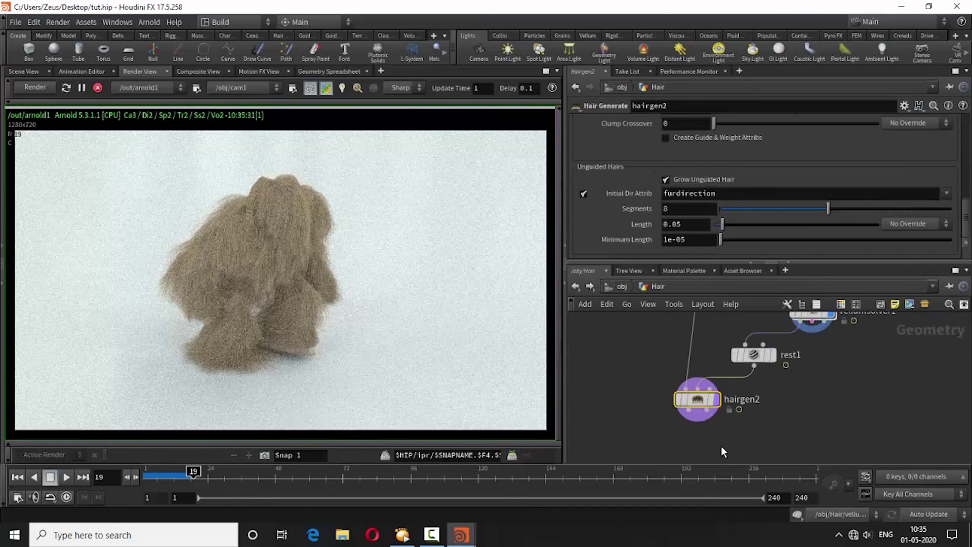
click(98, 88)
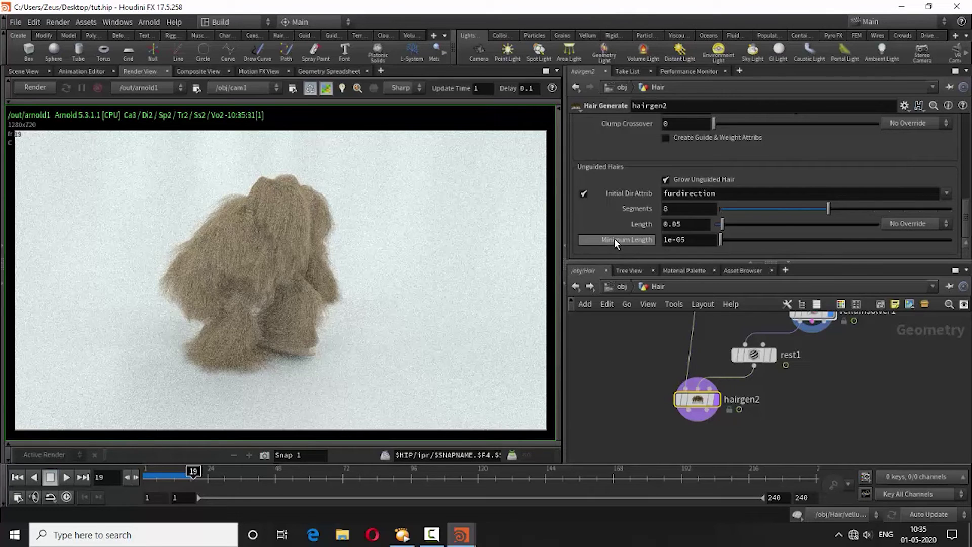
- Set hairgen2's Thickness to 0.005 on the Attributes & Appearance tab
scroll(614, 241, up, 1)
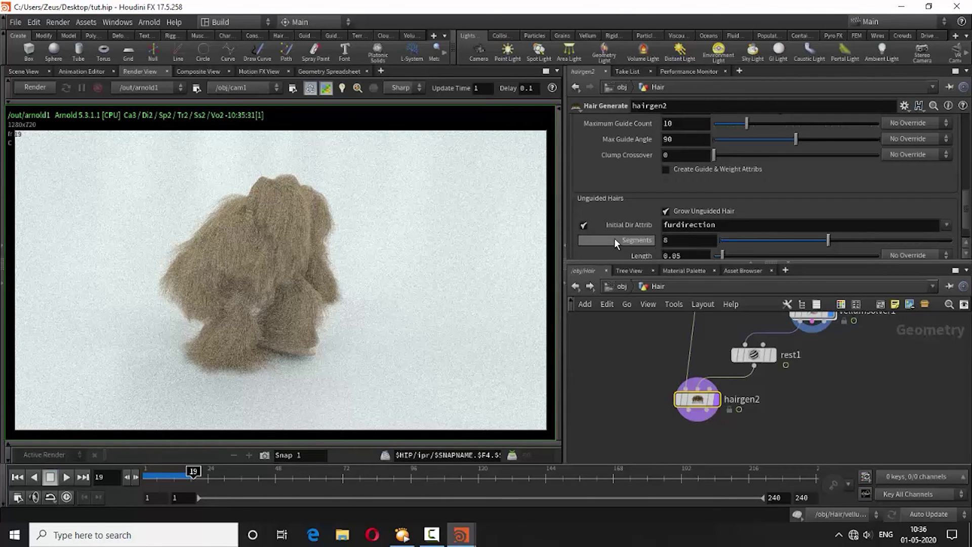
scroll(615, 241, up, 2)
scroll(614, 238, down, 2)
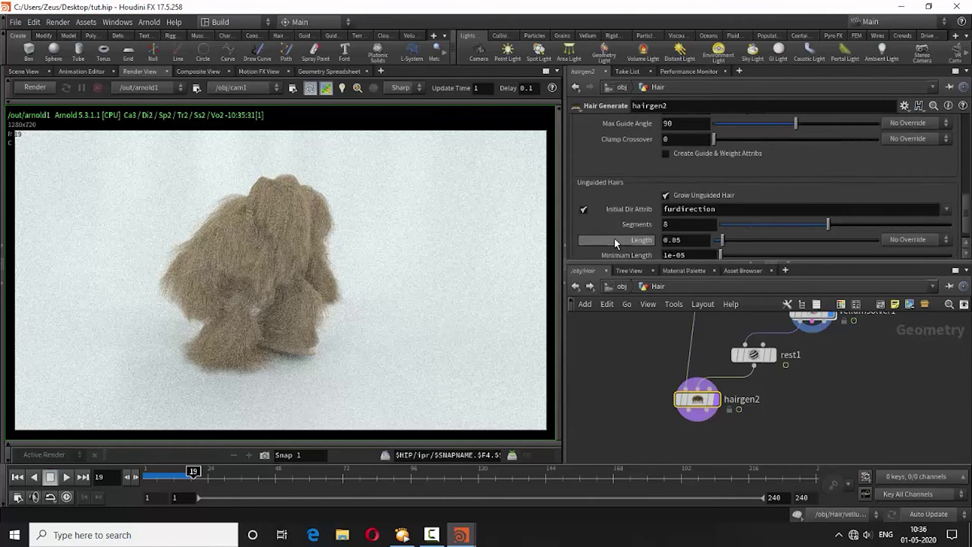
scroll(615, 238, down, 1)
scroll(623, 251, up, 1)
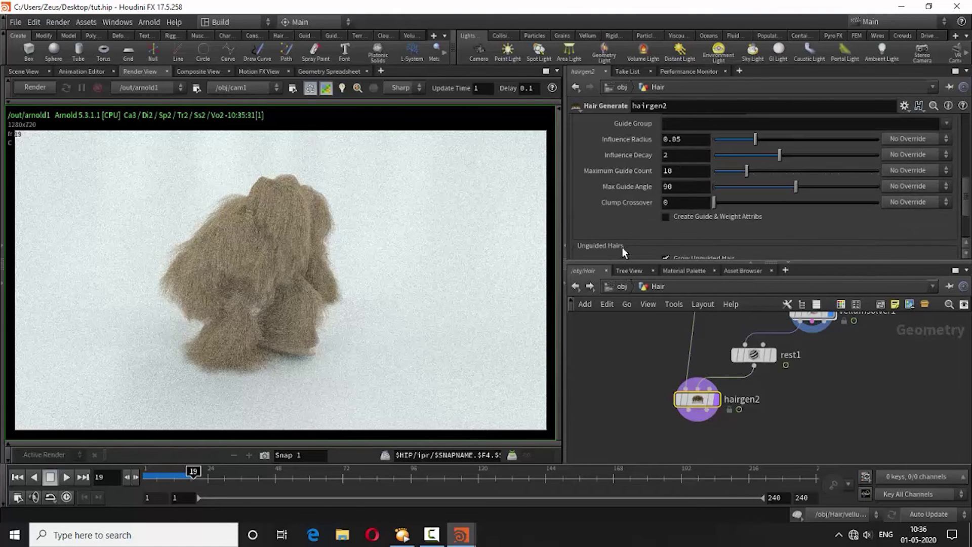
scroll(622, 251, up, 1)
scroll(622, 250, up, 1)
scroll(622, 247, up, 1)
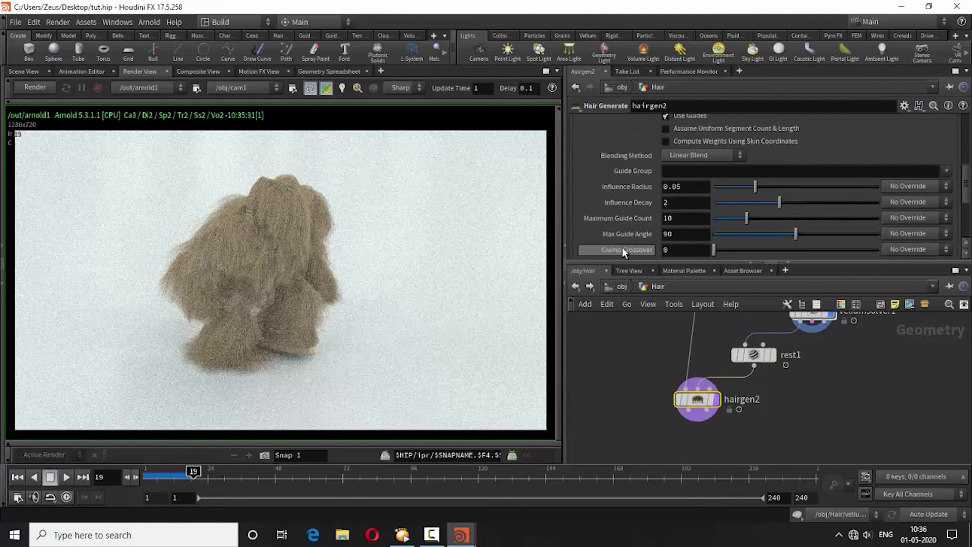
scroll(622, 247, up, 2)
scroll(622, 247, up, 1)
scroll(621, 247, up, 1)
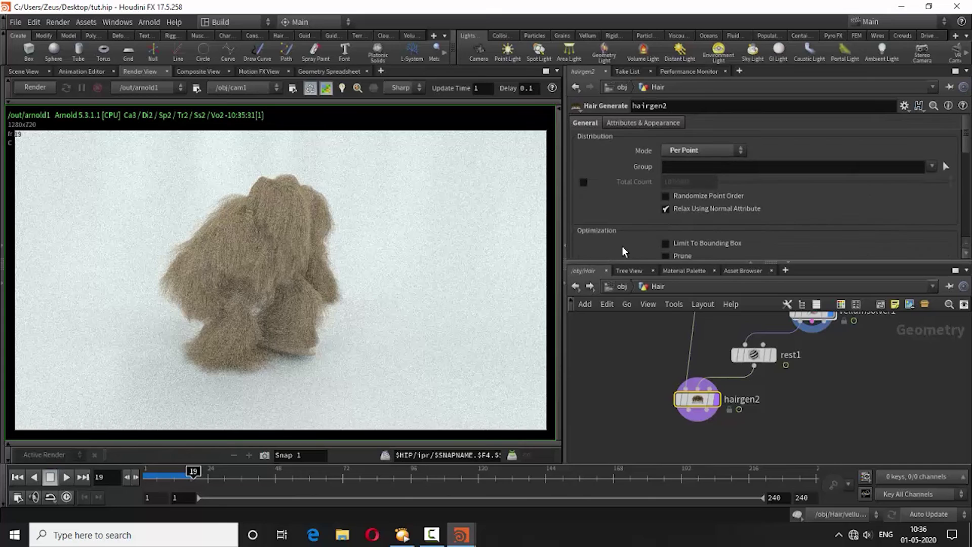
click(633, 121)
text(0.005)
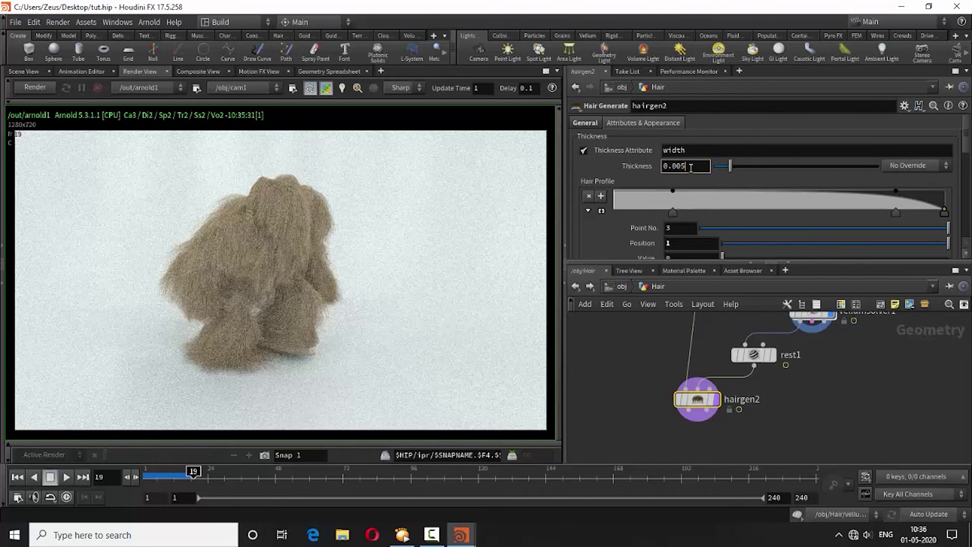
- Restart the Arnold IPR to render the thicker fur strands
click(40, 88)
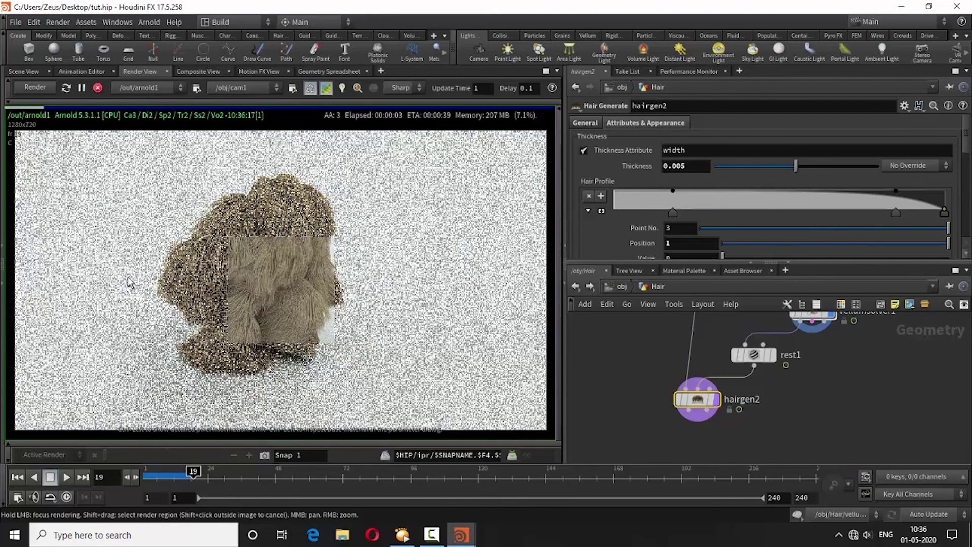
scroll(204, 266, up, 2)
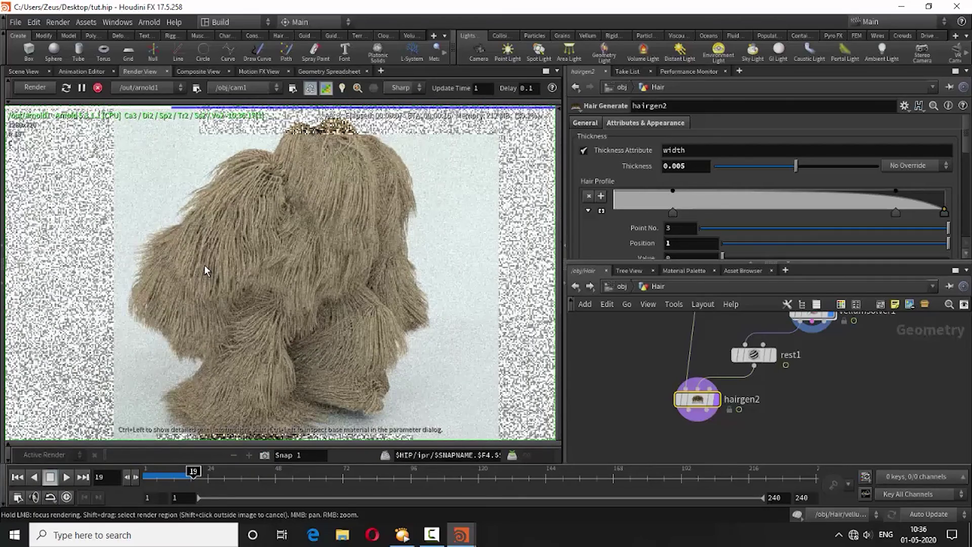
scroll(205, 265, down, 2)
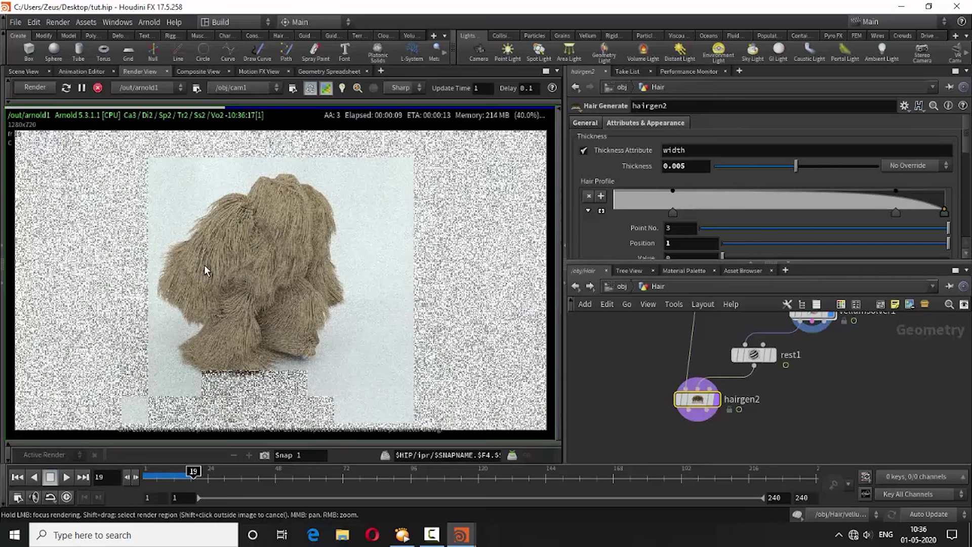
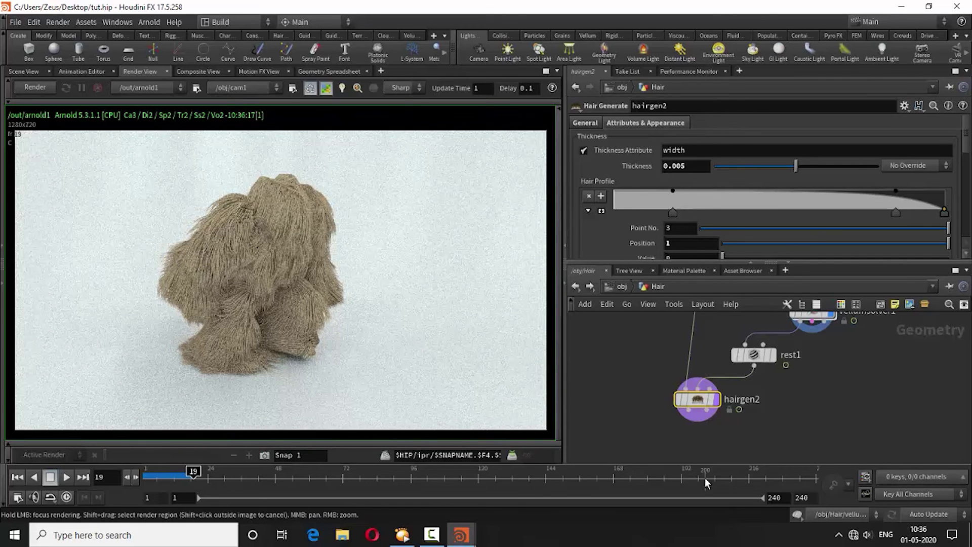
- Add an unconnected Image texture node beside standard_surface1 in shopnet1's Ground material
click(574, 287)
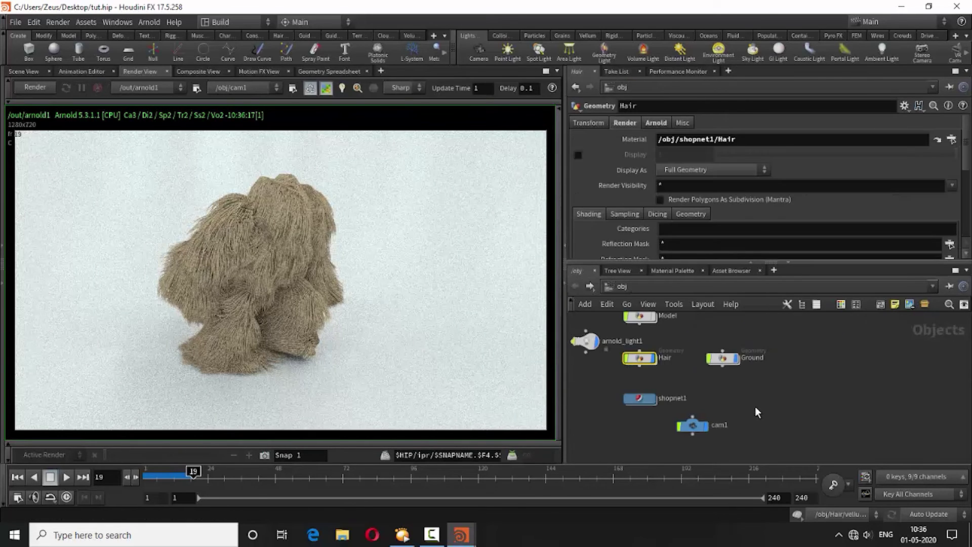
double_click(651, 400)
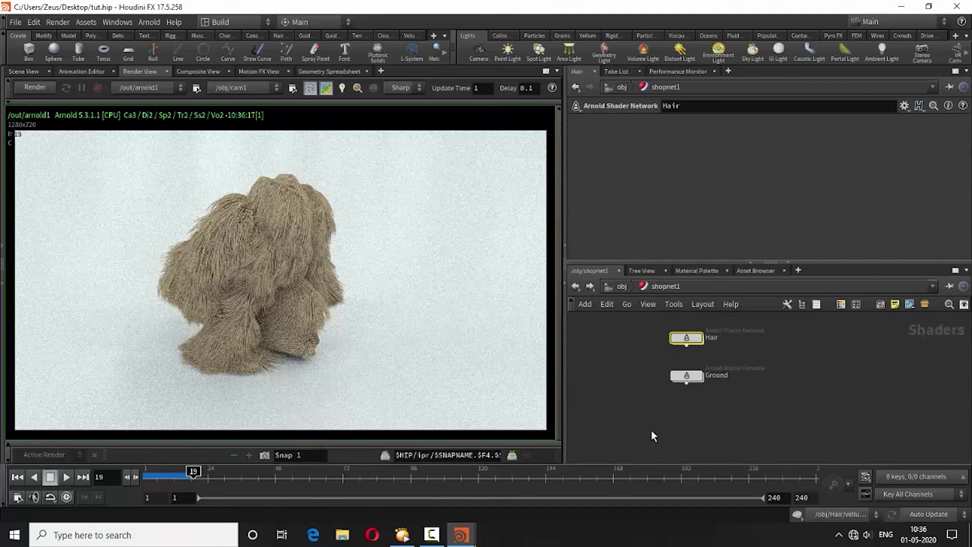
double_click(698, 380)
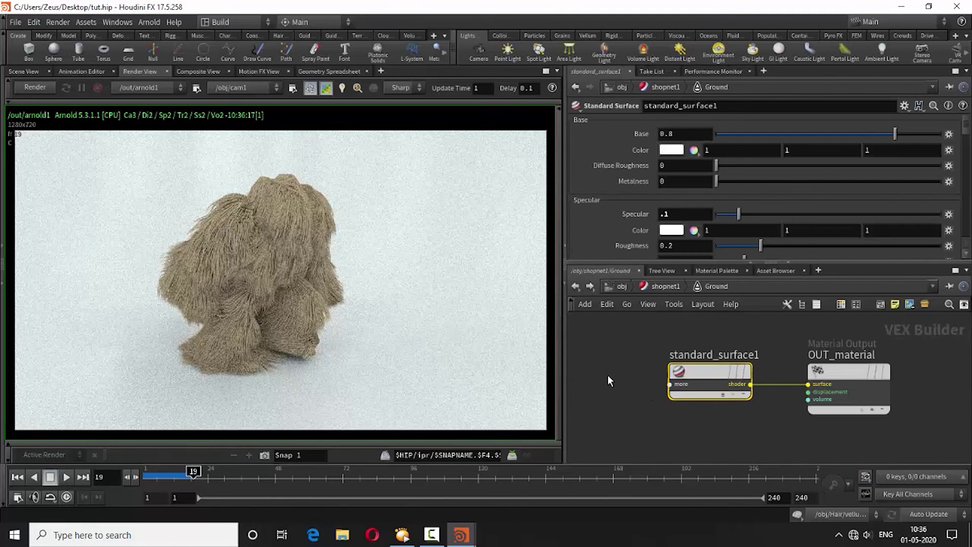
key(Tab)
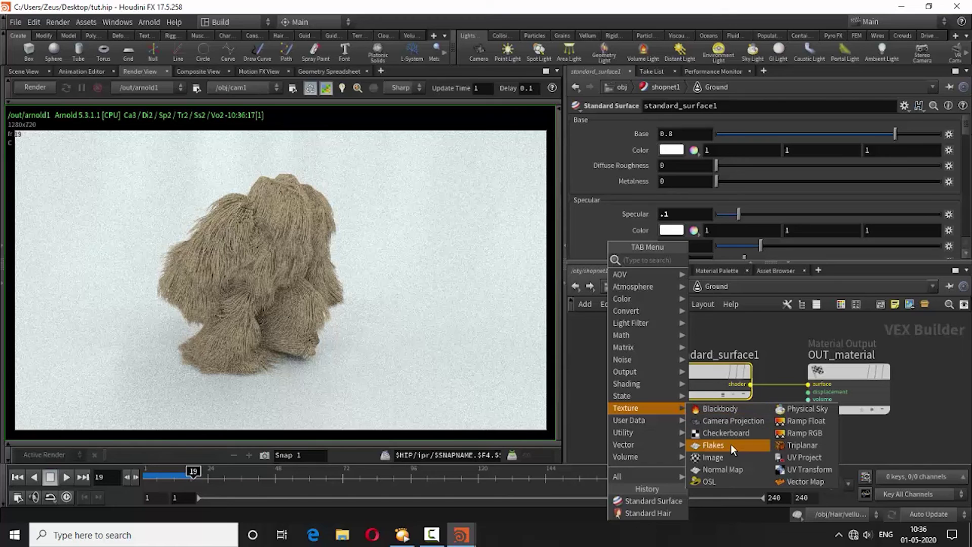
click(712, 459)
click(608, 372)
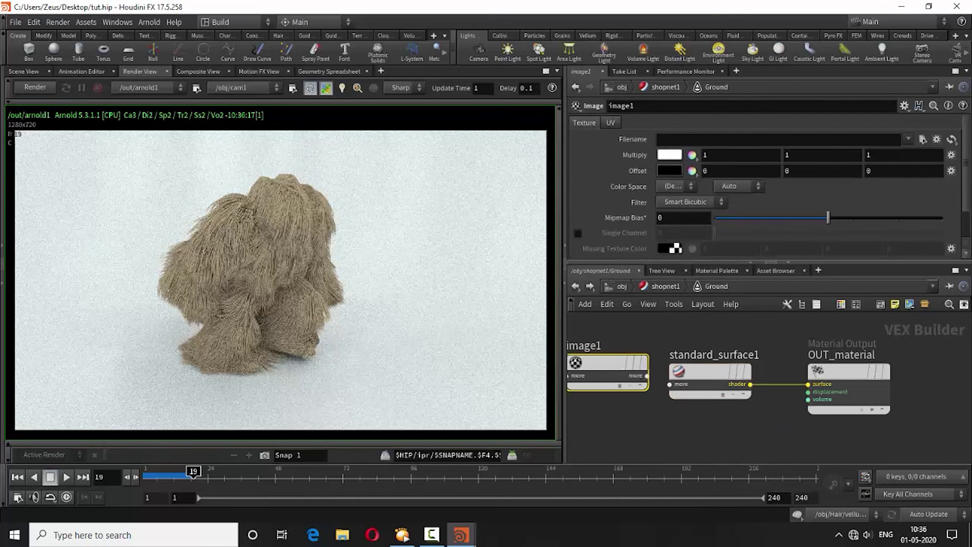
- Browse for image1's Filename with the file list shown as thumbnails
click(922, 140)
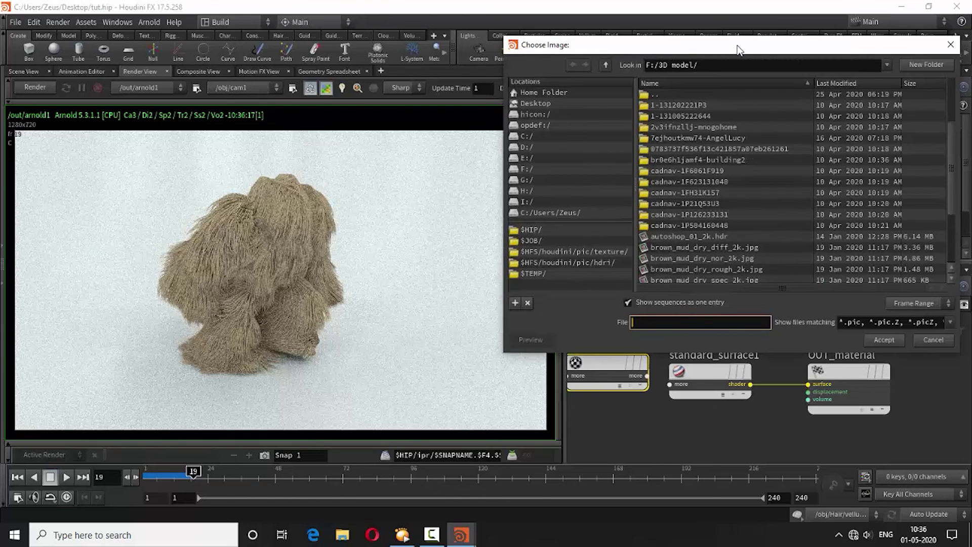
drag(738, 49, 533, 48)
right_click(566, 233)
click(591, 258)
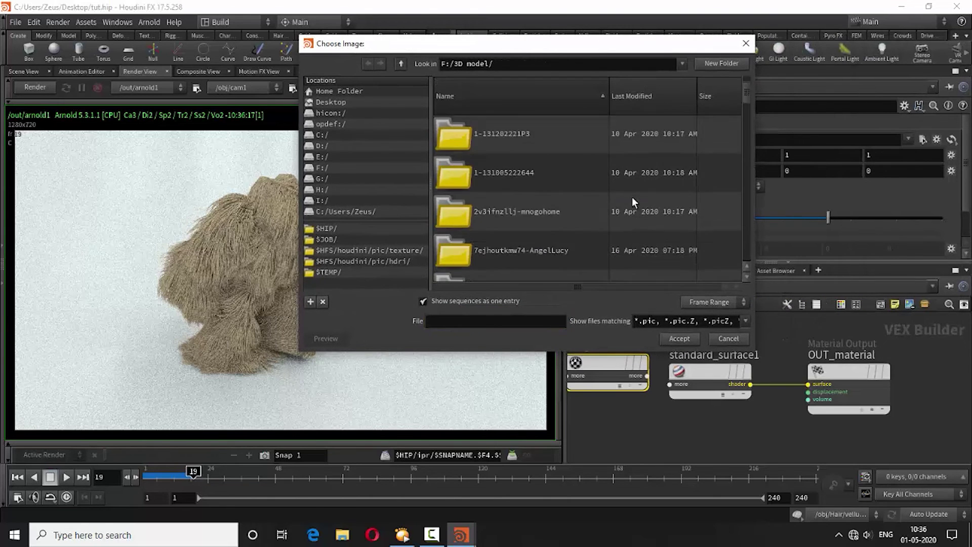
scroll(632, 197, down, 3)
scroll(632, 197, down, 3)
scroll(632, 198, down, 3)
scroll(632, 197, down, 2)
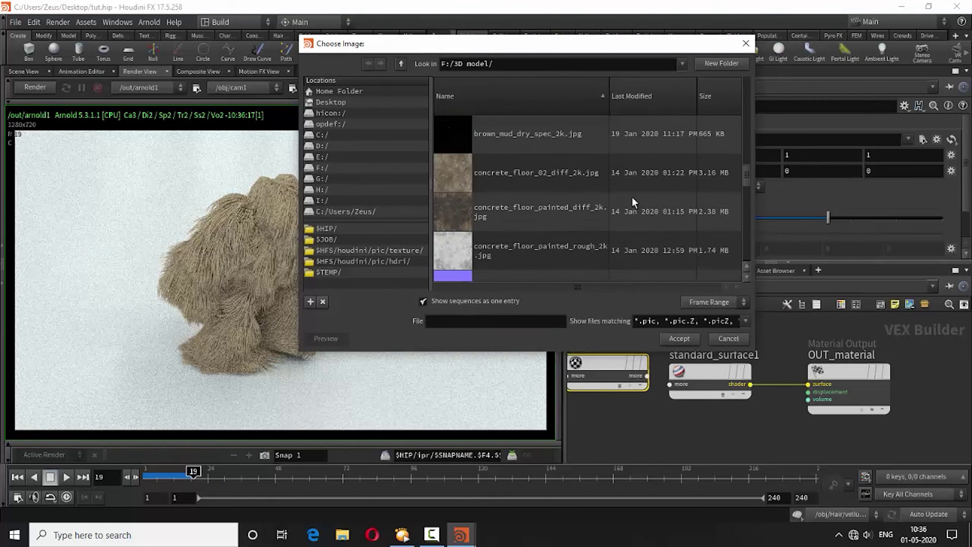
scroll(632, 198, down, 2)
scroll(632, 198, down, 2)
scroll(632, 199, down, 2)
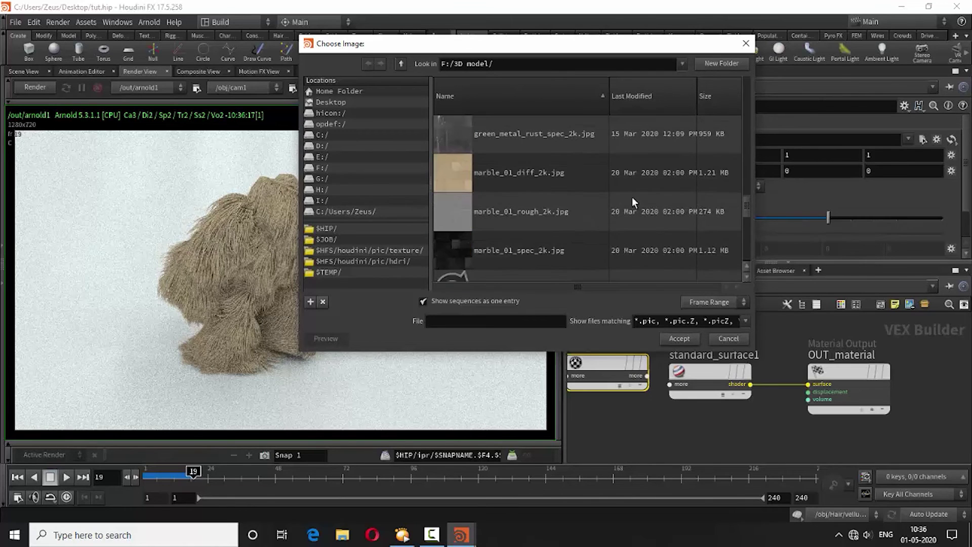
- Load marble_01_diff_2k.jpg into image1 and shift the node left
click(457, 175)
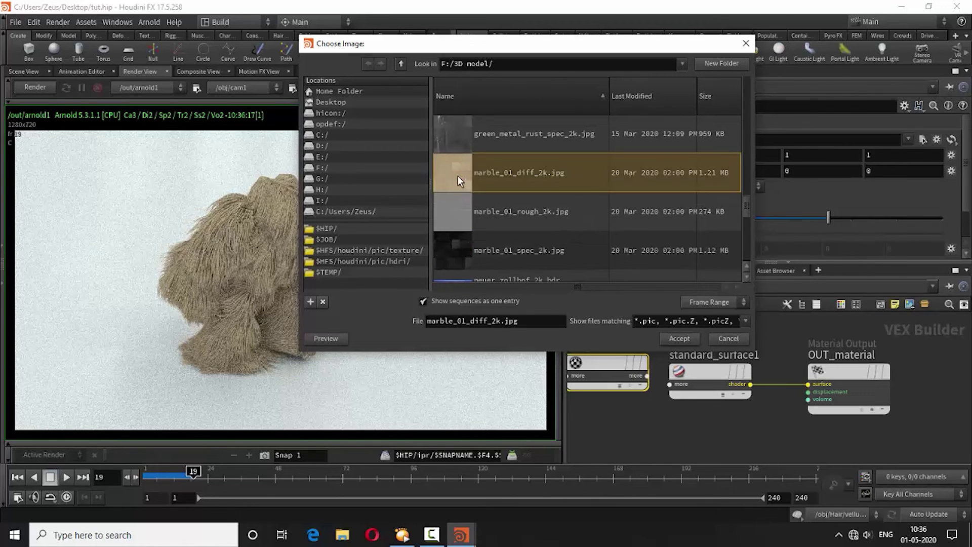
click(676, 338)
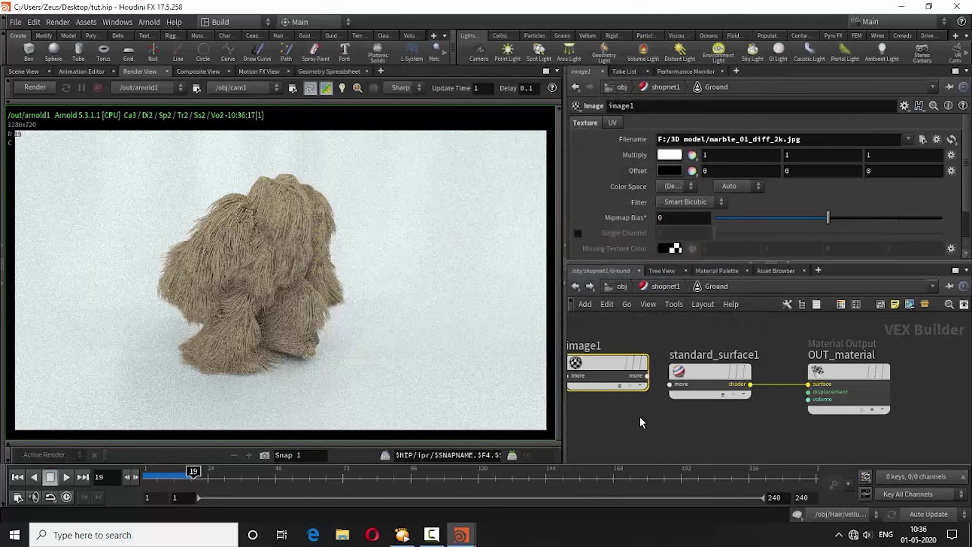
middle_drag(626, 384, 722, 380)
drag(702, 365, 633, 359)
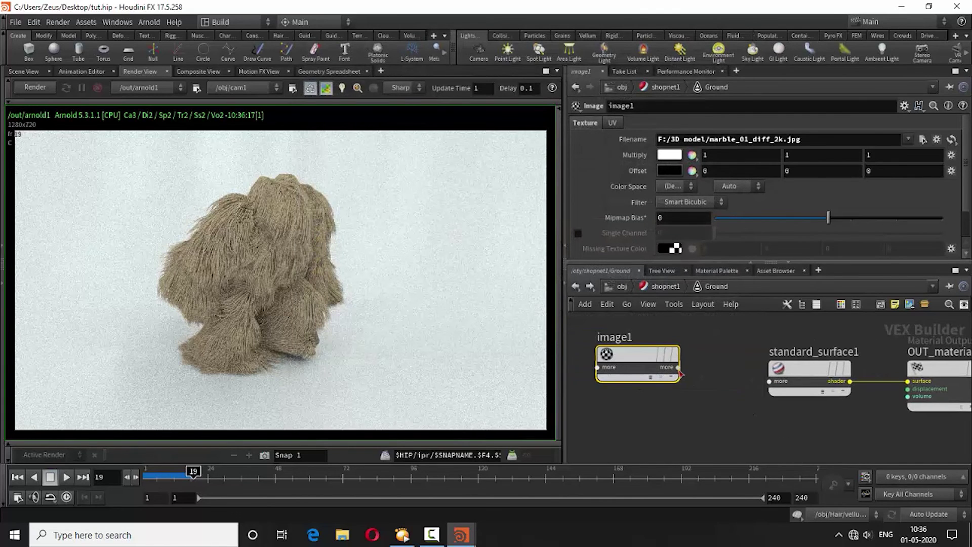
- Wire image1's output into standard_surface1's Base Color and show image1's UV parameters
click(679, 367)
click(729, 394)
click(752, 377)
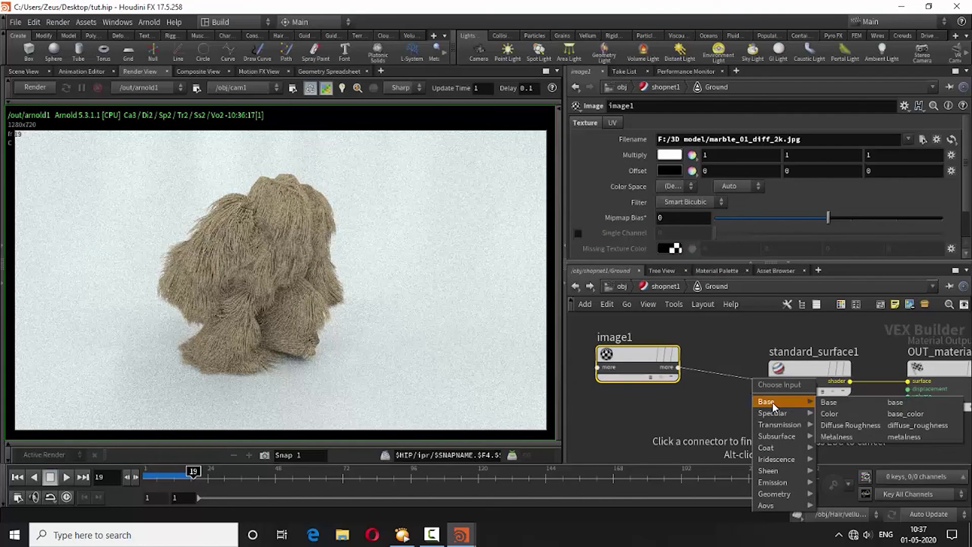
click(831, 412)
drag(642, 358, 649, 381)
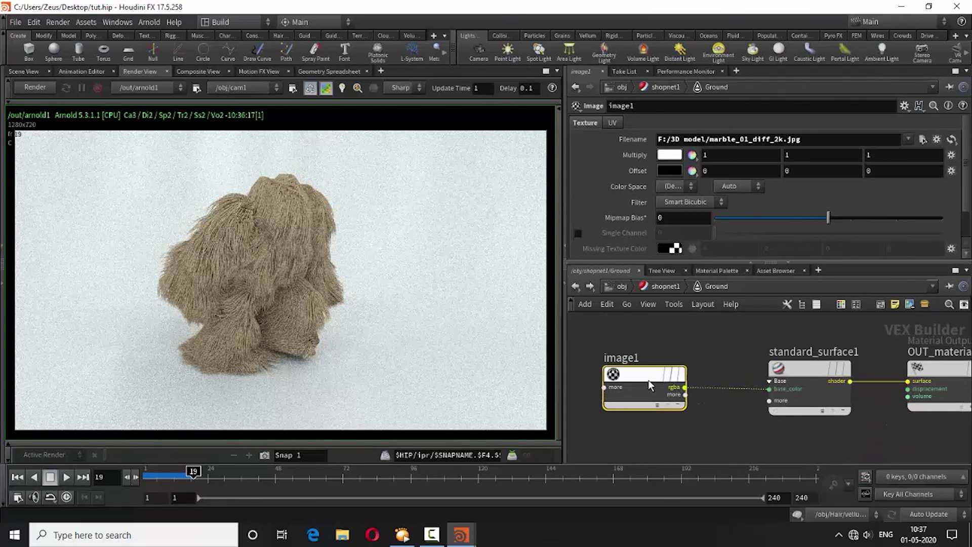
click(612, 123)
text(10)
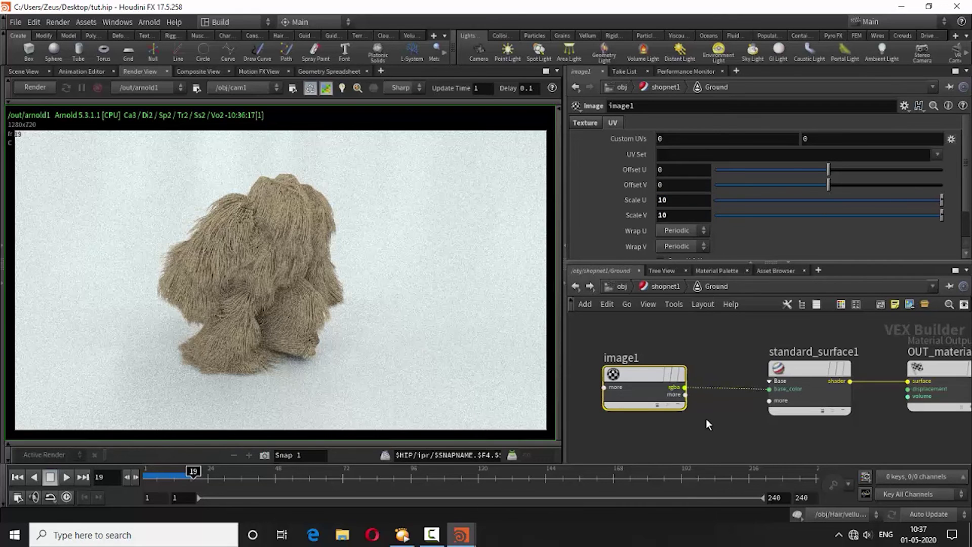
- Start the Arnold render and set image1's Scale U and Scale V to 40
click(707, 420)
click(34, 87)
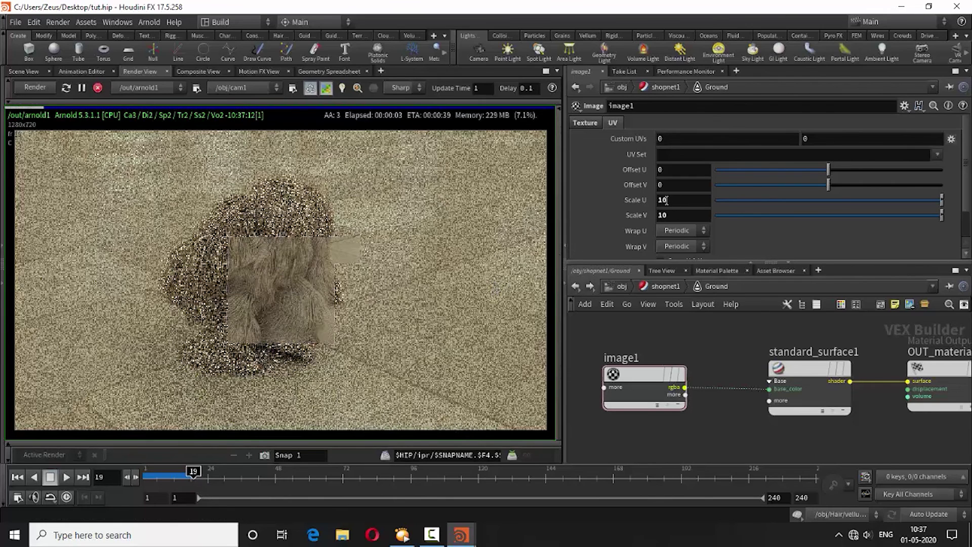
text(40)
key(Tab)
text(40)
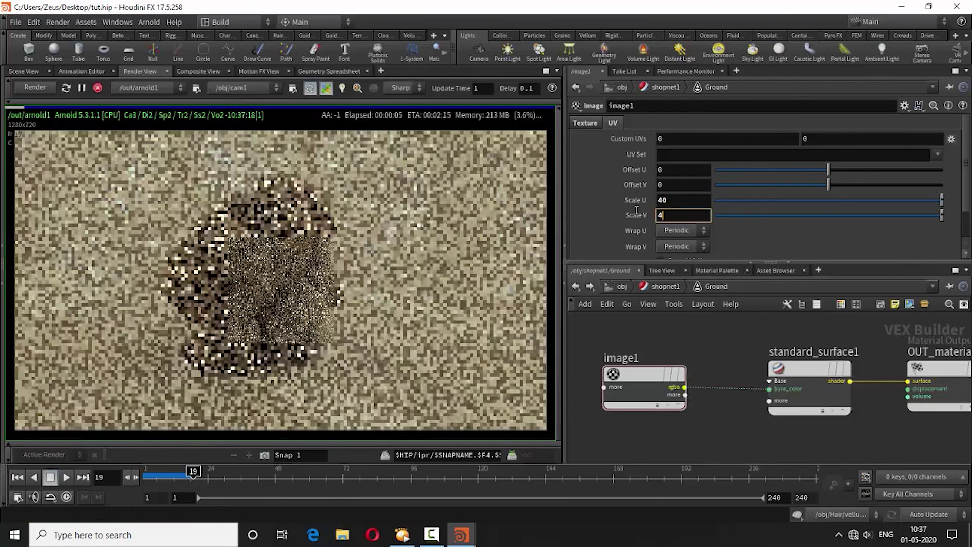
key(Return)
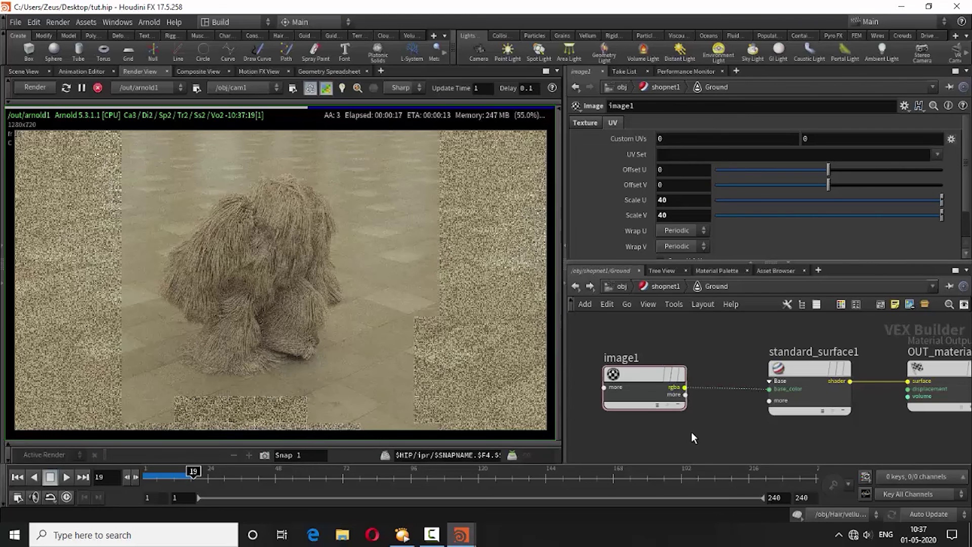
middle_drag(703, 424, 688, 400)
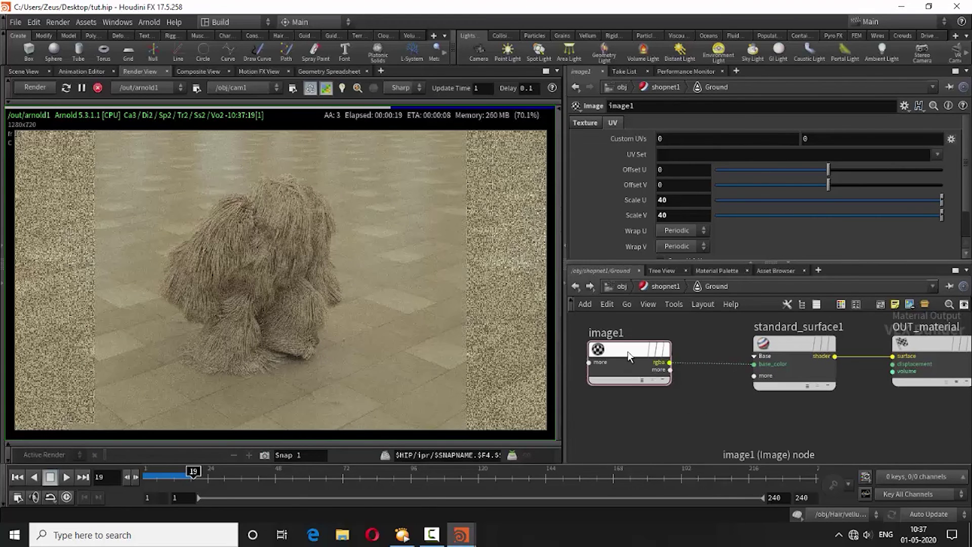
drag(629, 351, 608, 351)
middle_drag(760, 441, 817, 452)
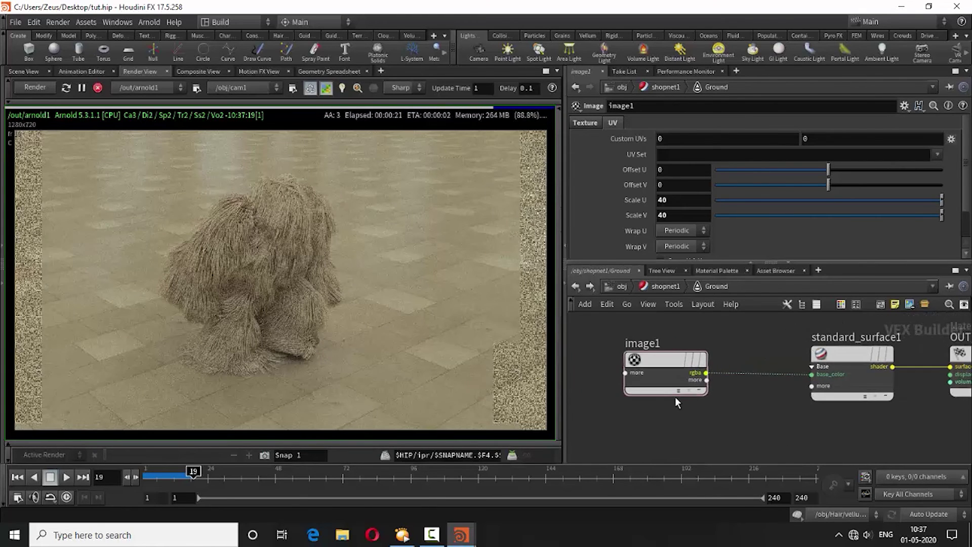
key(Tab)
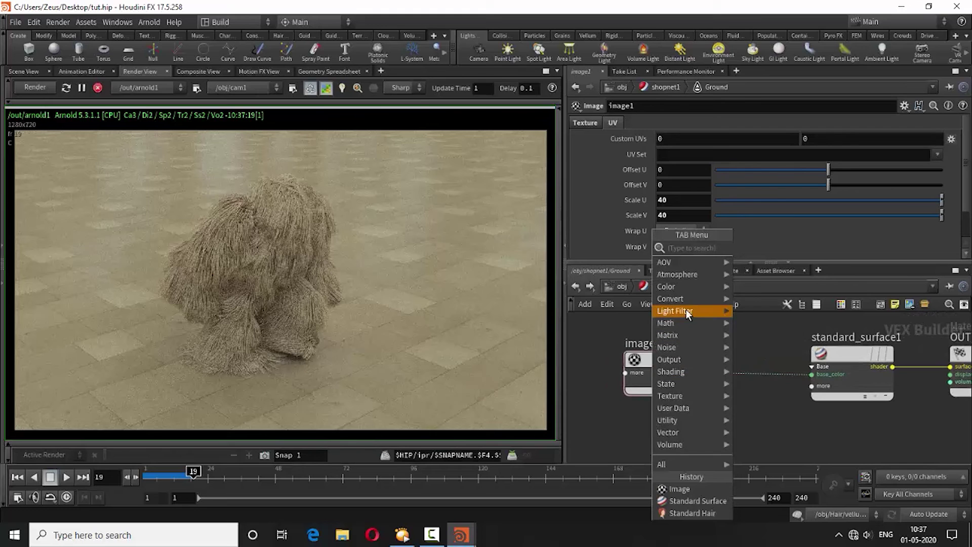
mouse_move(666, 287)
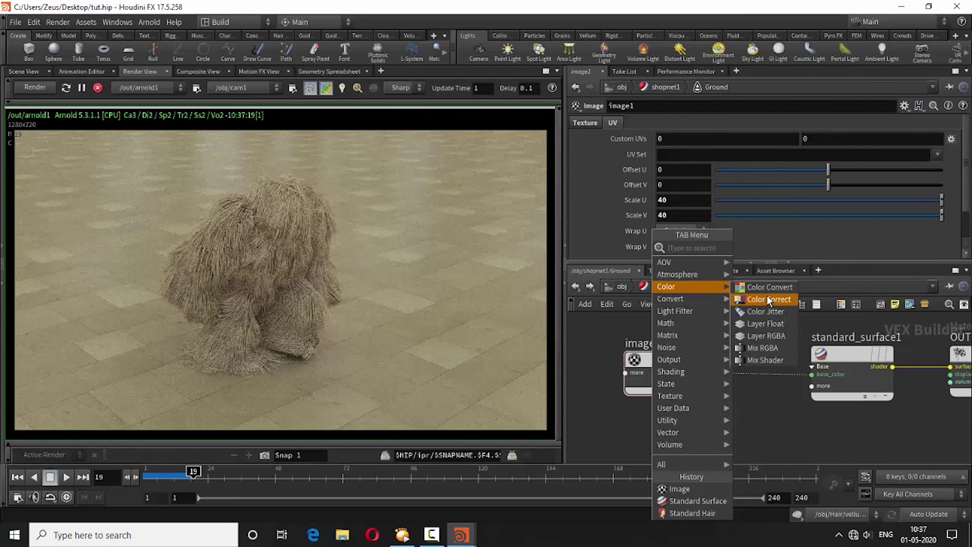
- Insert a color_correct1 node between image1 and standard_surface1's base_color
click(768, 299)
click(756, 422)
middle_drag(668, 357, 680, 356)
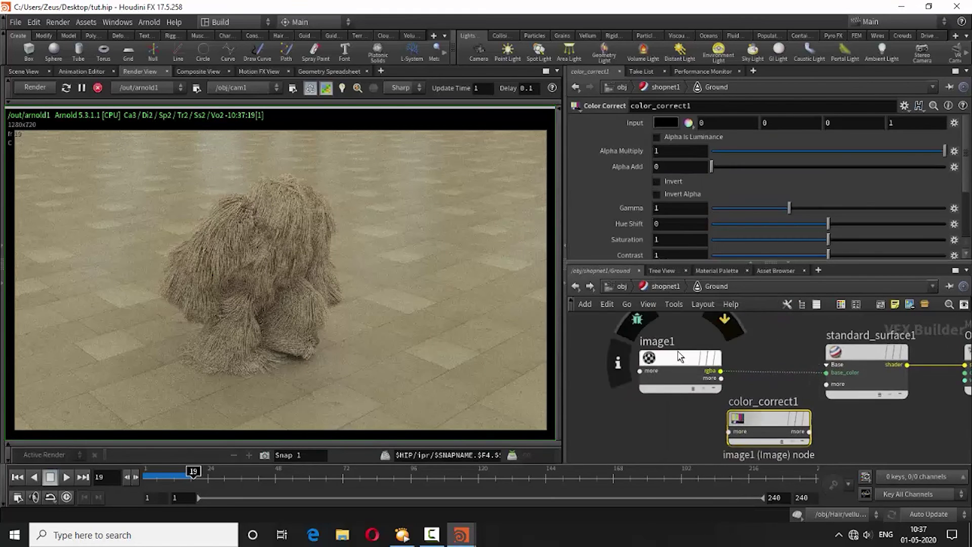
drag(680, 356, 608, 362)
click(646, 376)
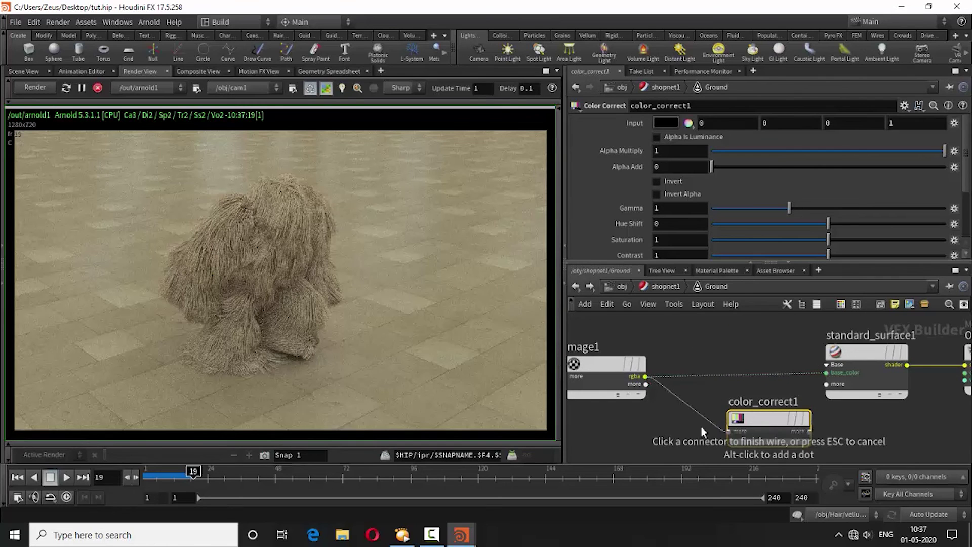
click(717, 437)
click(732, 303)
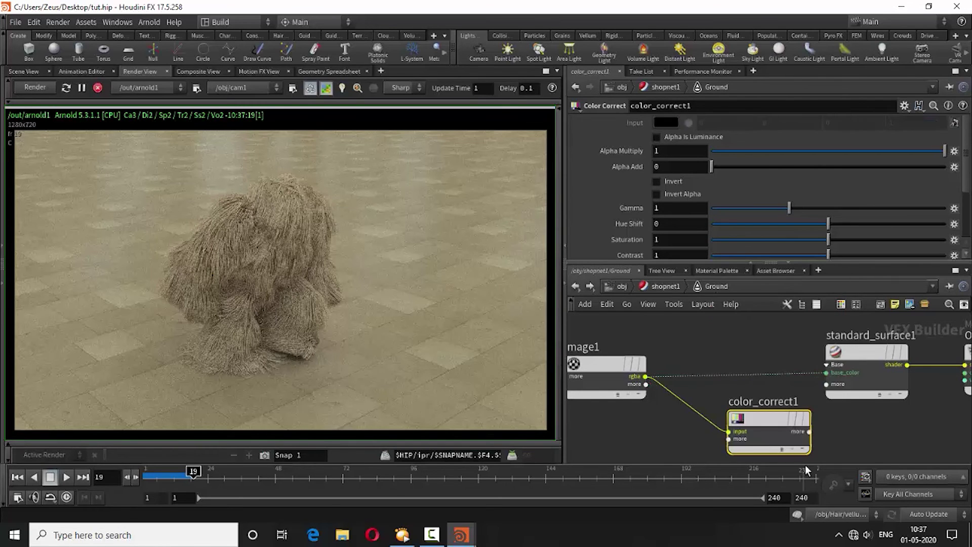
click(809, 432)
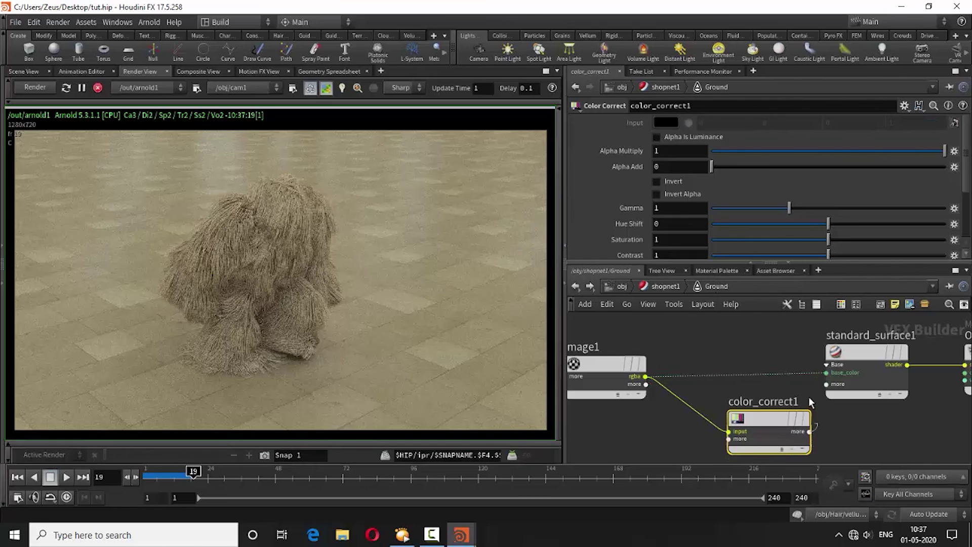
click(805, 369)
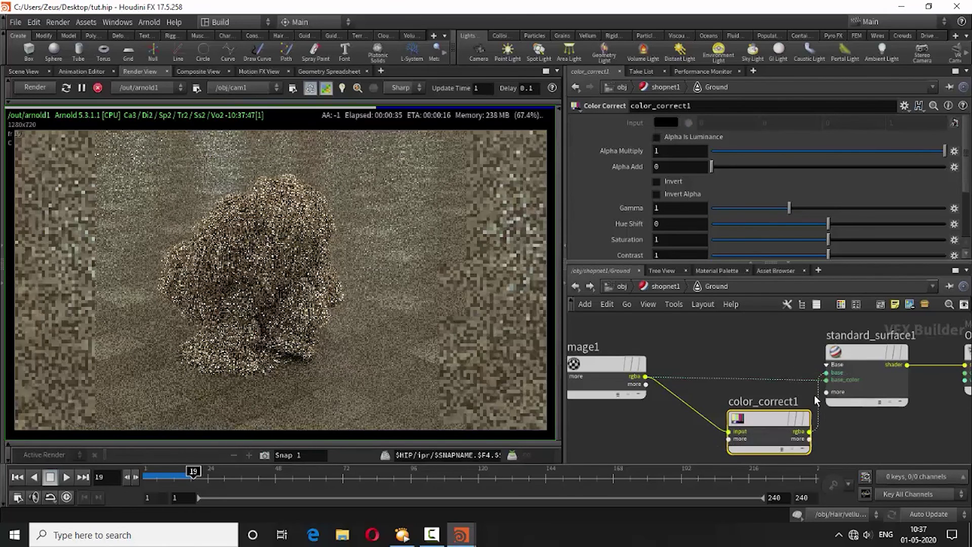
mouse_move(825, 374)
mouse_down()
mouse_move(795, 420)
mouse_move(727, 390)
mouse_up()
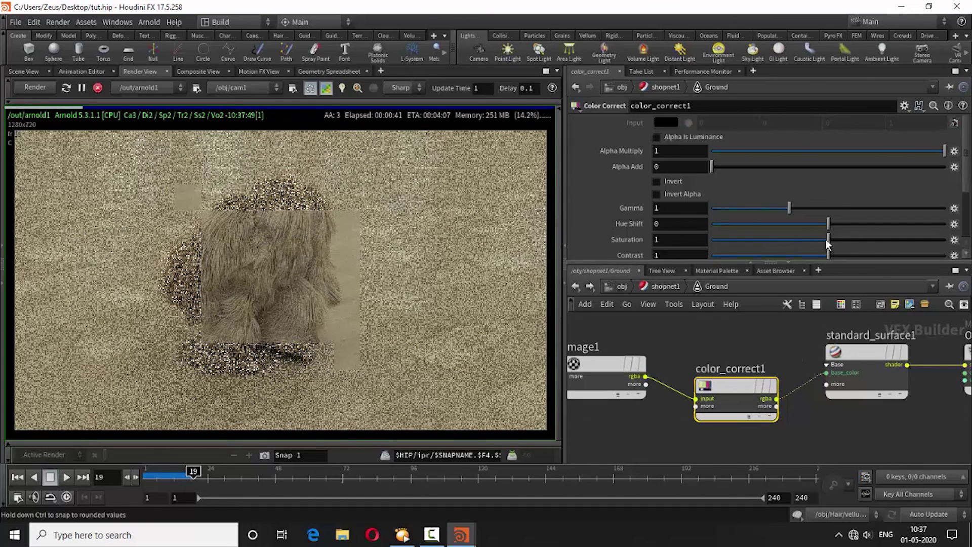
- Lower color_correct1's Saturation to 0.5 and tidy the node's position
drag(828, 239, 760, 244)
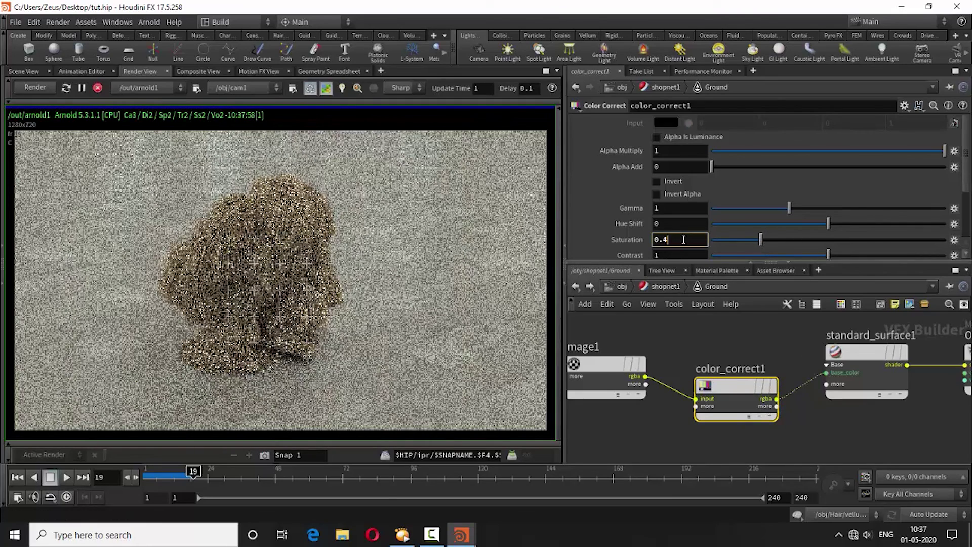
text(5)
key(Return)
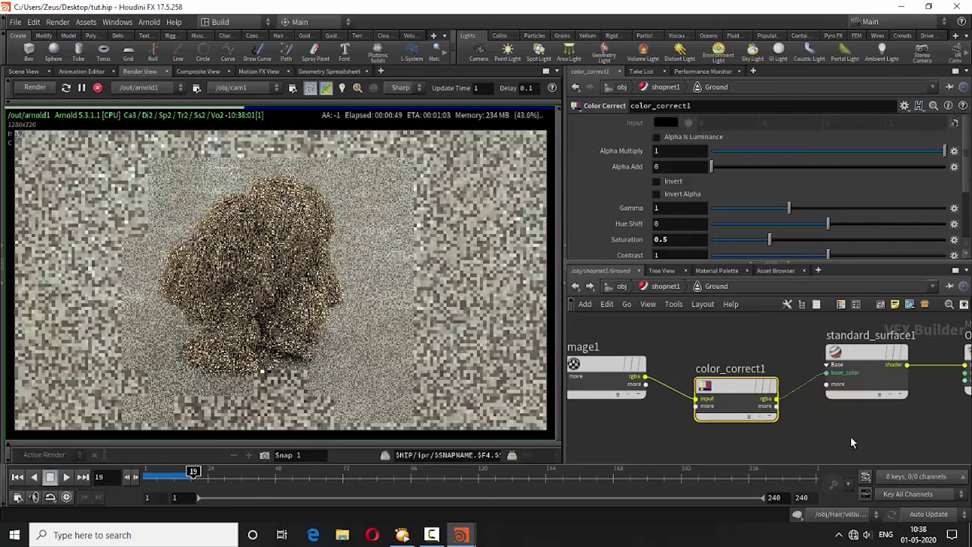
click(805, 429)
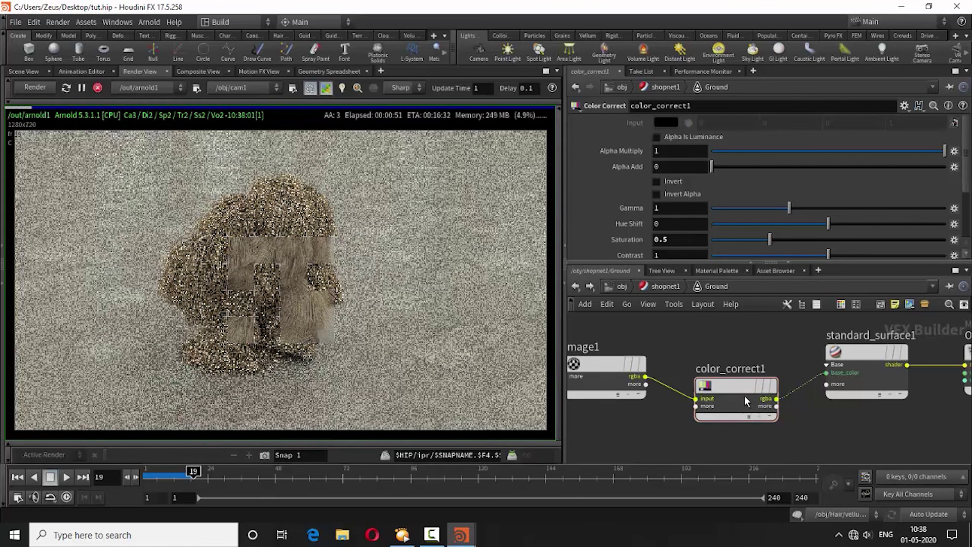
drag(744, 396, 748, 374)
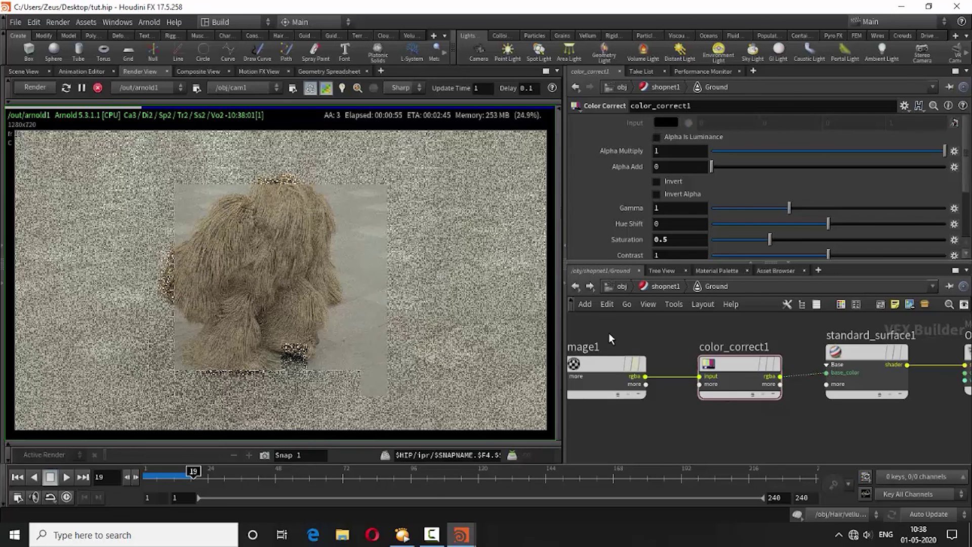
- Add an Arnold Light (arnold_light2) at /obj and show the Scene View
click(575, 287)
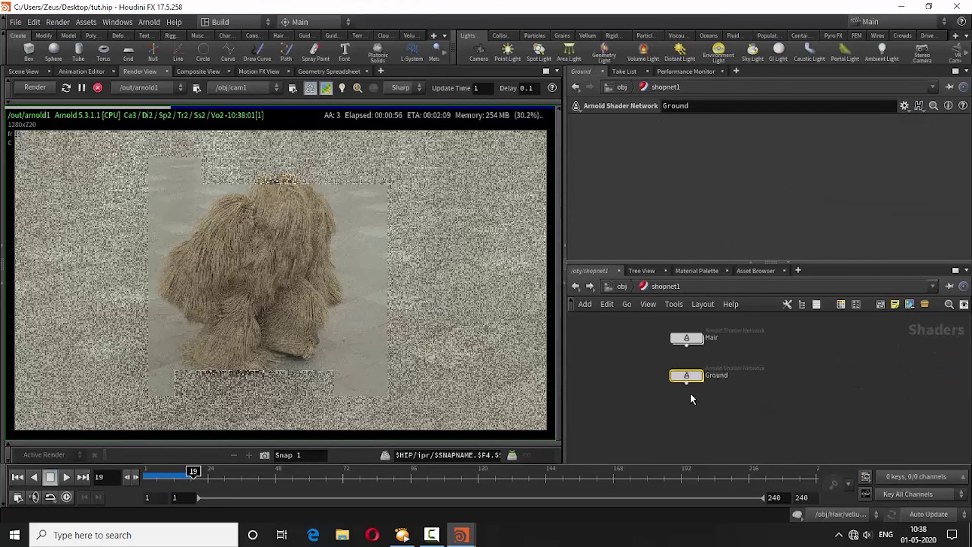
click(575, 287)
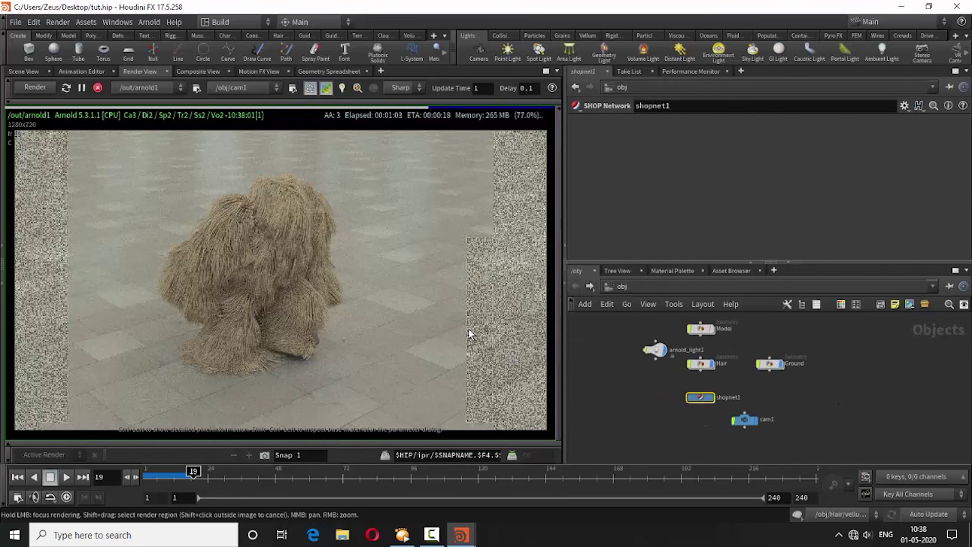
key(Tab)
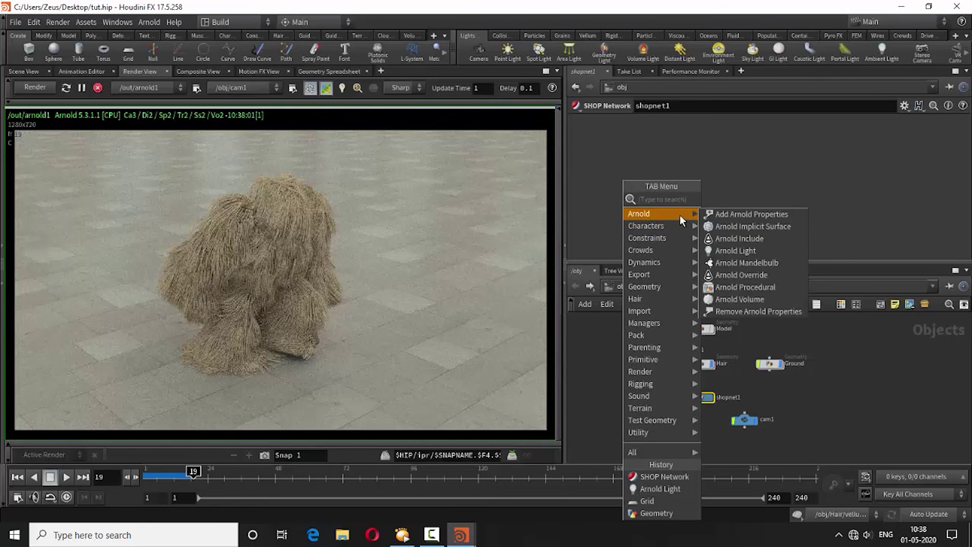
click(729, 250)
click(630, 388)
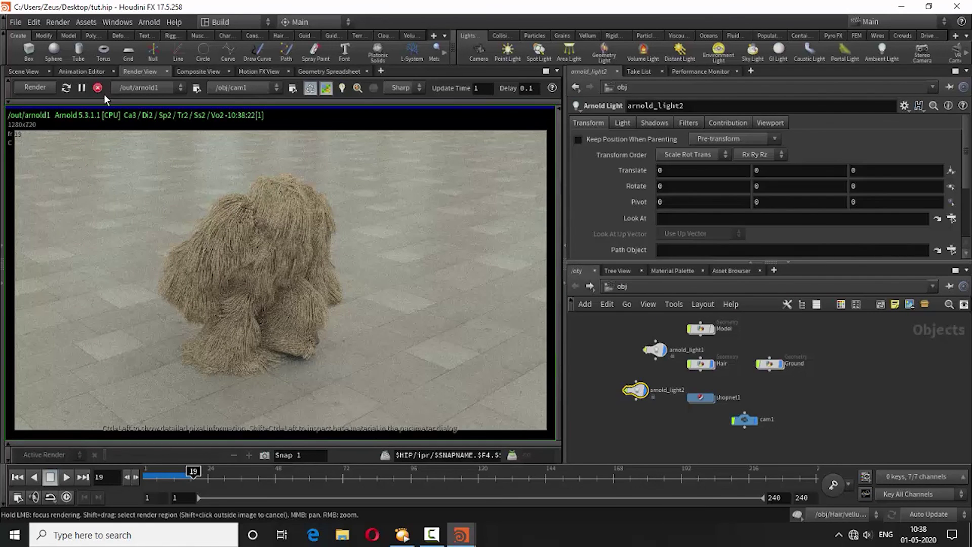
click(23, 71)
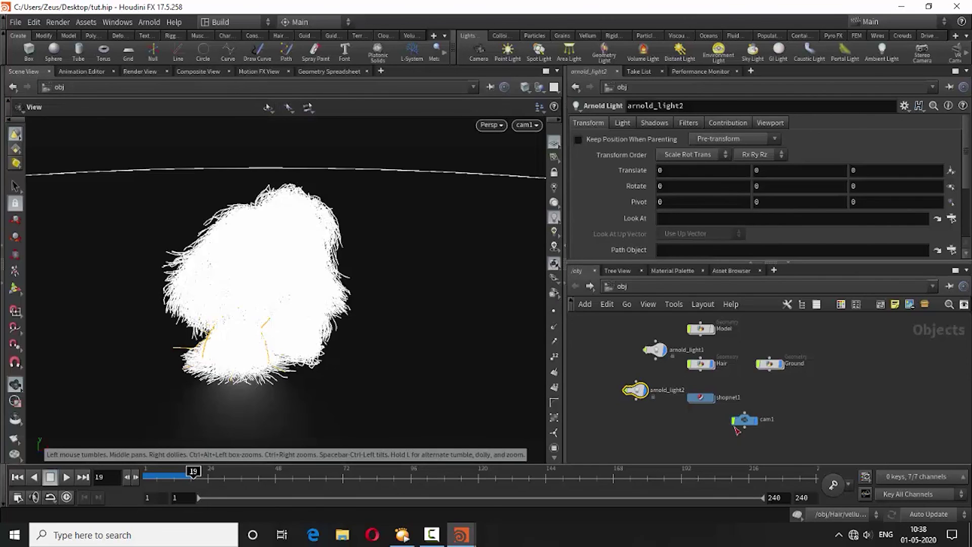
- Rotate arnold_light2 -90 on X and make it a Disk light
click(621, 123)
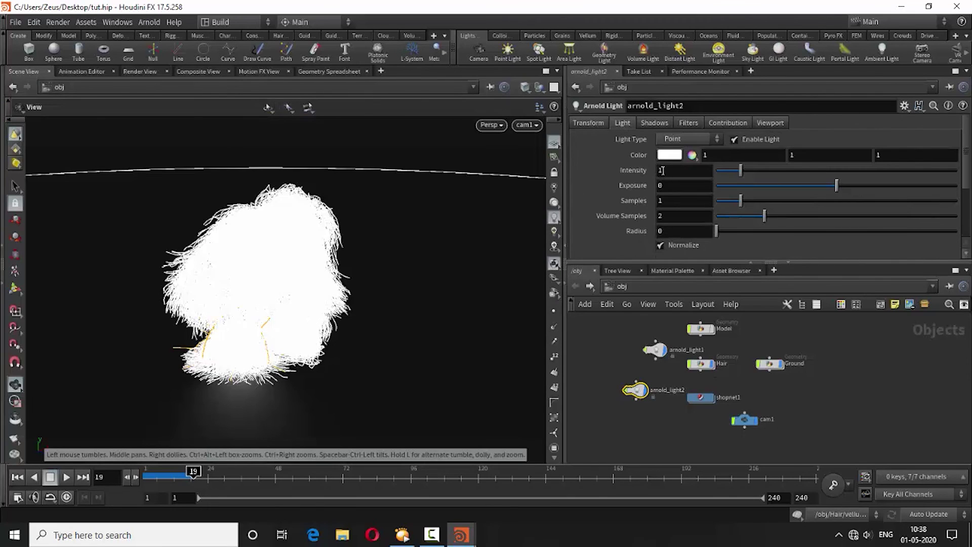
click(575, 128)
text(-90)
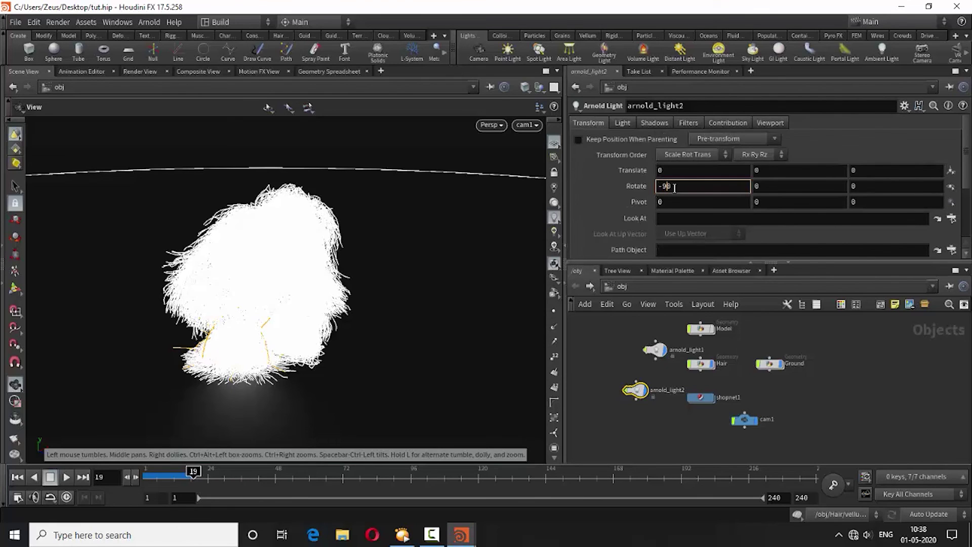
key(Return)
click(623, 123)
click(679, 139)
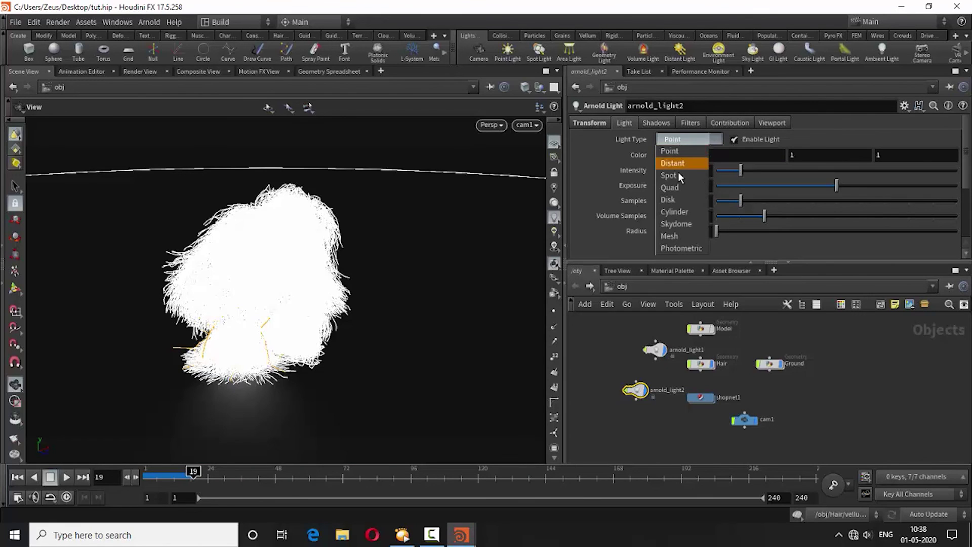
click(677, 191)
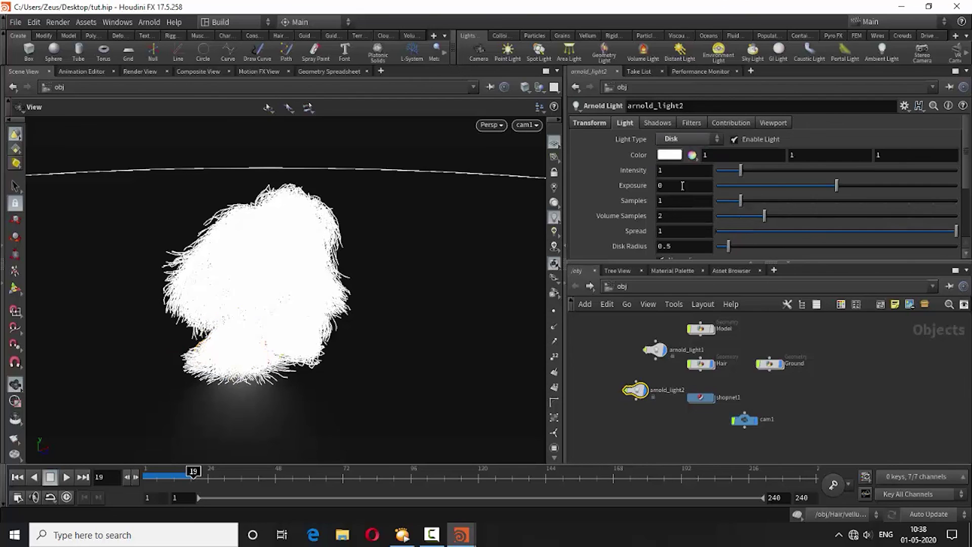
- Set the disk light's radius to 10
click(593, 123)
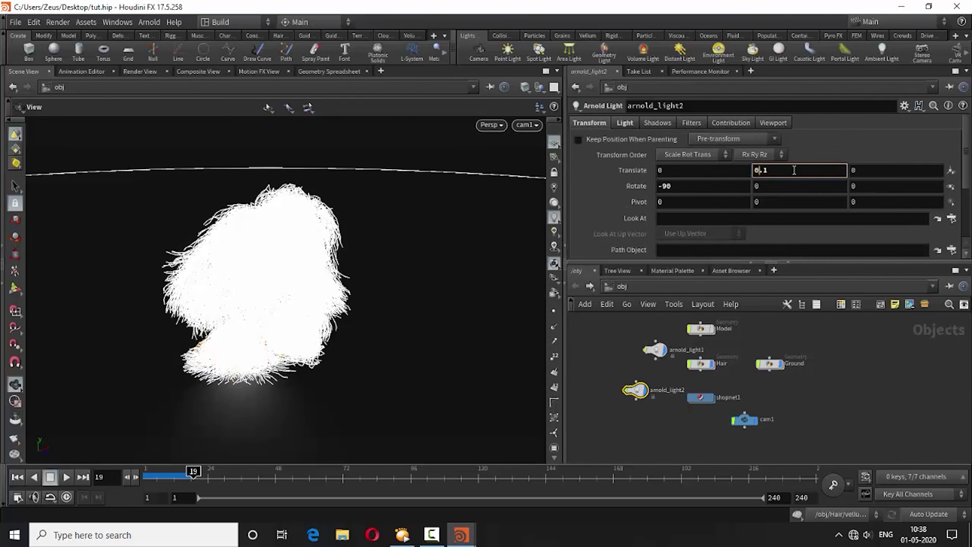
scroll(794, 170, up, 3)
scroll(794, 170, up, 5)
scroll(794, 170, up, 10)
scroll(794, 170, up, 5)
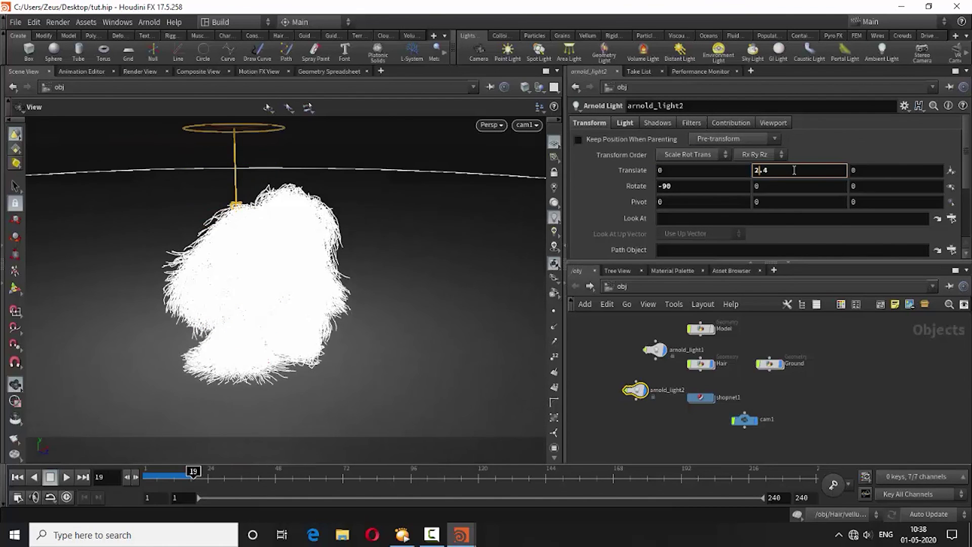
click(626, 123)
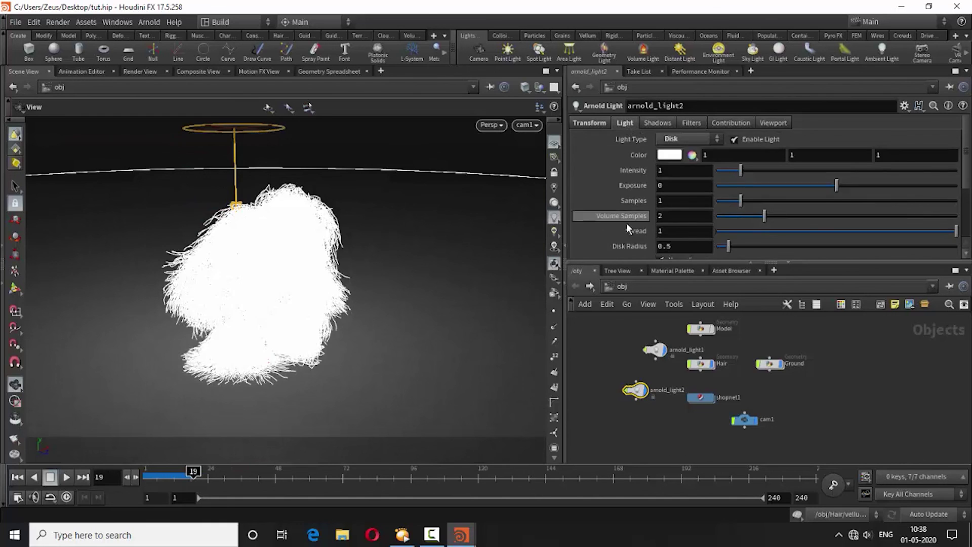
scroll(618, 216, down, 5)
drag(728, 168, 897, 168)
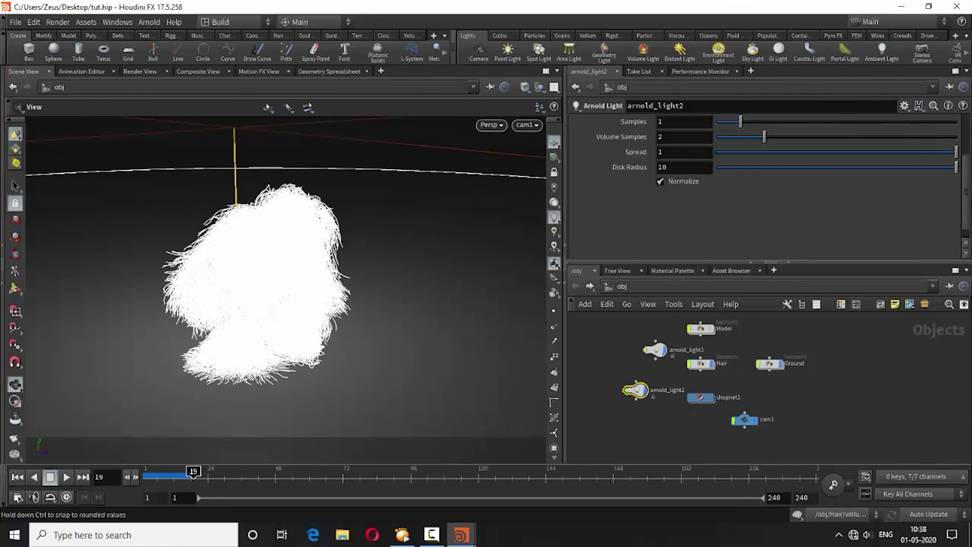
scroll(600, 199, up, 3)
scroll(600, 199, up, 2)
- Raise the light to Translate Y 20 and return to the Render View
click(600, 123)
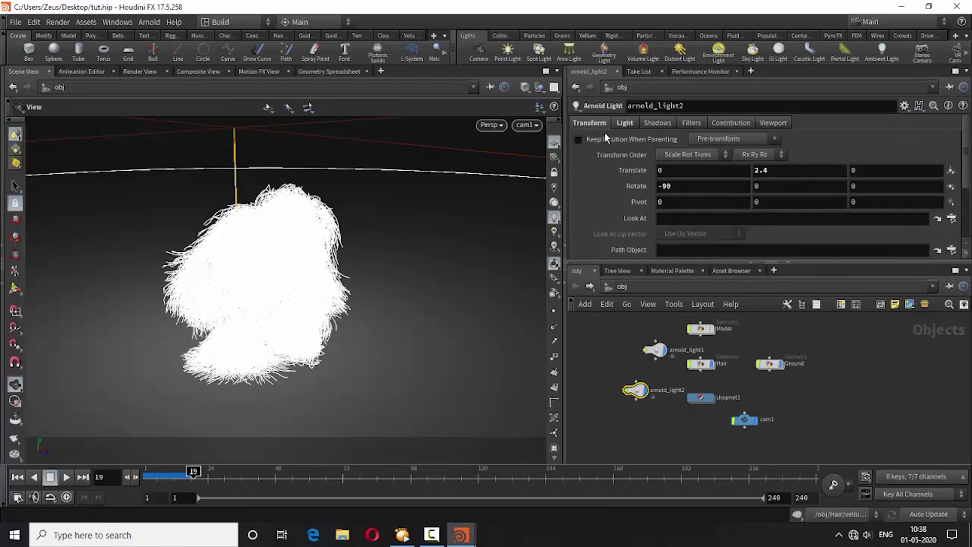
key(BackSpace)
key(BackSpace)
key(BackSpace)
text(3.5)
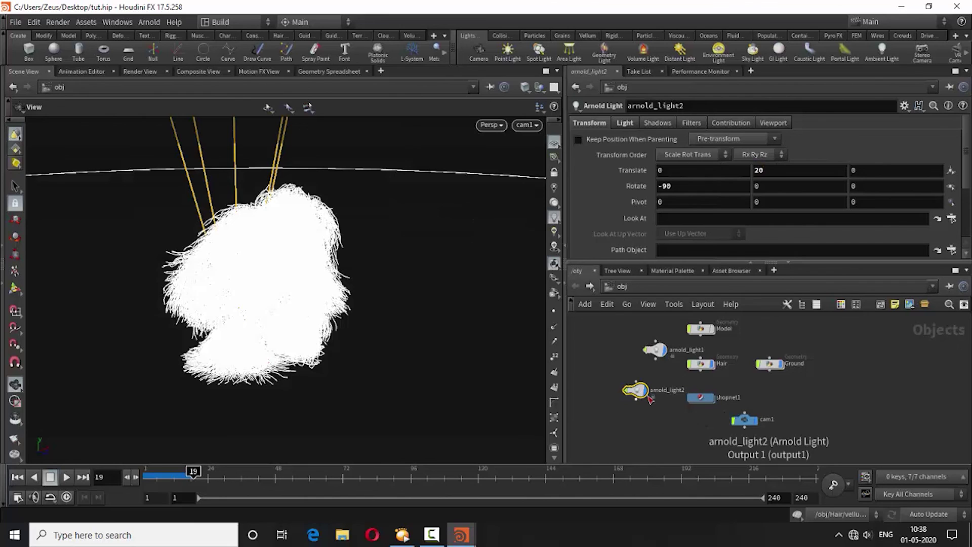
click(140, 72)
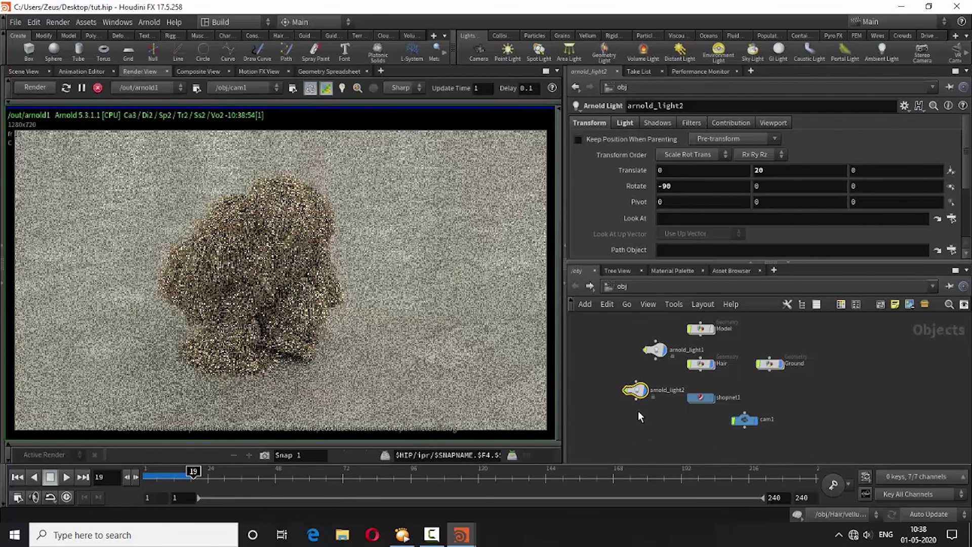
- Raise the disk light's Exposure to 10 and set its Intensity to 1.8
click(624, 123)
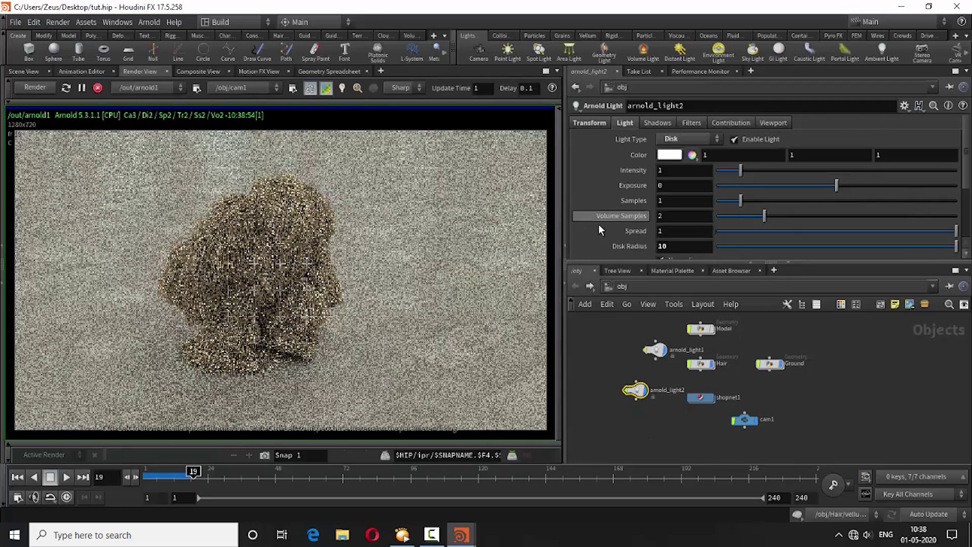
drag(837, 186, 970, 199)
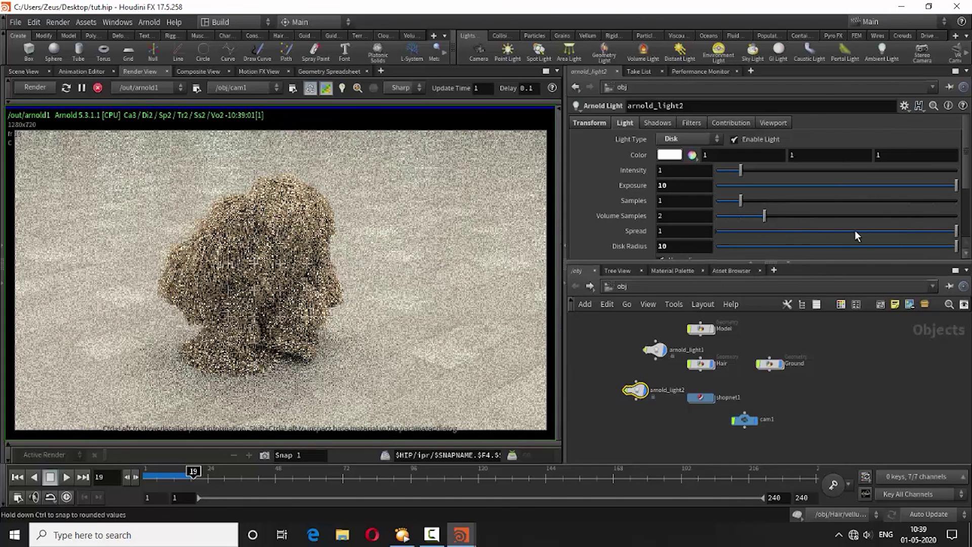
drag(741, 172, 762, 174)
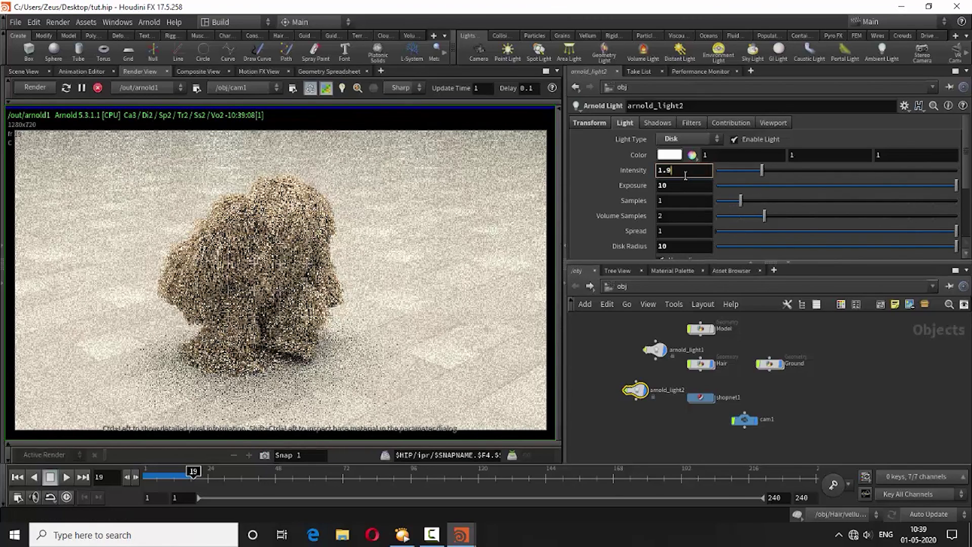
key(BackSpace)
text(8)
key(Return)
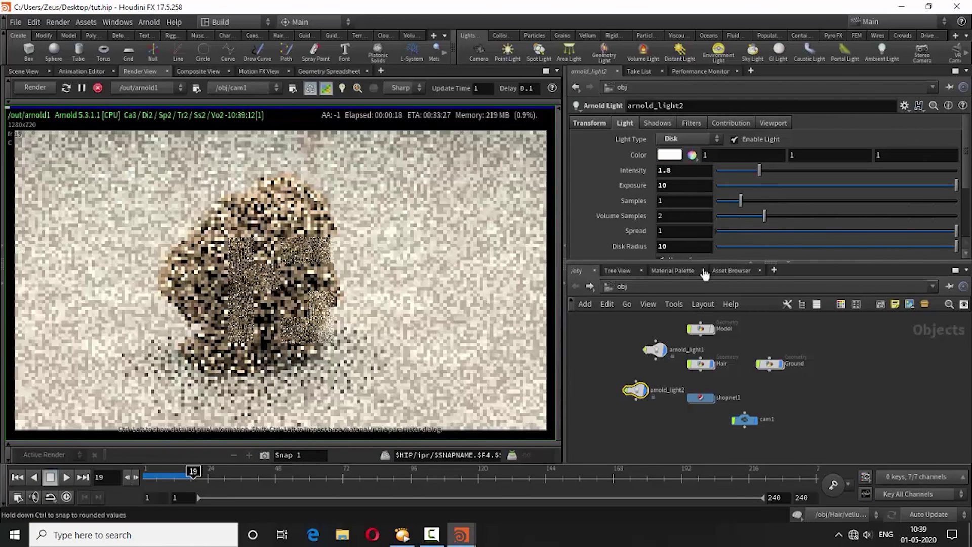